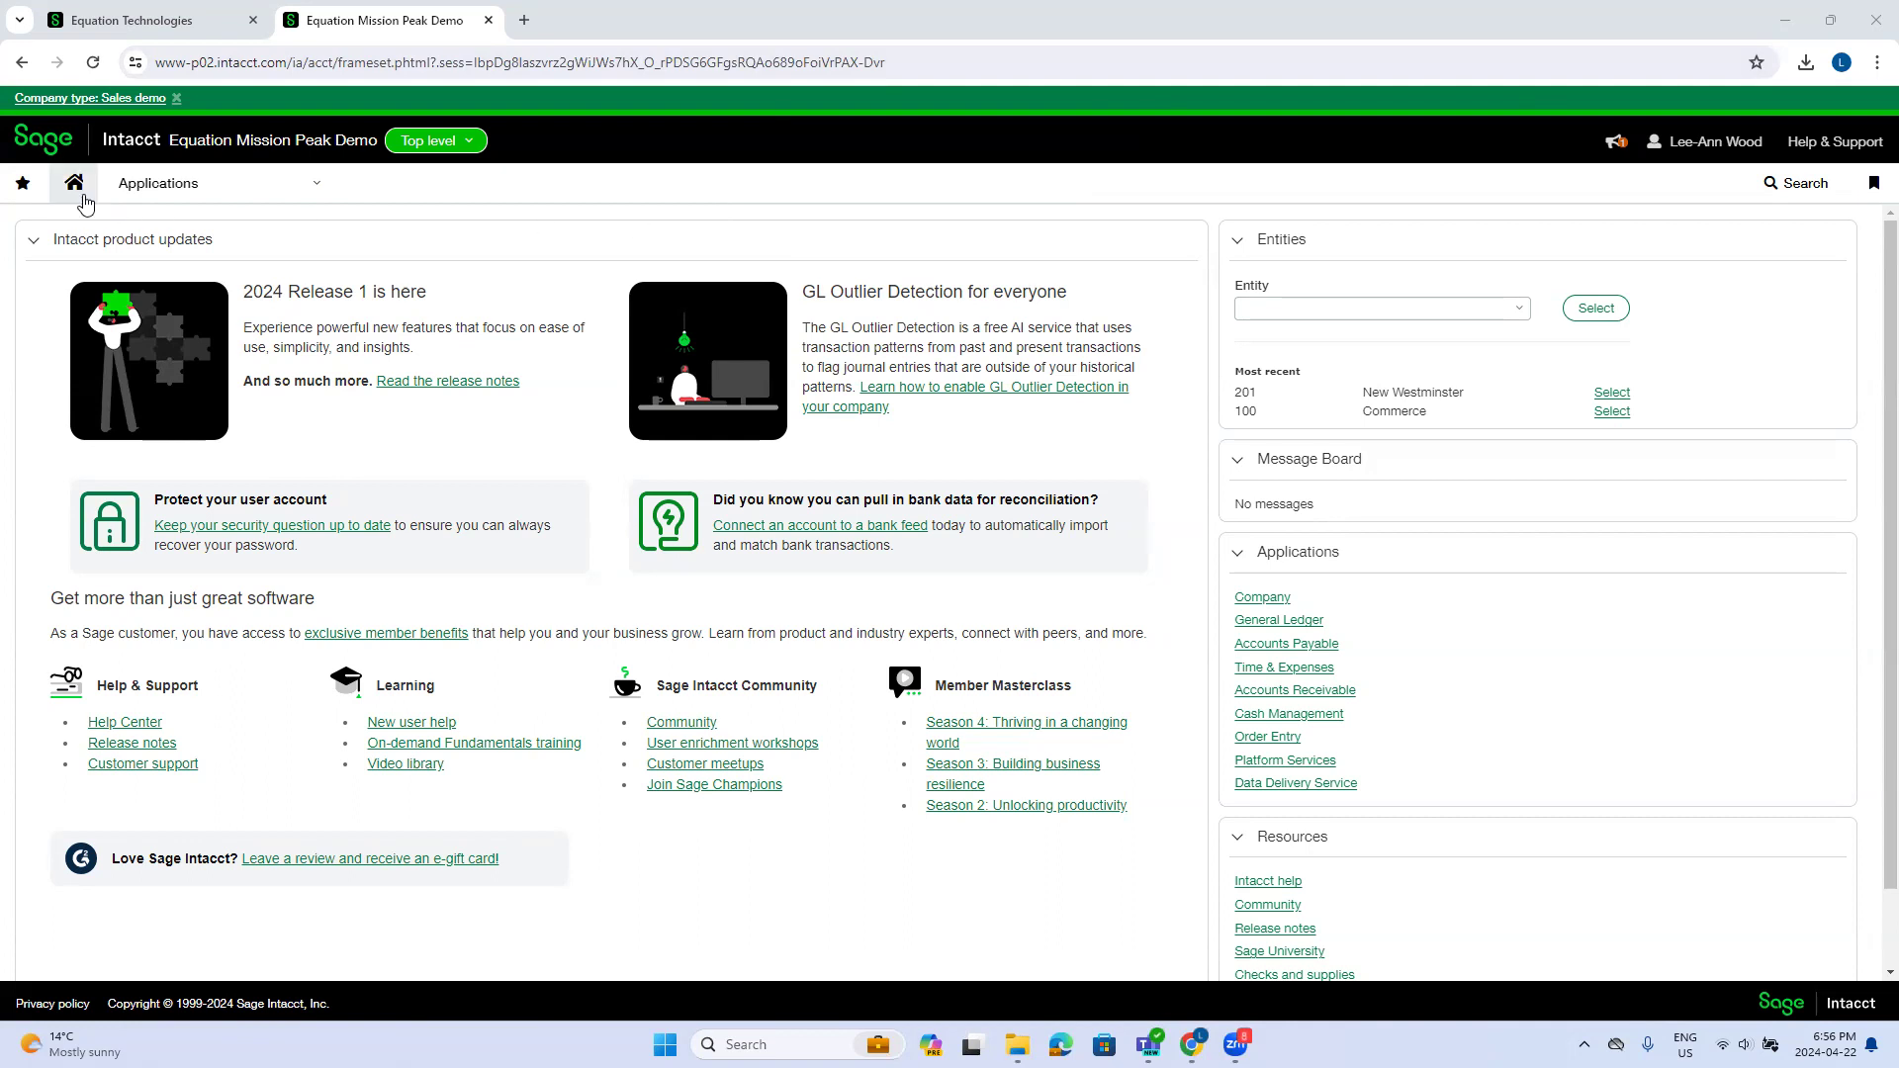
Go to Accounts Payable > Bills to show the list of 527 bills.
left_click(158, 186)
mouse_move(245, 358)
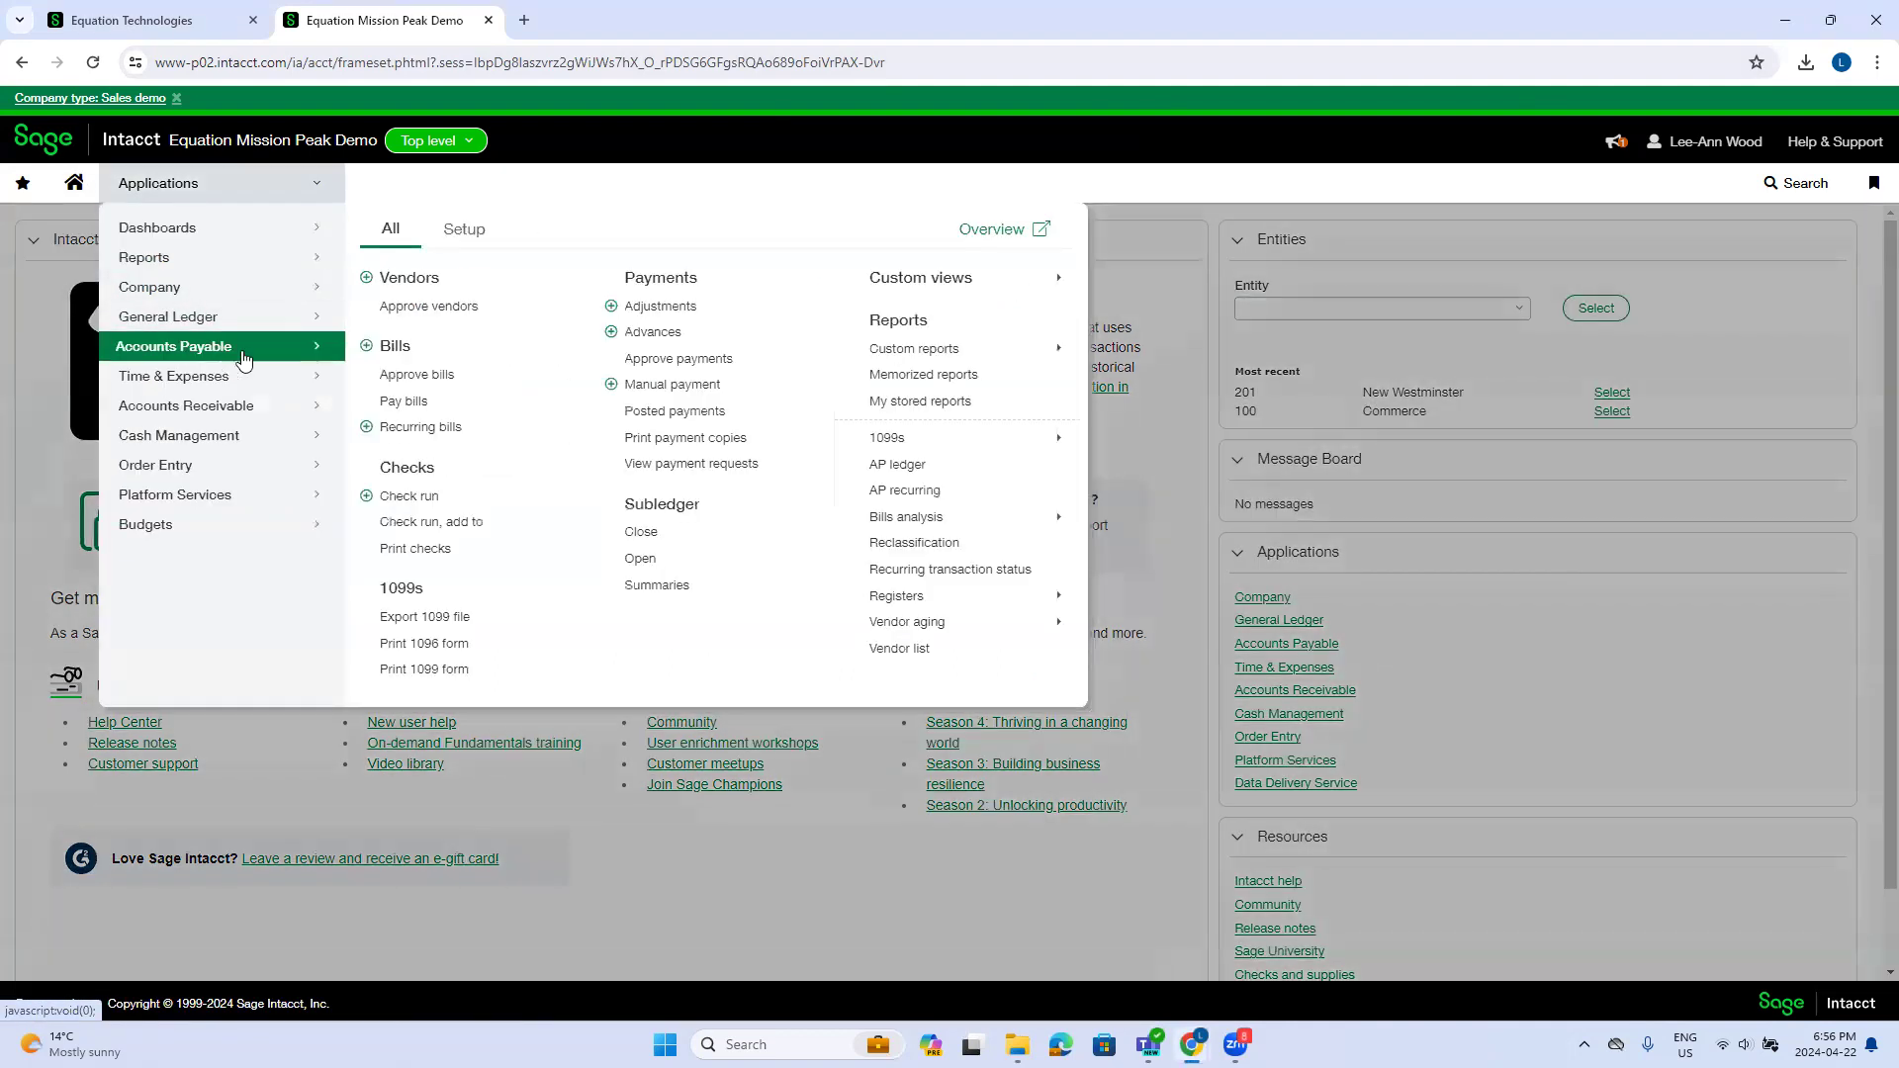
left_click(441, 348)
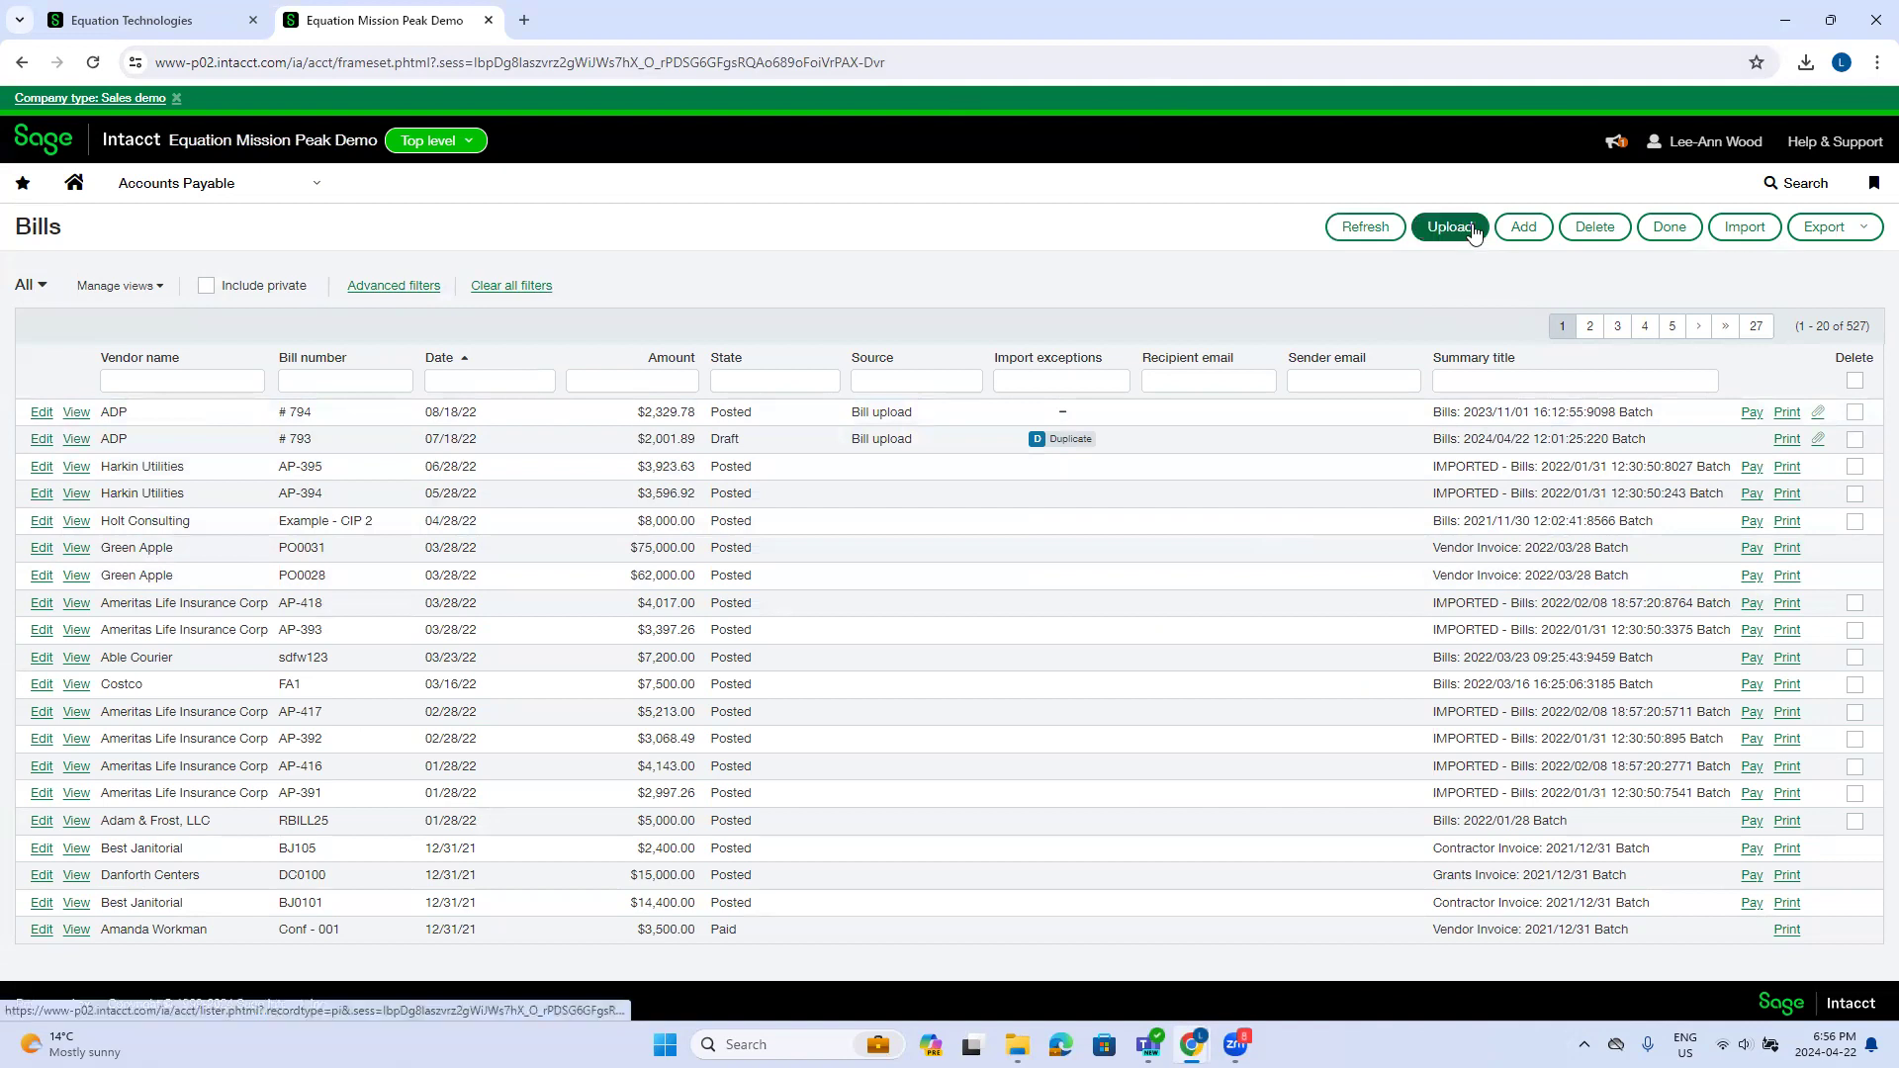
Start a bill upload with Location ID 100--Commerce and a single summarizing line item per bill.
left_click(1449, 227)
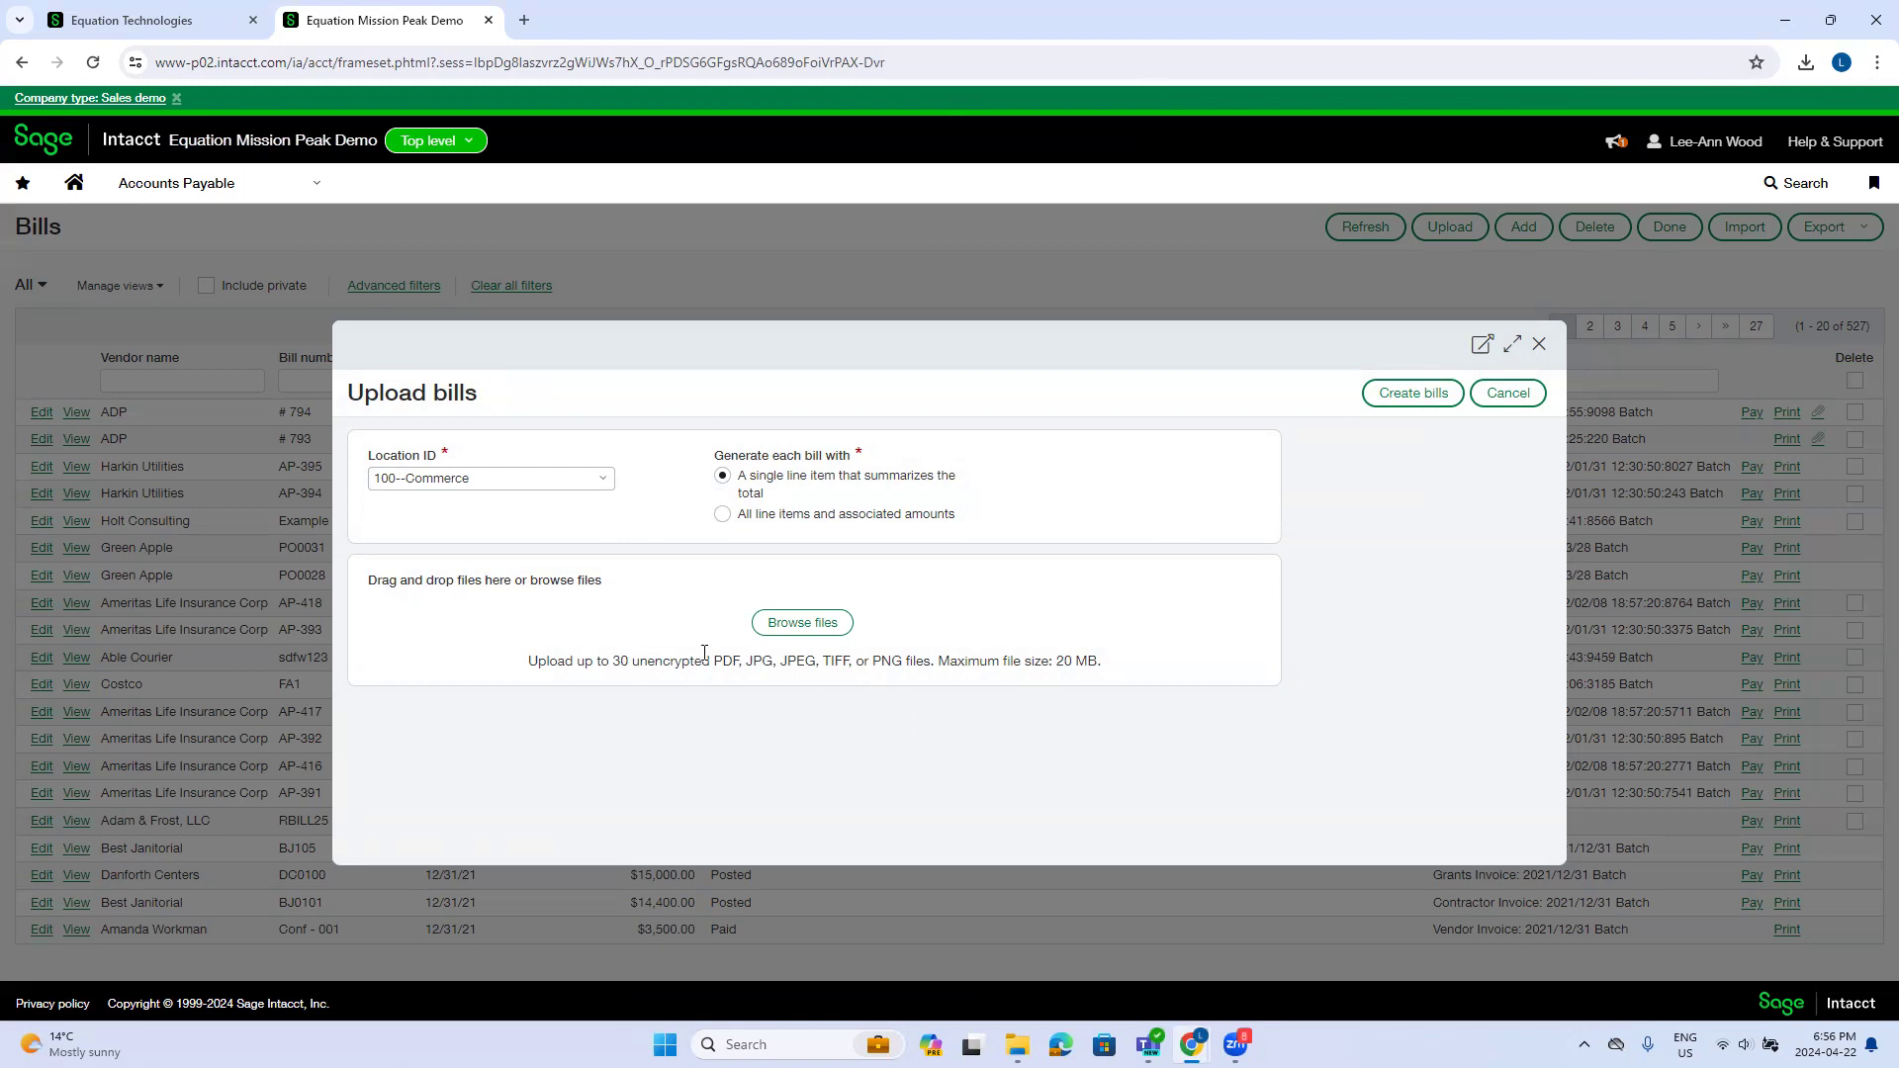
left_click_drag(712, 662, 984, 678)
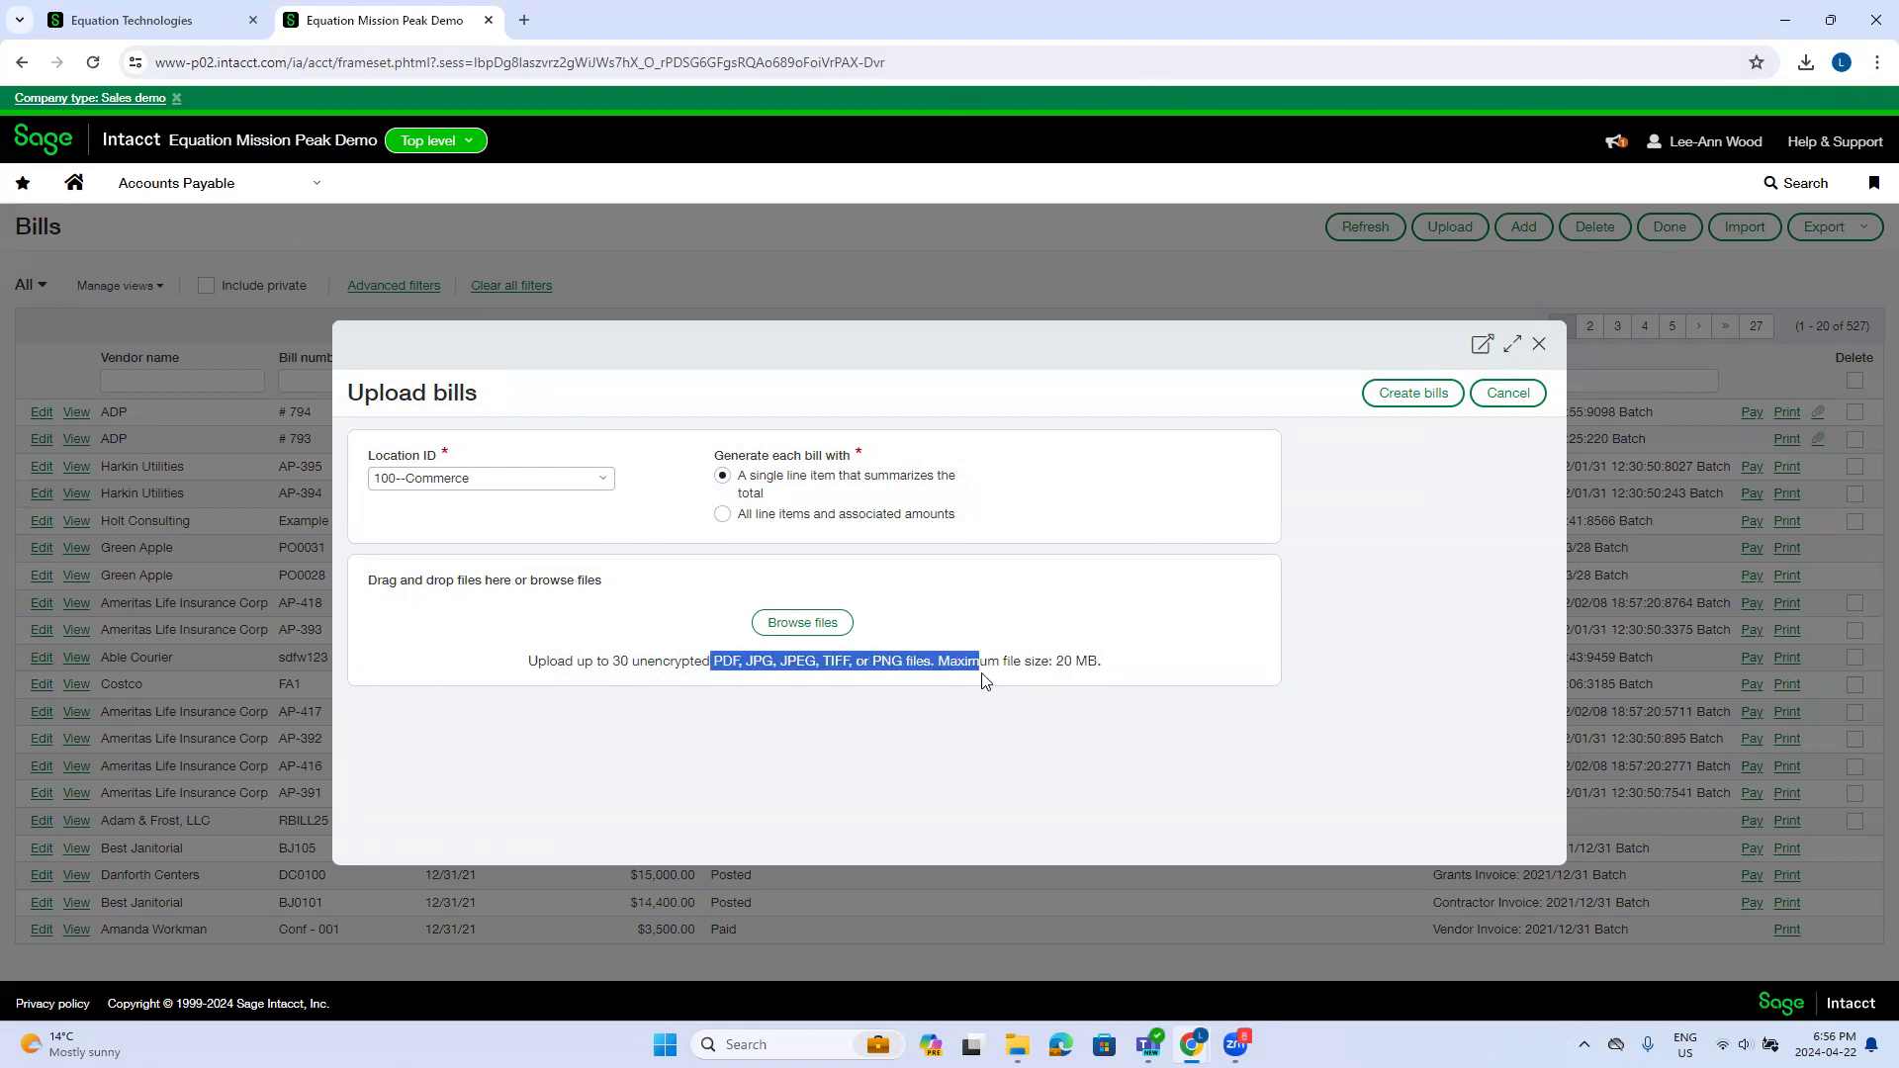
left_click_drag(526, 665, 1110, 665)
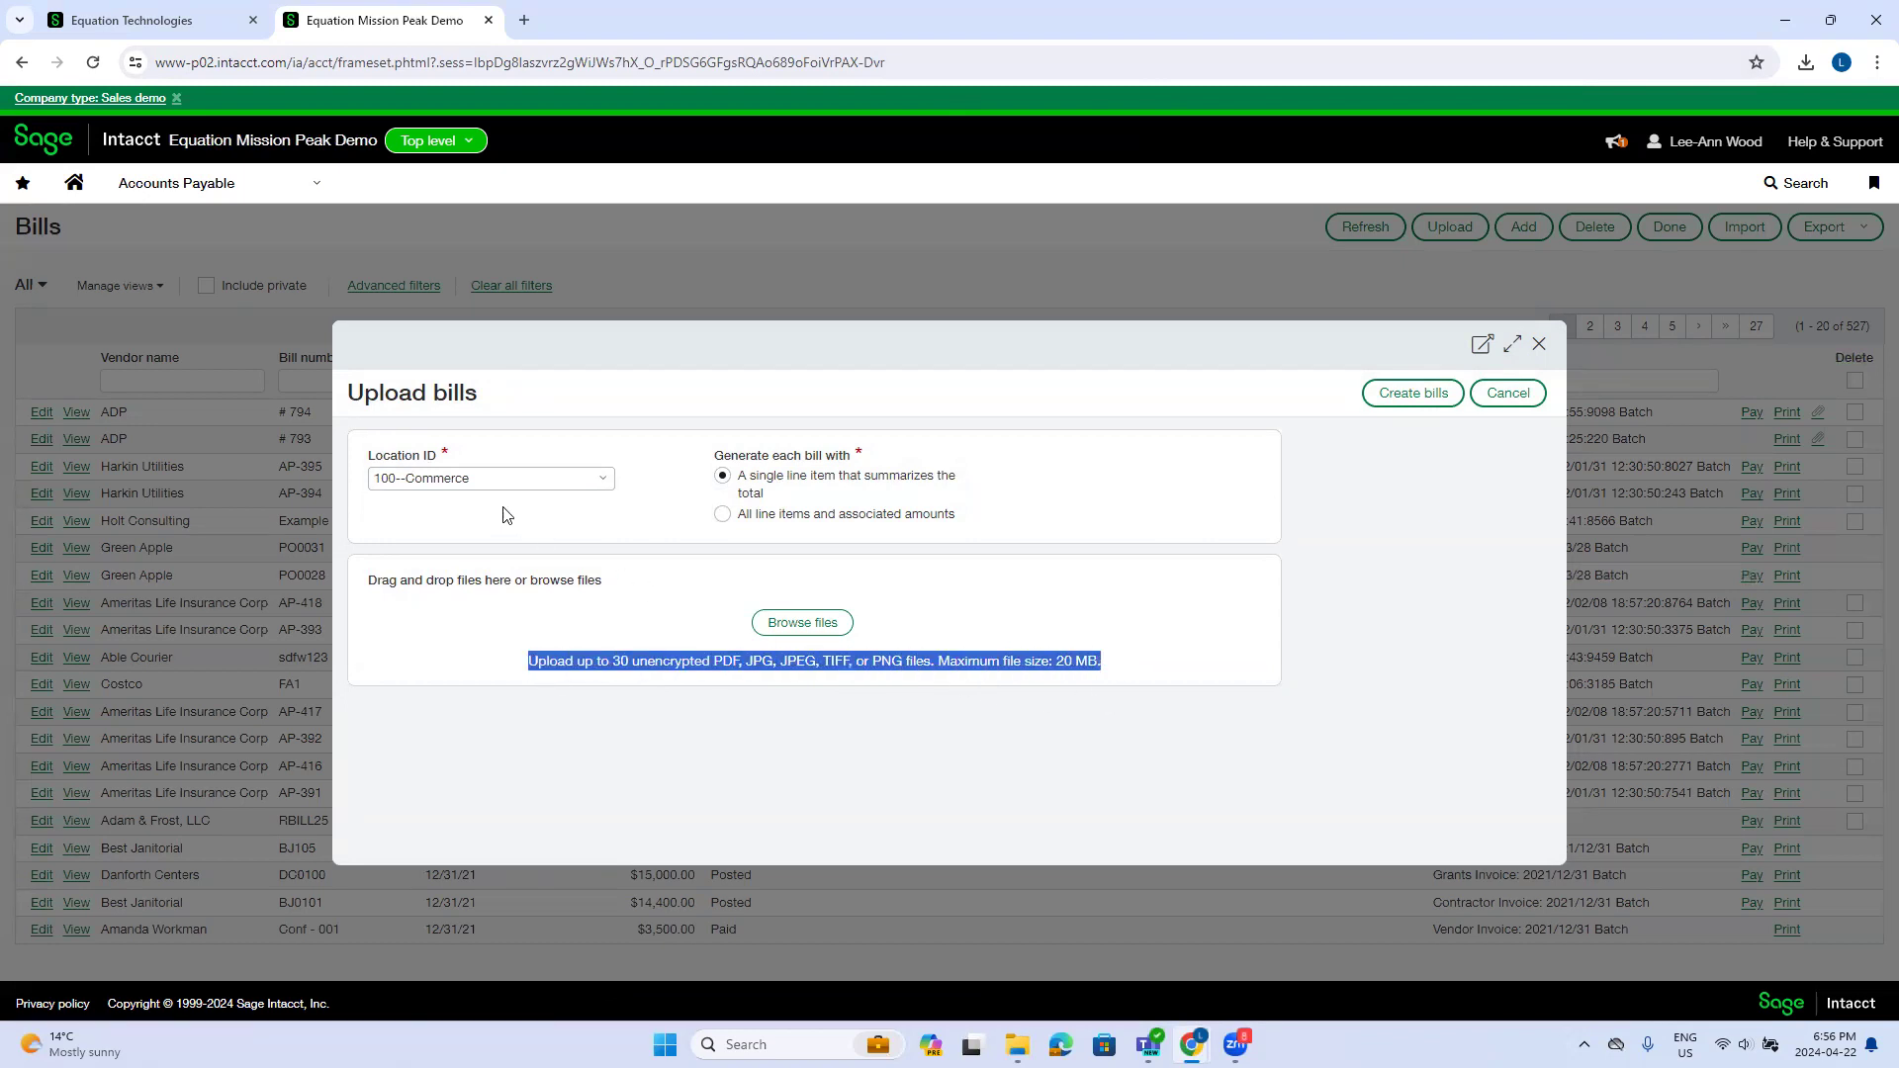
left_click(445, 479)
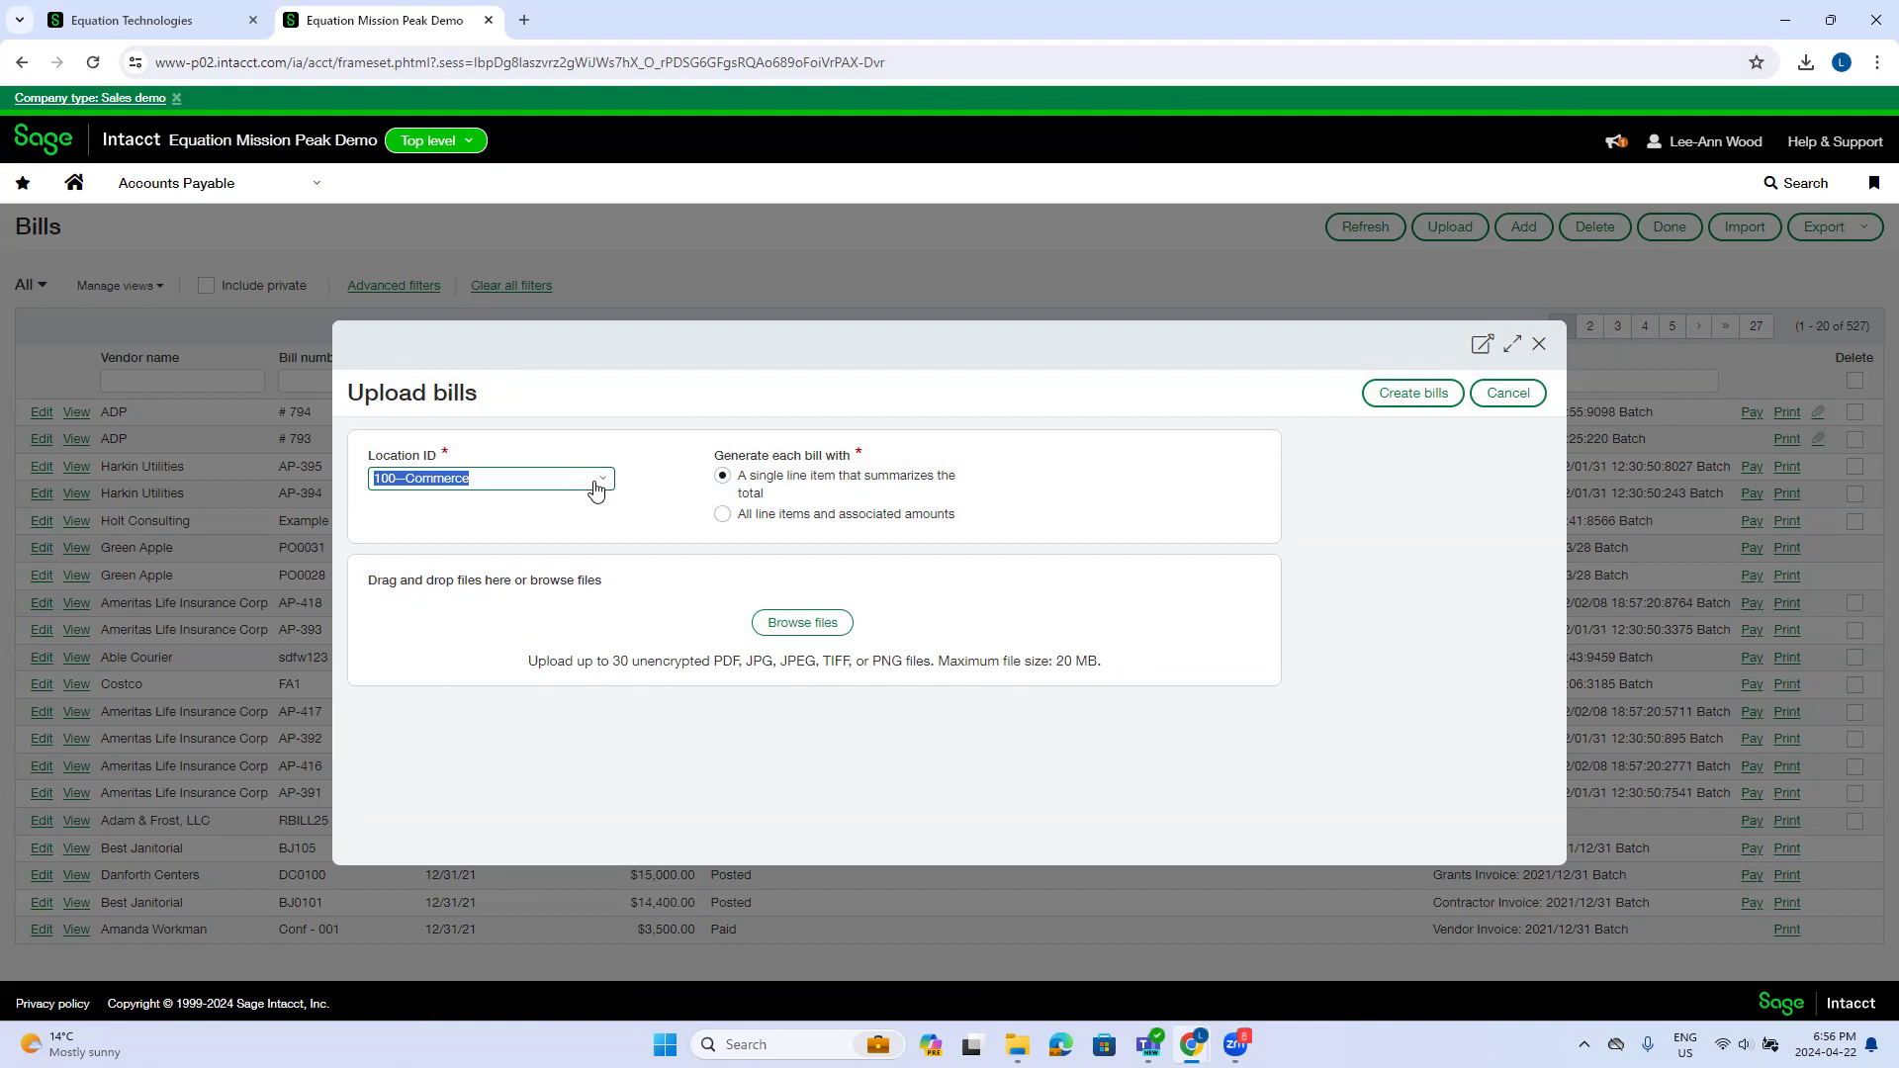
left_click(527, 456)
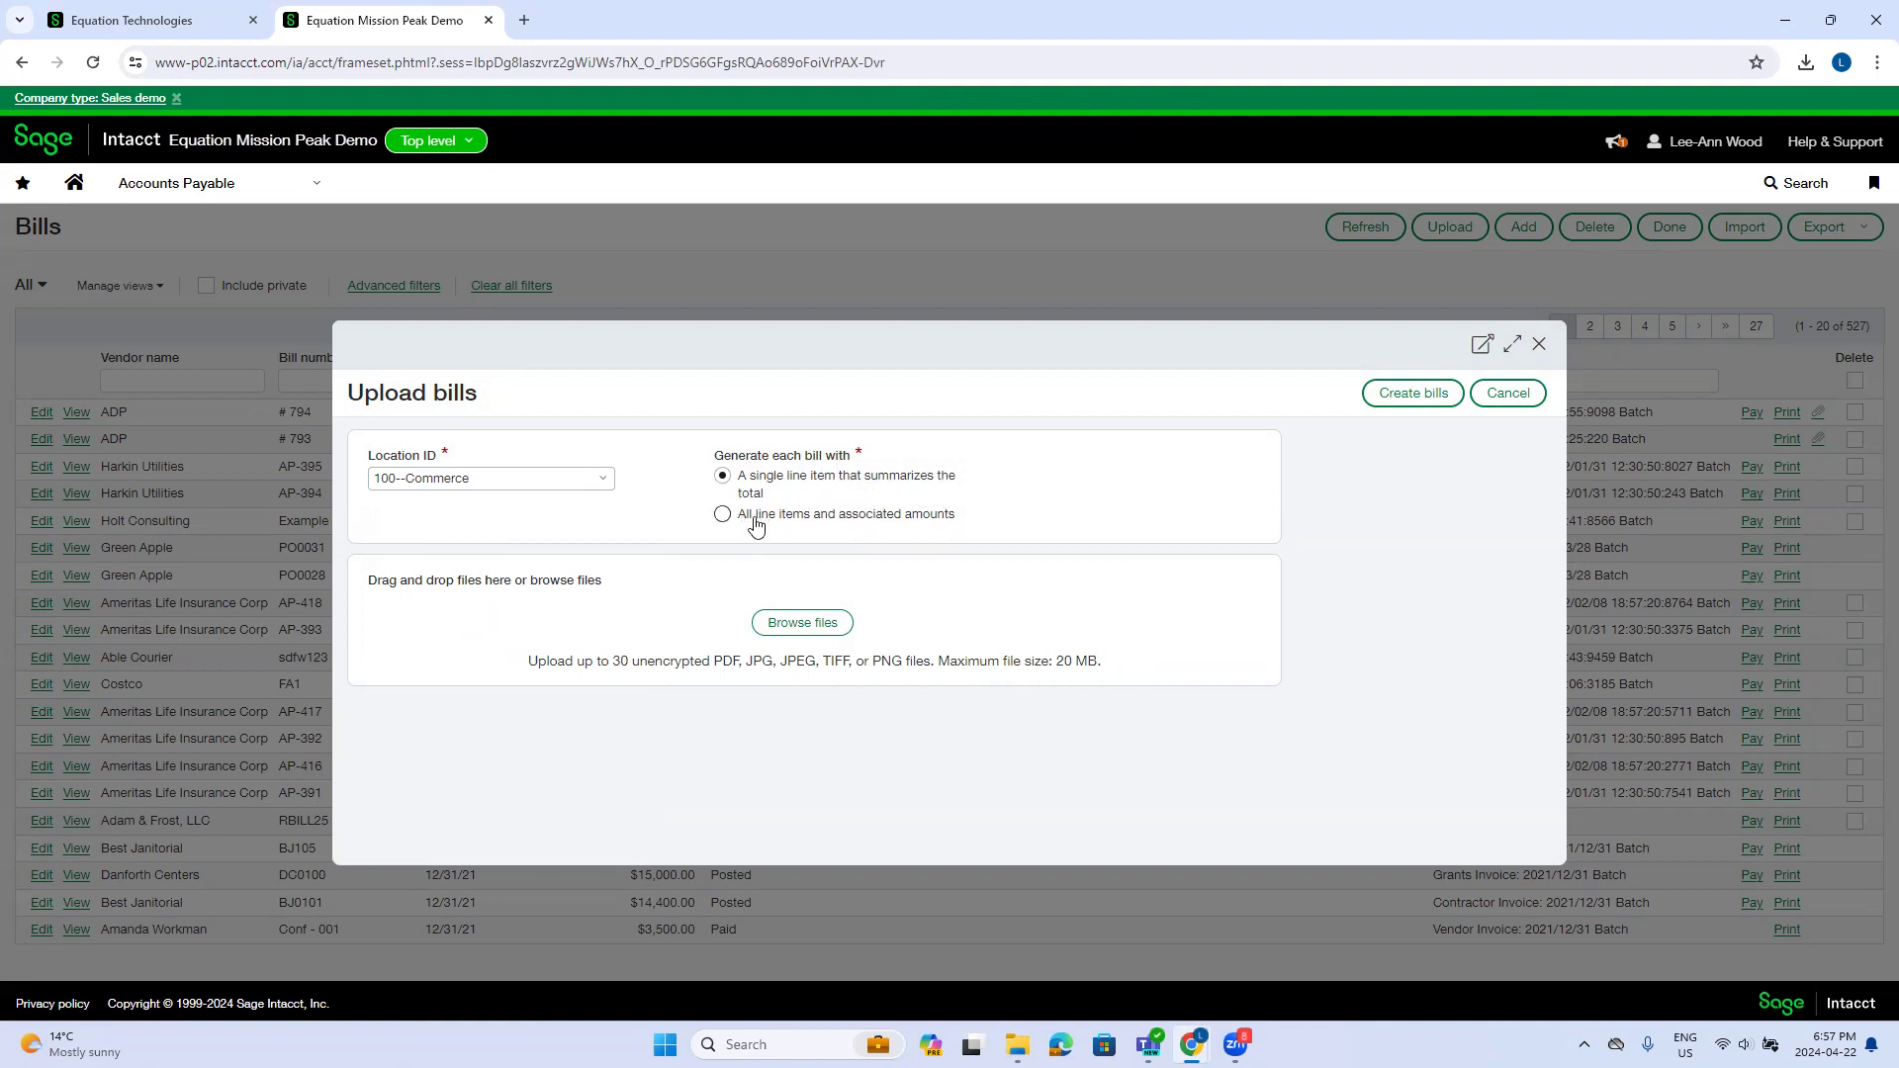
left_click_drag(737, 516, 966, 514)
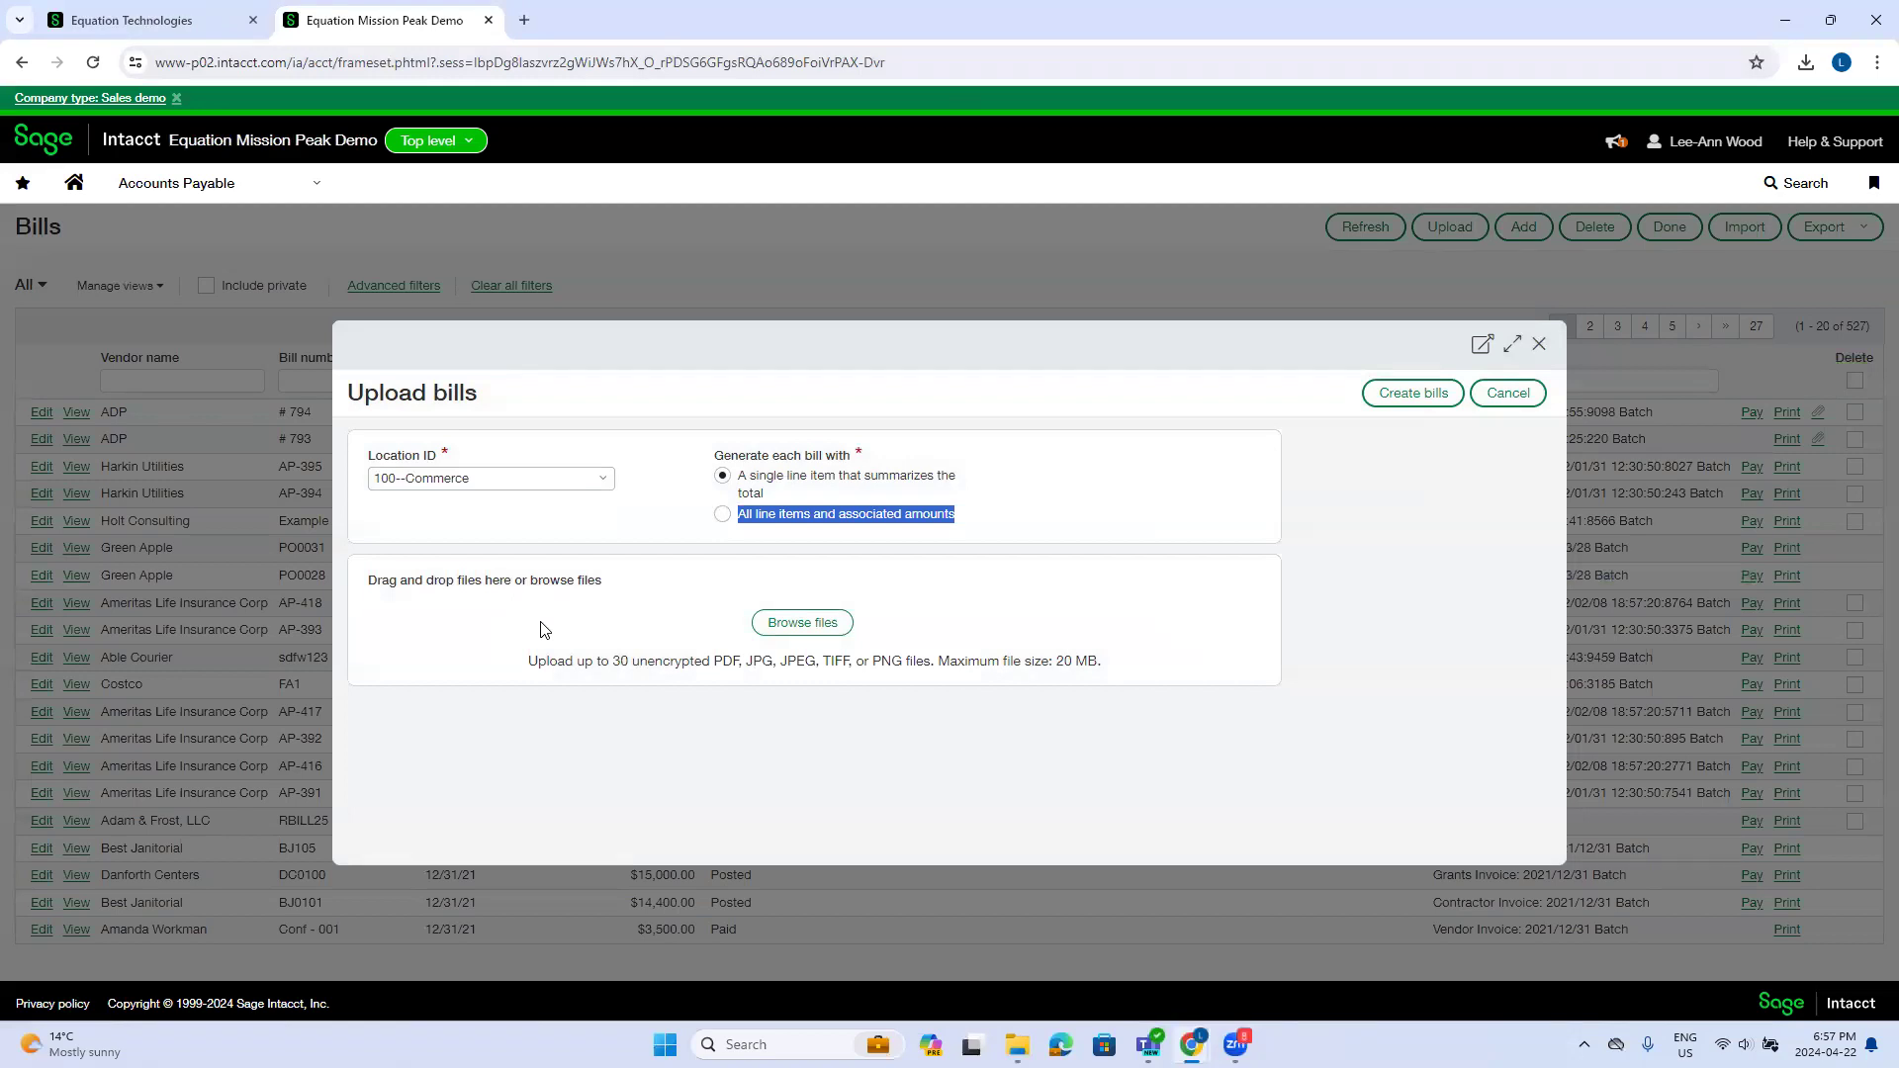
Attach the file 2220 - Green apple to the bill upload.
left_click(806, 626)
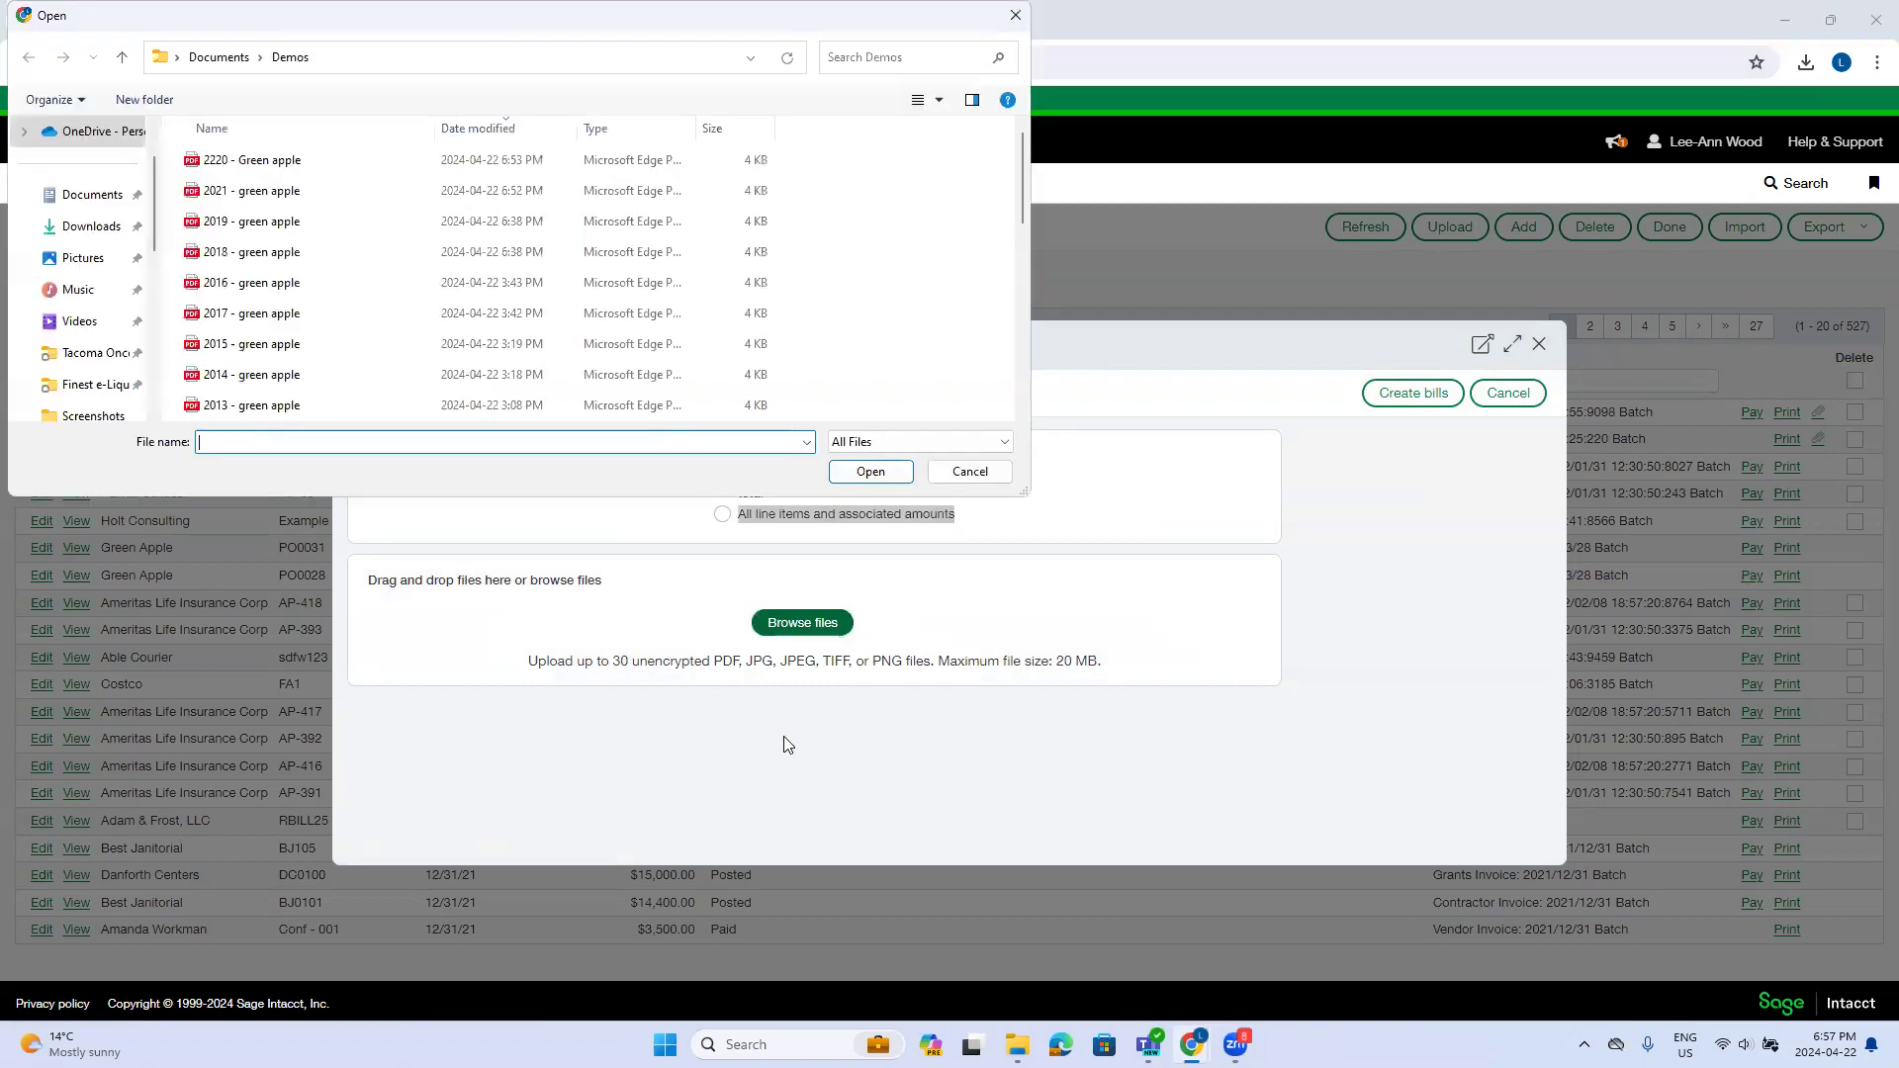
left_click_drag(319, 38, 356, 145)
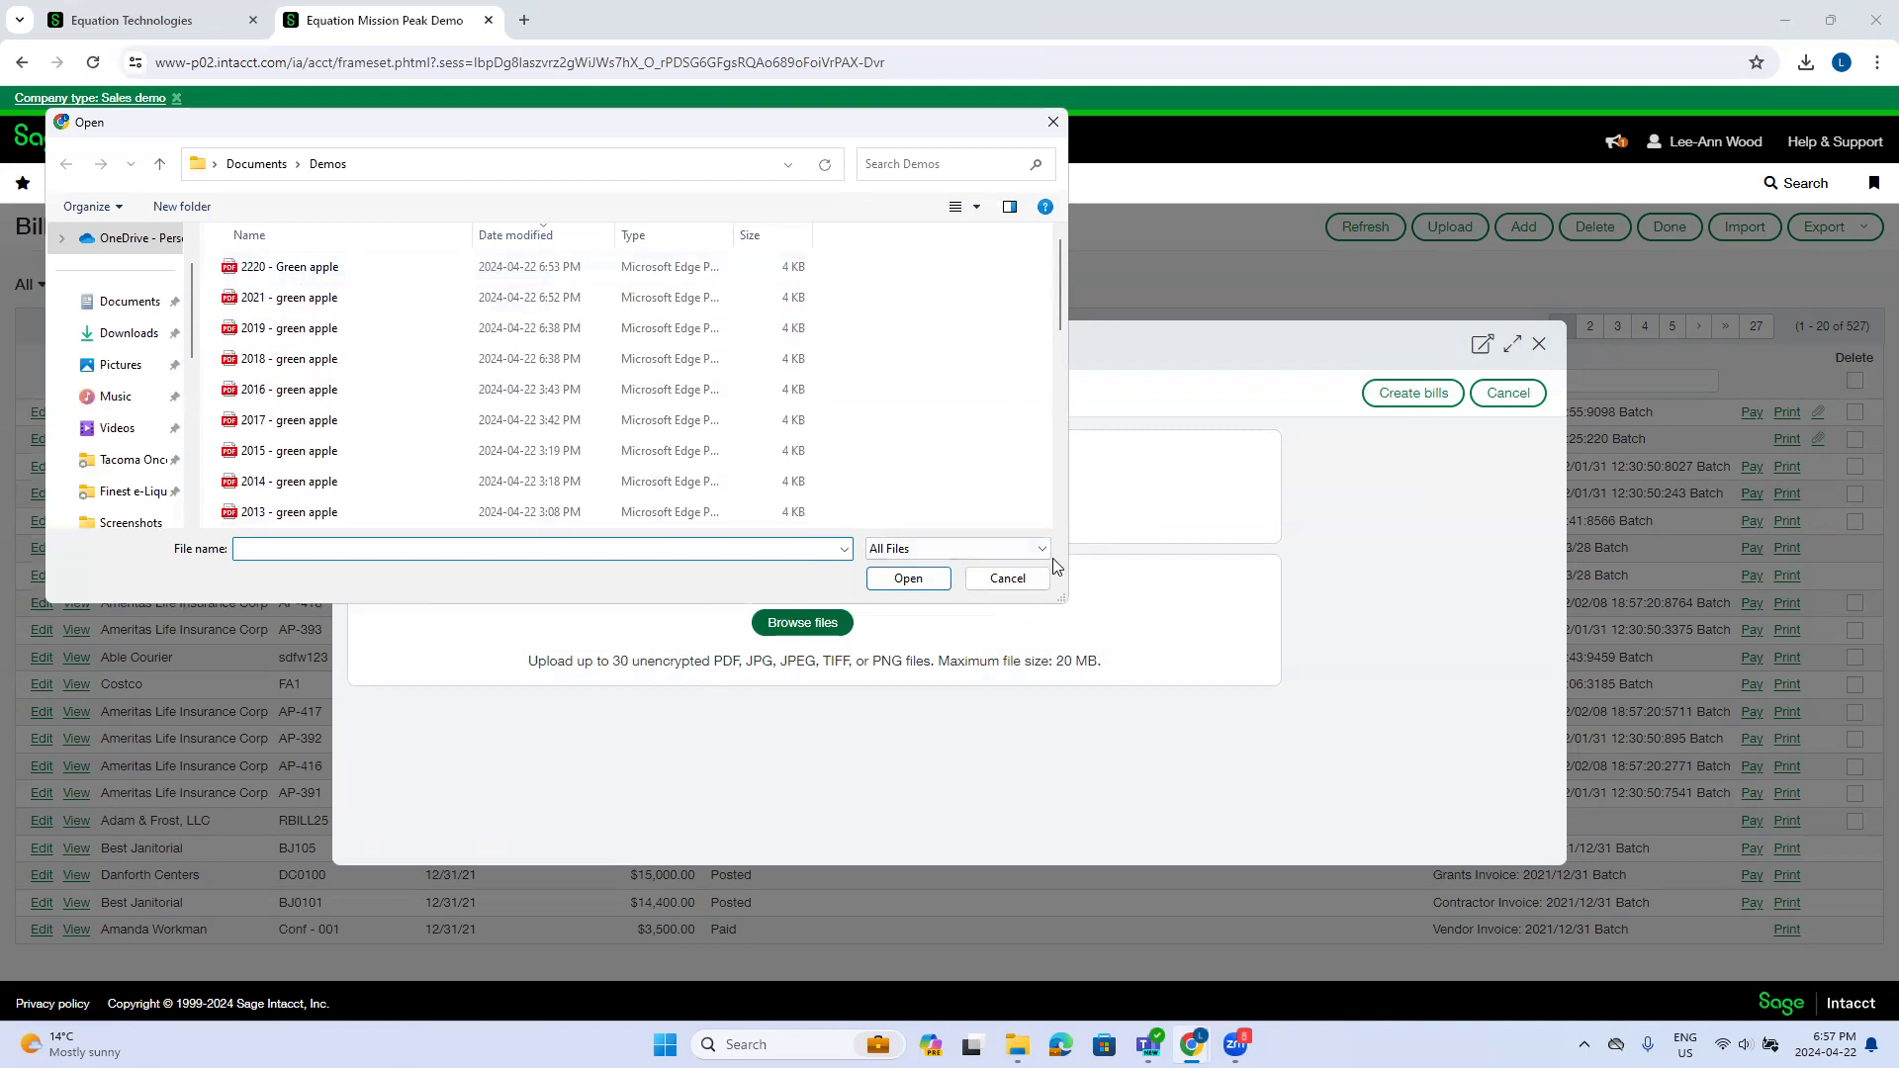
left_click(287, 271)
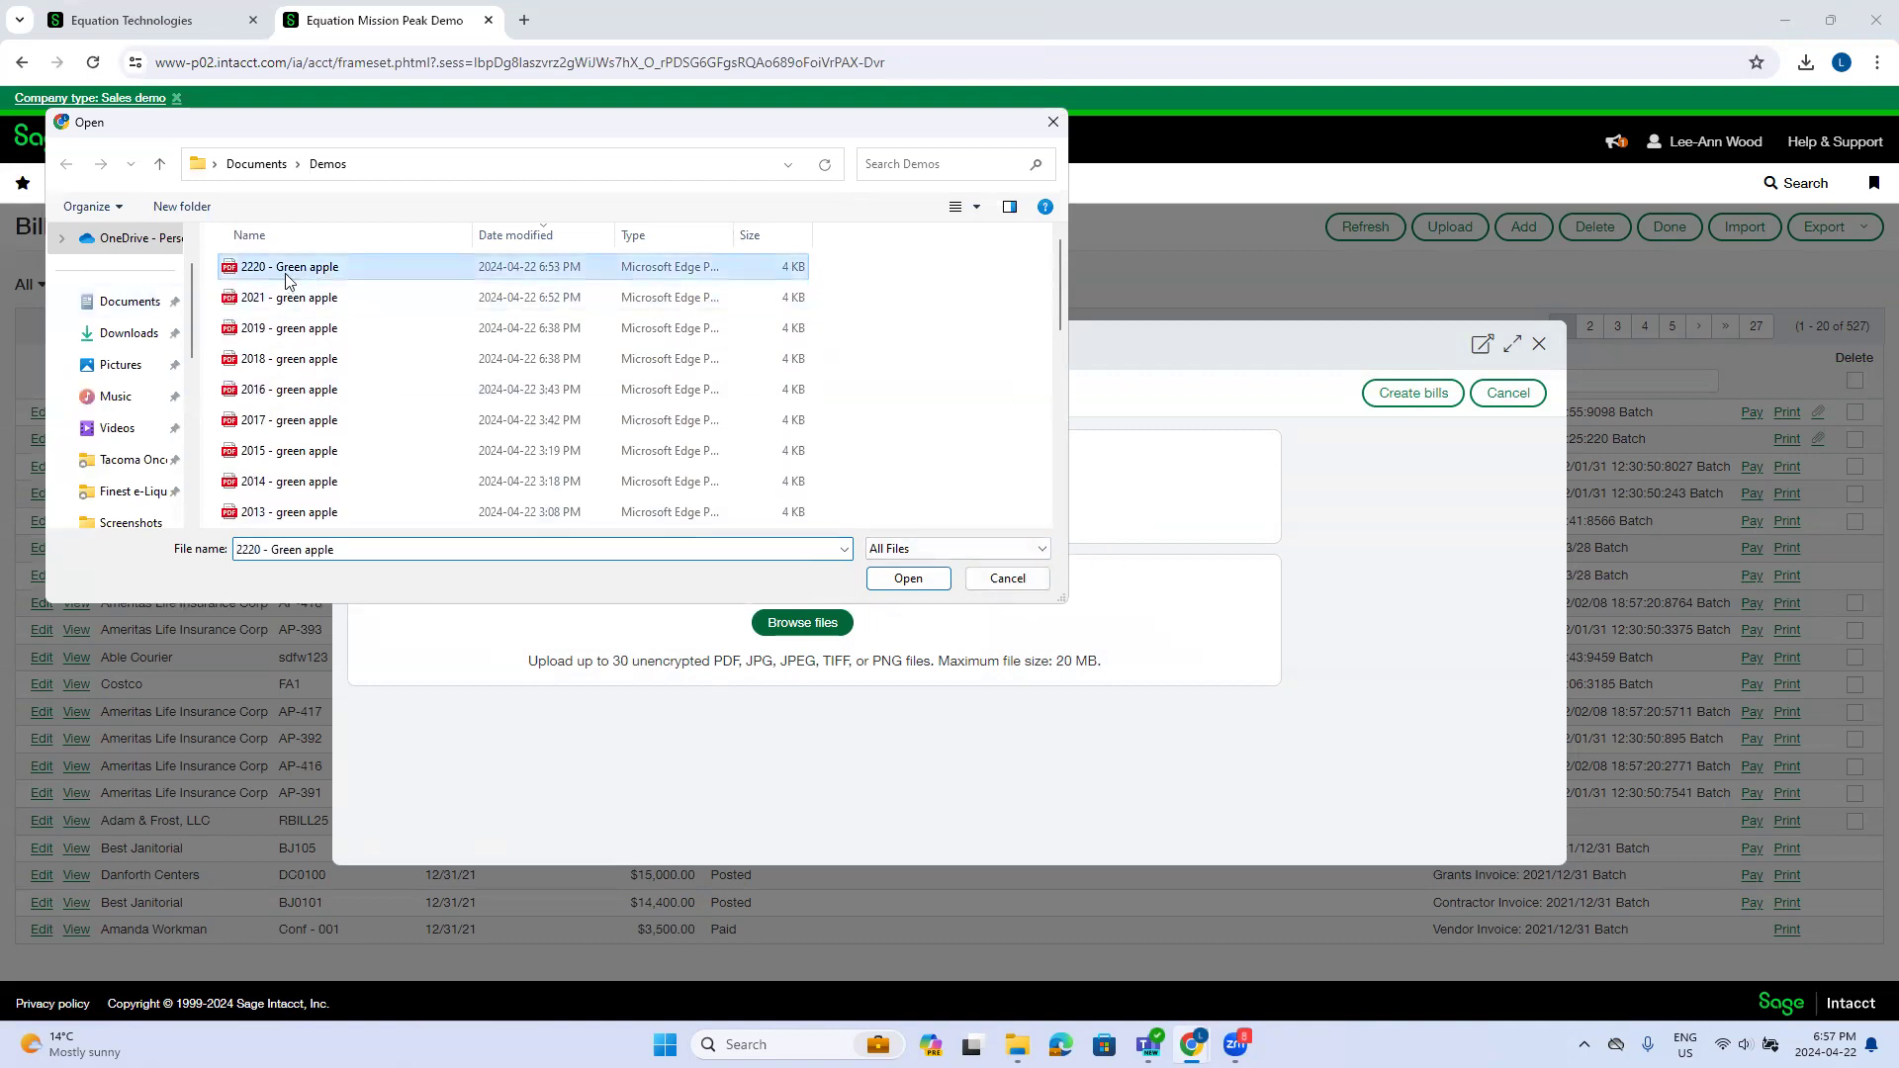
left_click(895, 579)
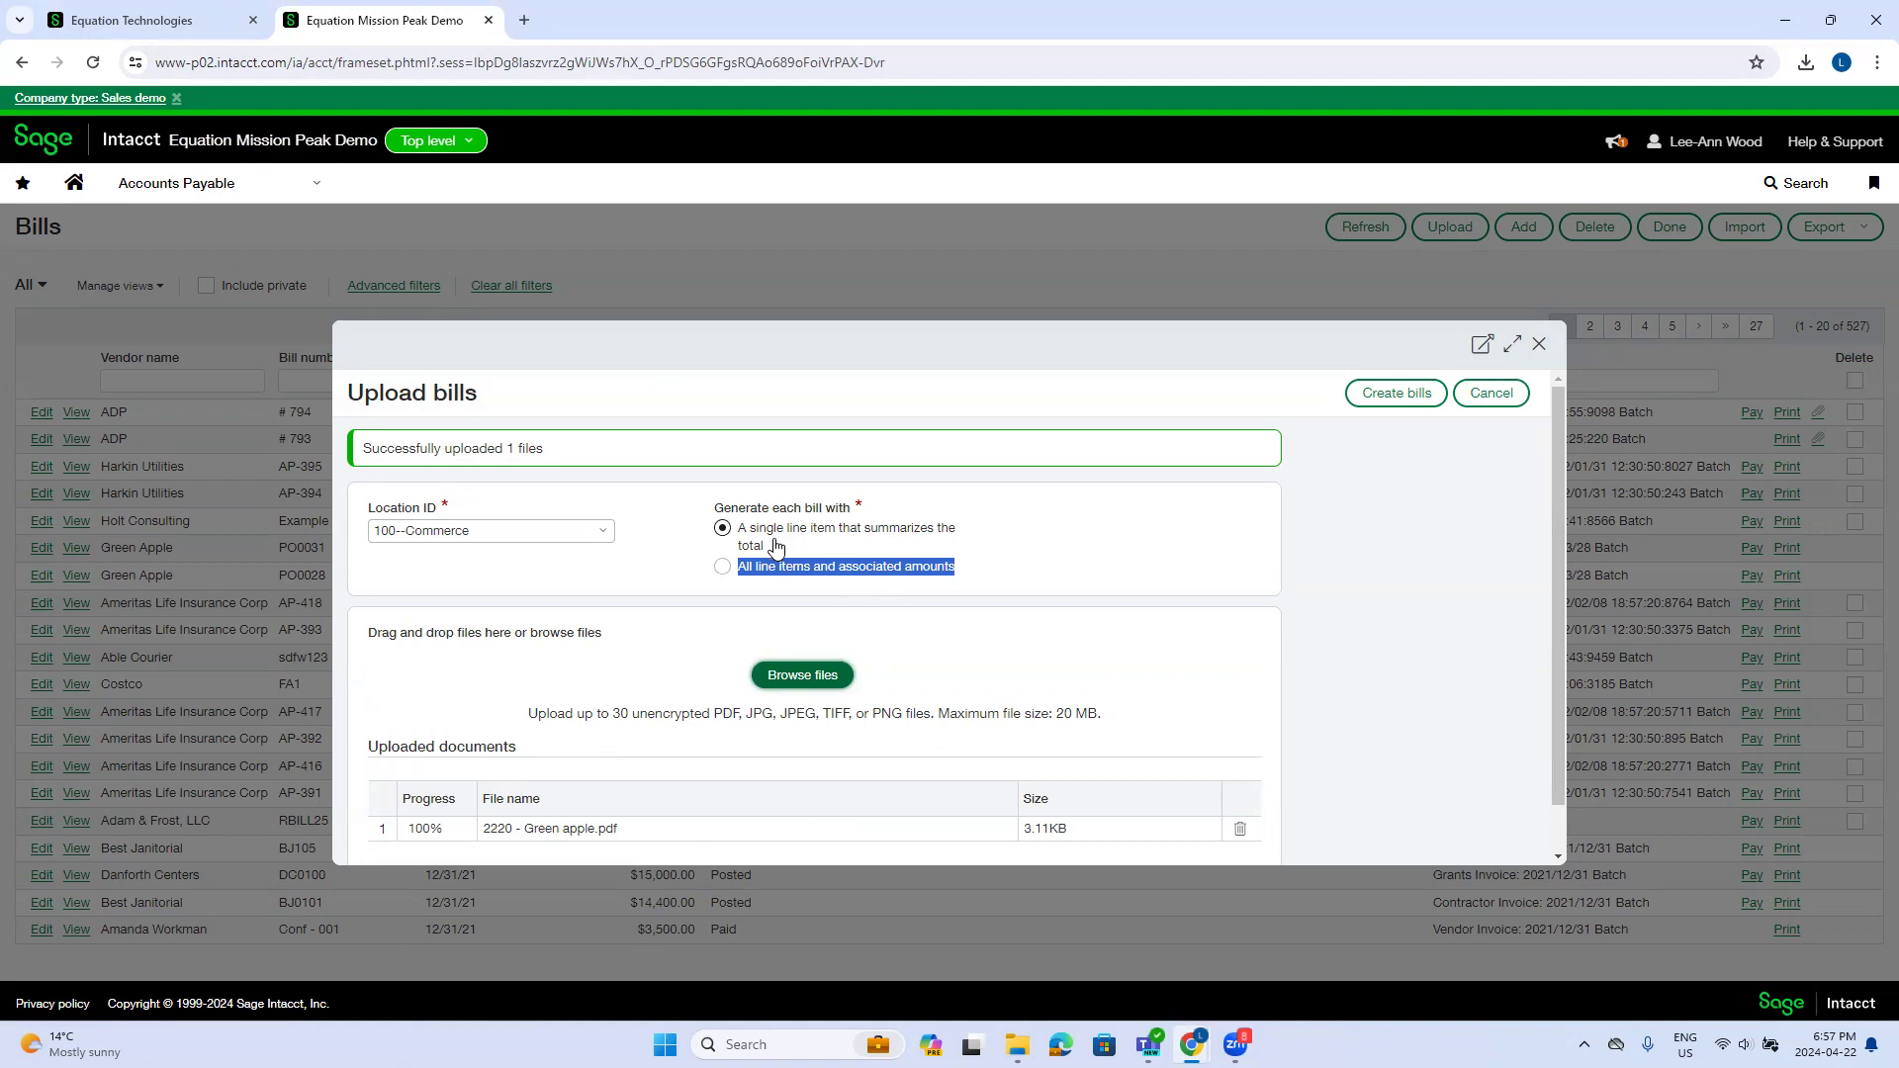
Create the bill and refresh so it shows as Analyzing, bringing the list to 528.
left_click(1390, 394)
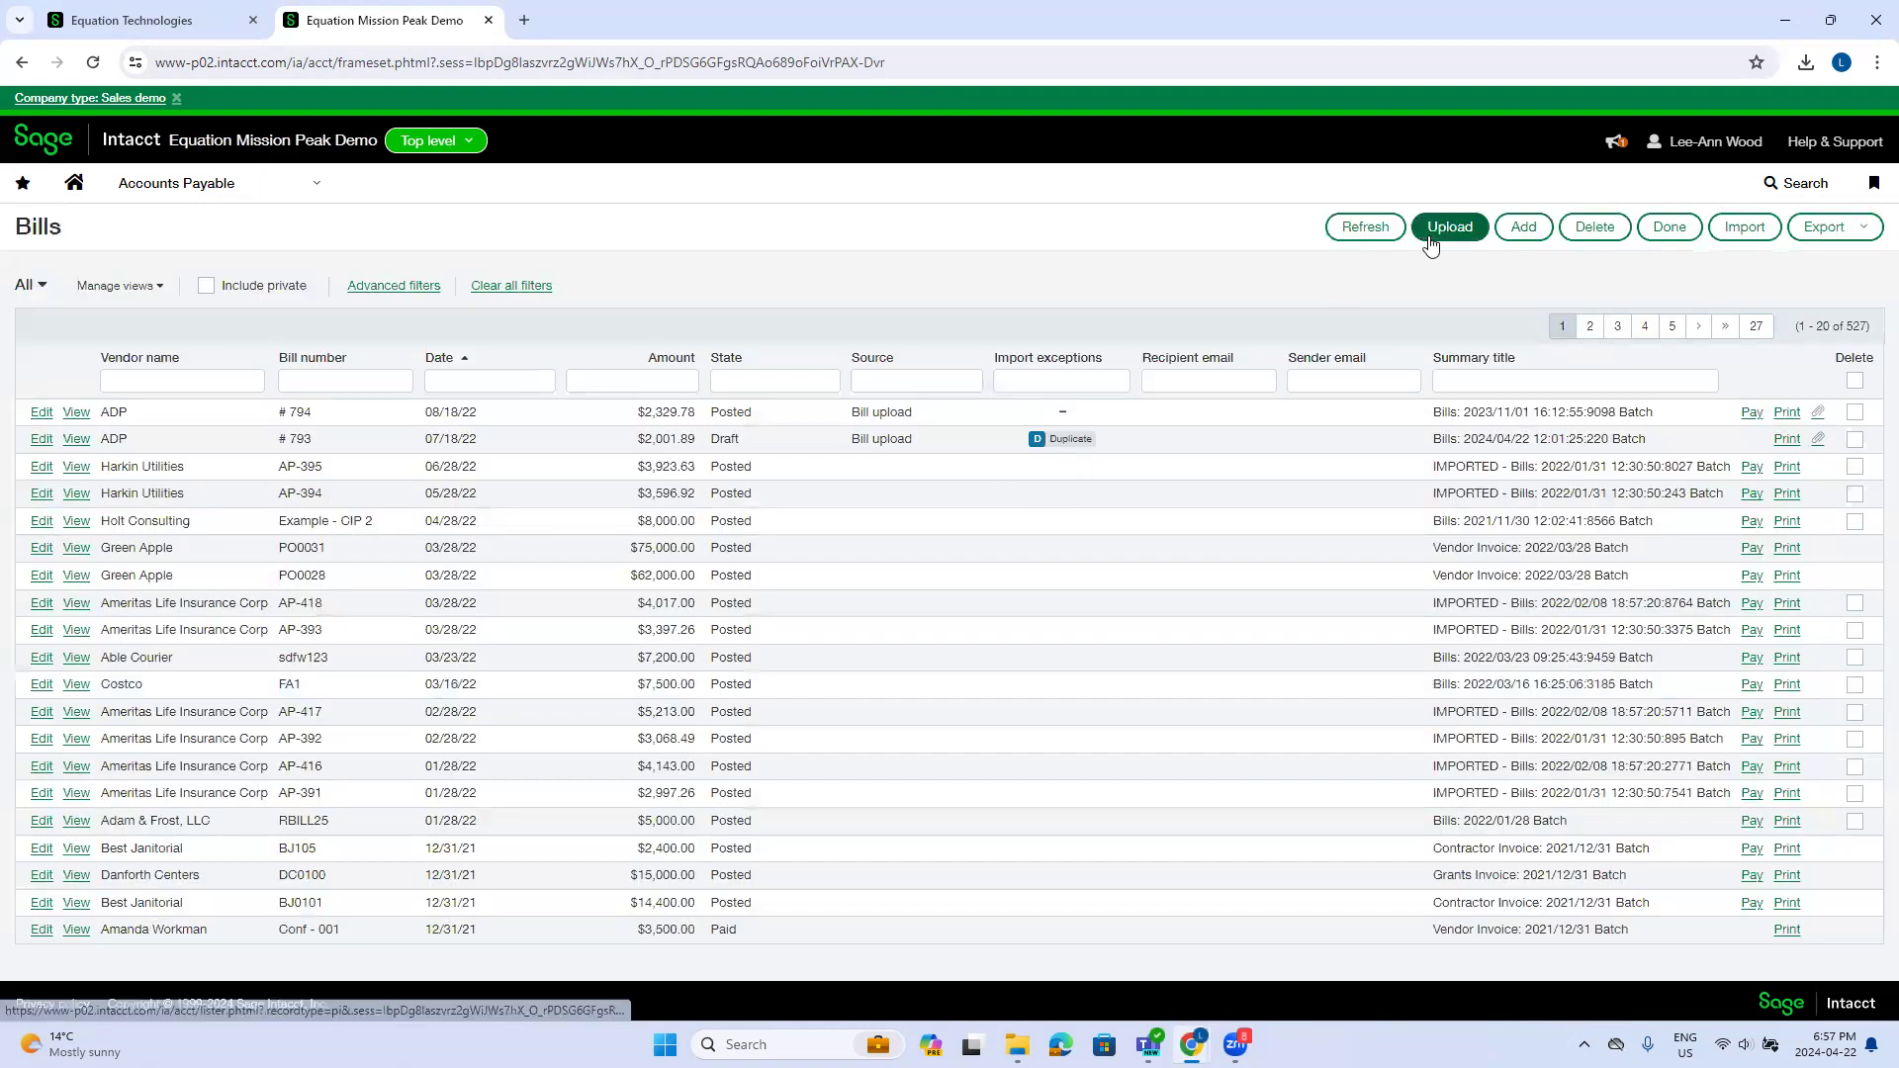
left_click(1375, 228)
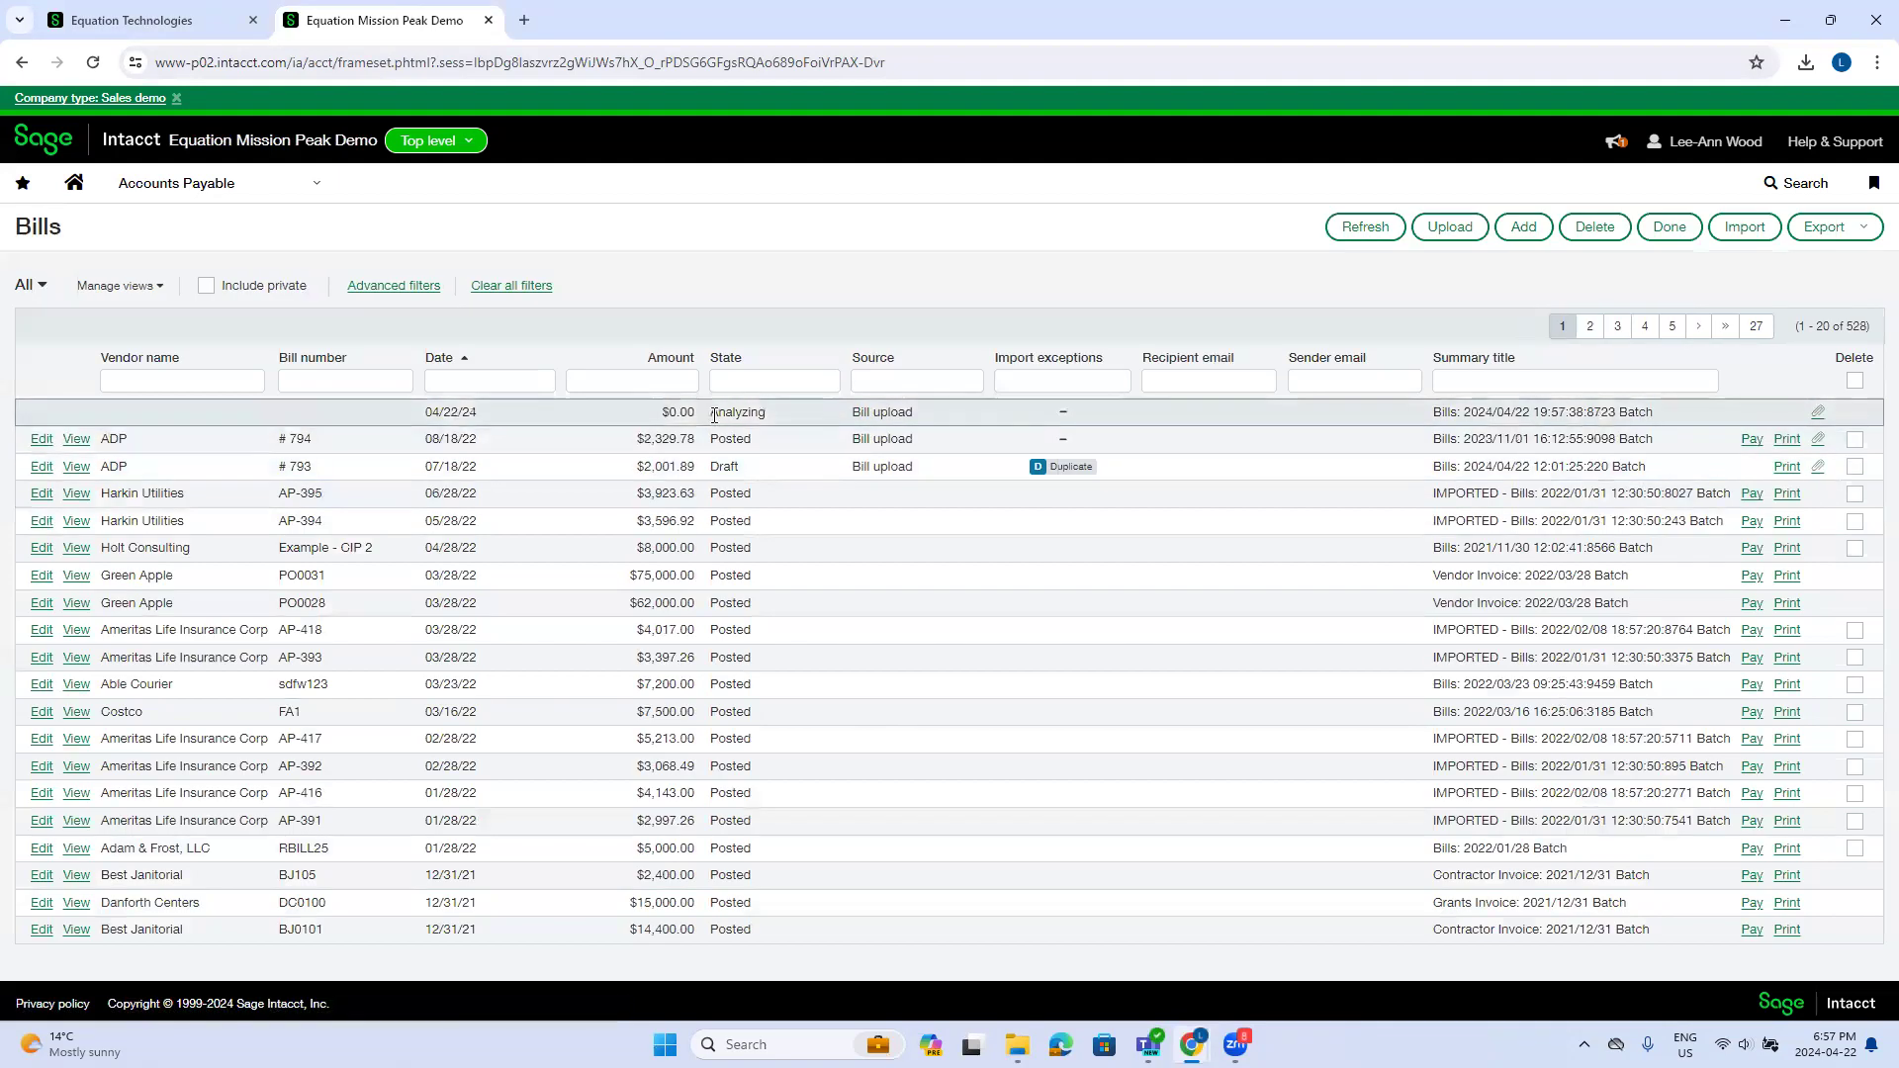
double_click(767, 414)
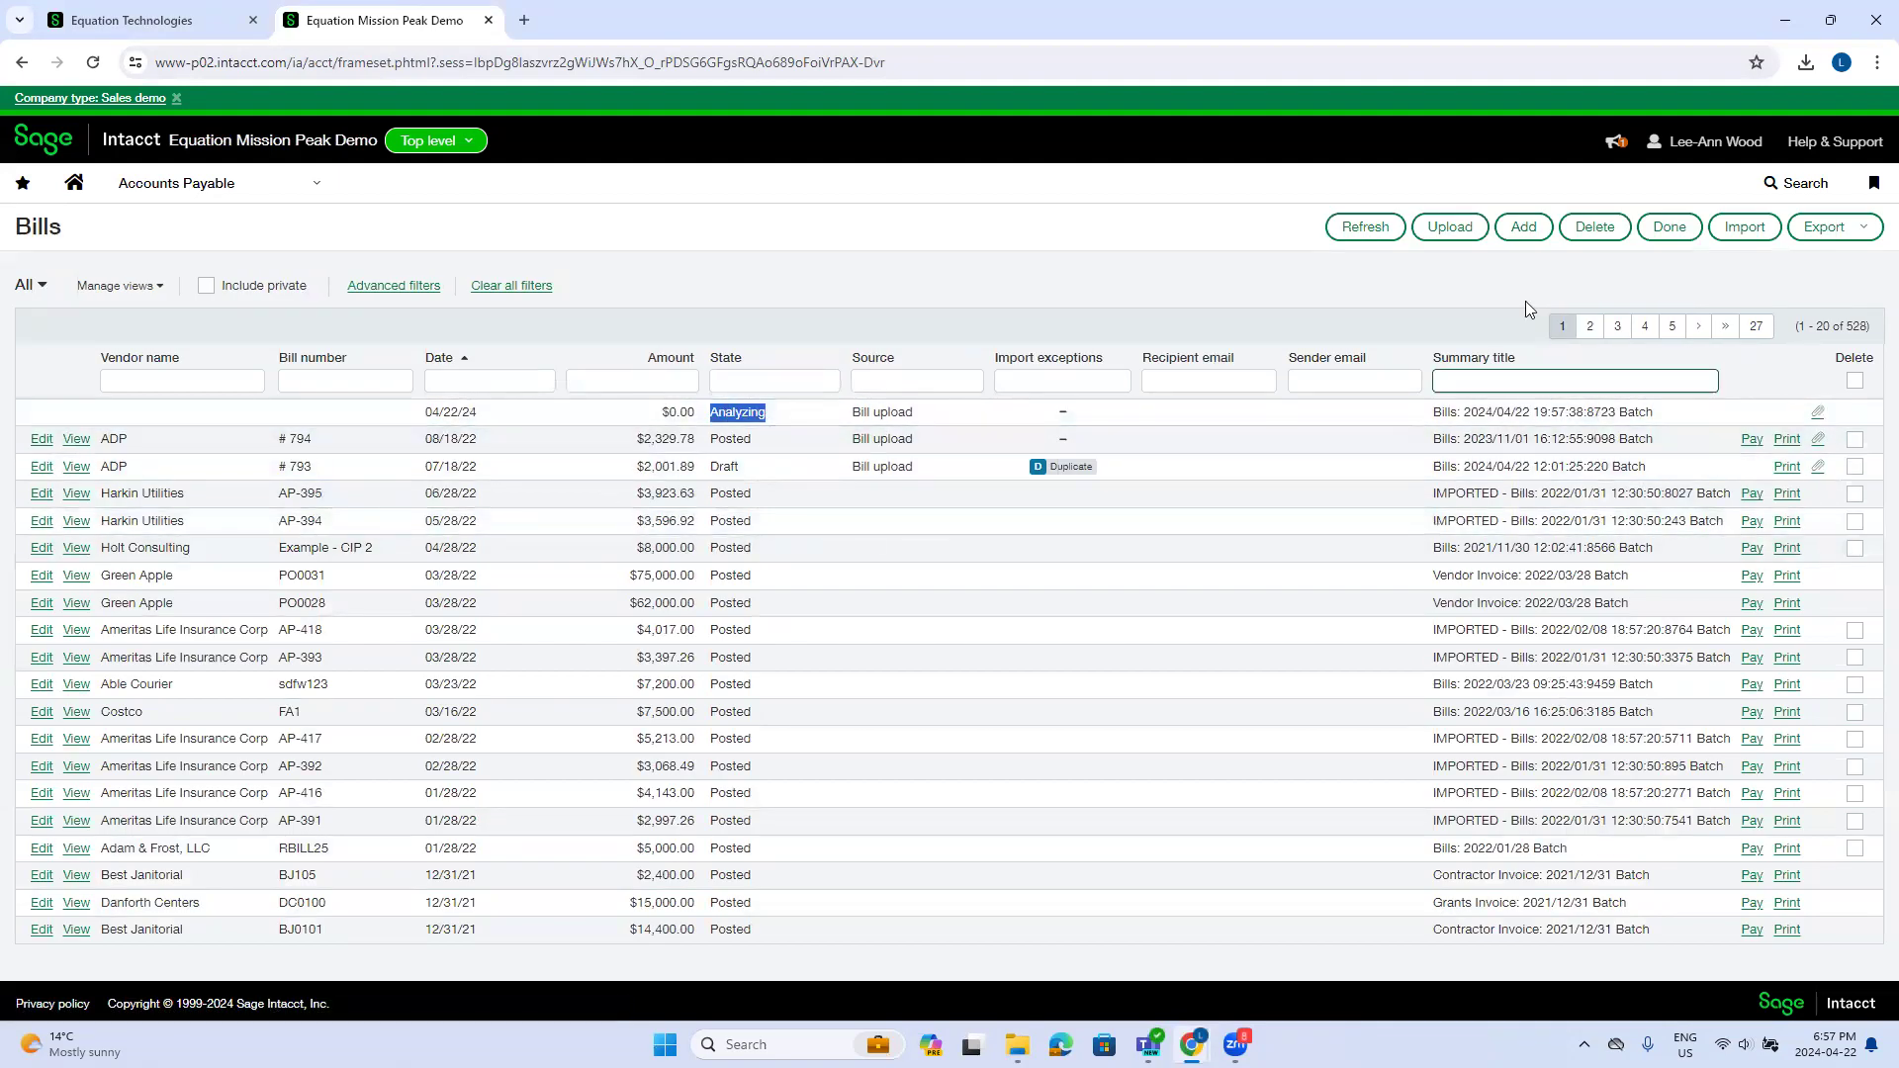
left_click(1449, 227)
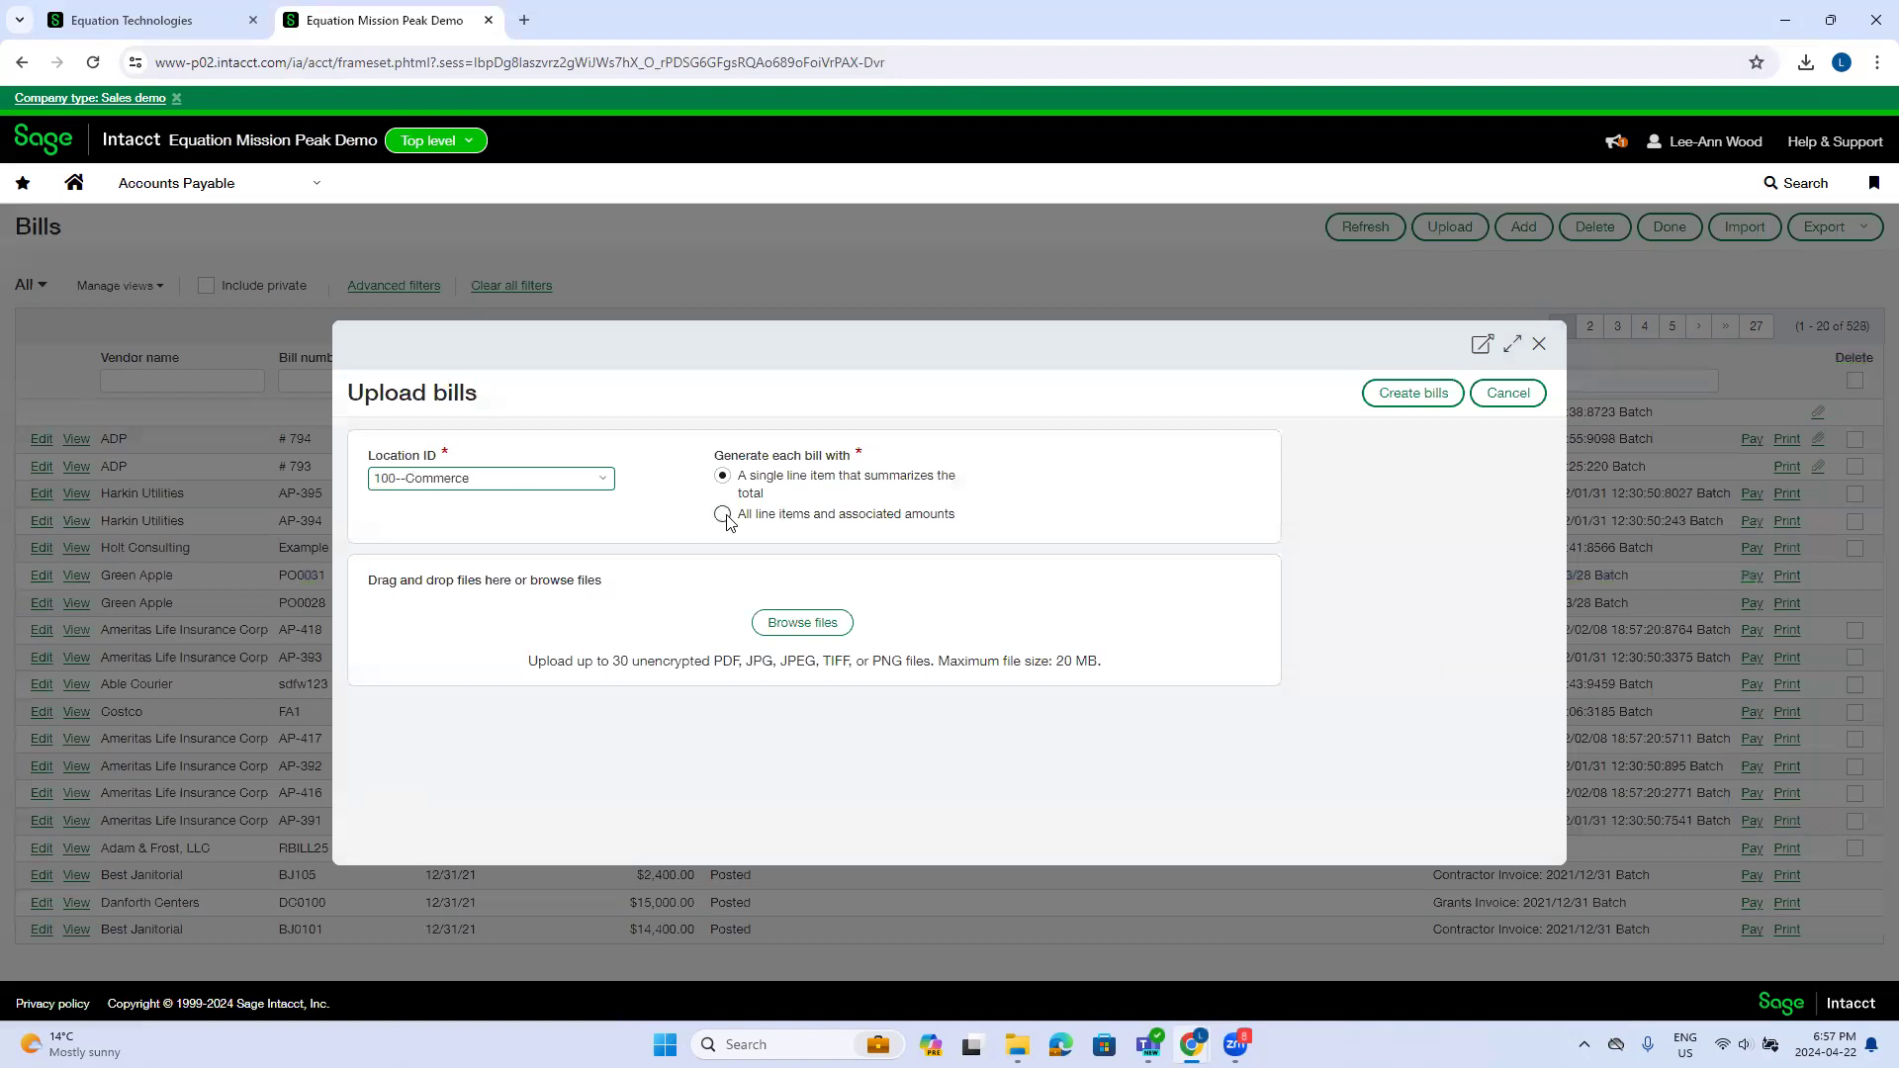
Upload 2021 - green apple with all line items and amounts, bringing the list to 529.
left_click(724, 515)
left_click(829, 624)
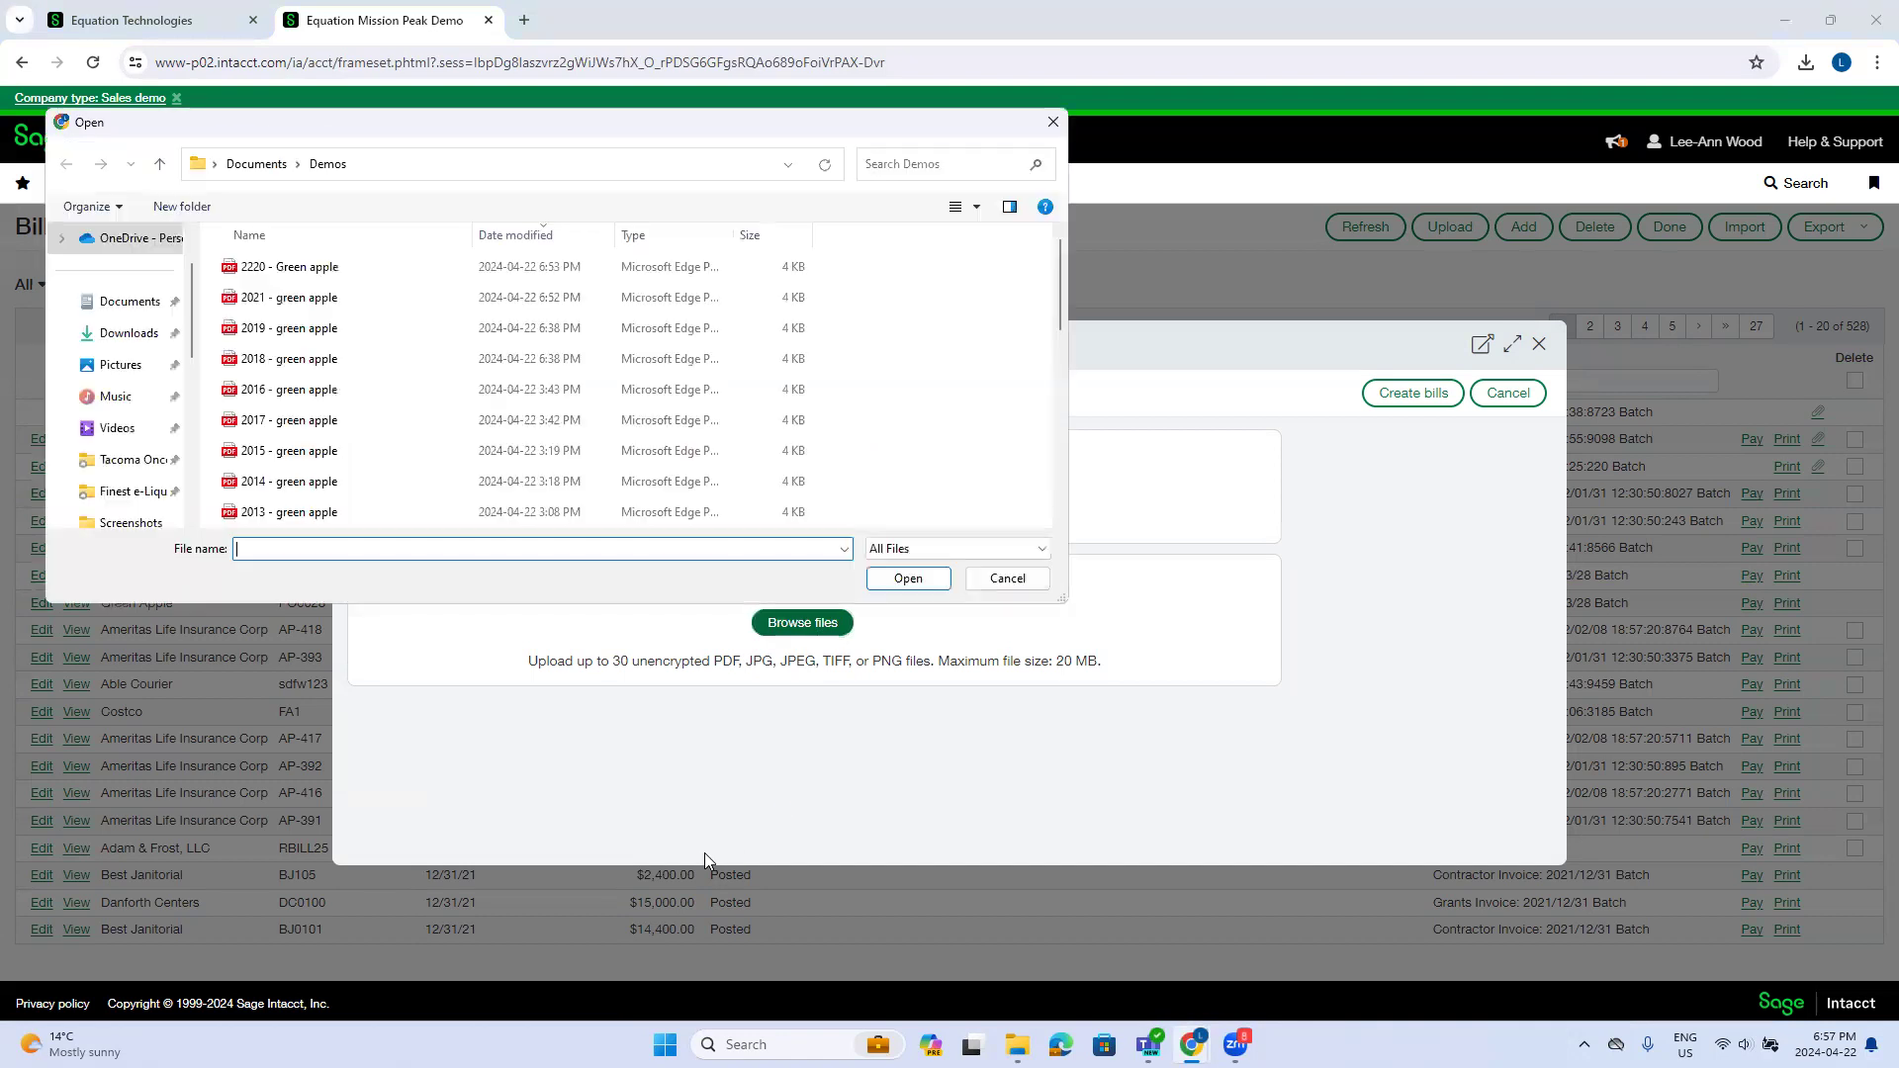
left_click(275, 305)
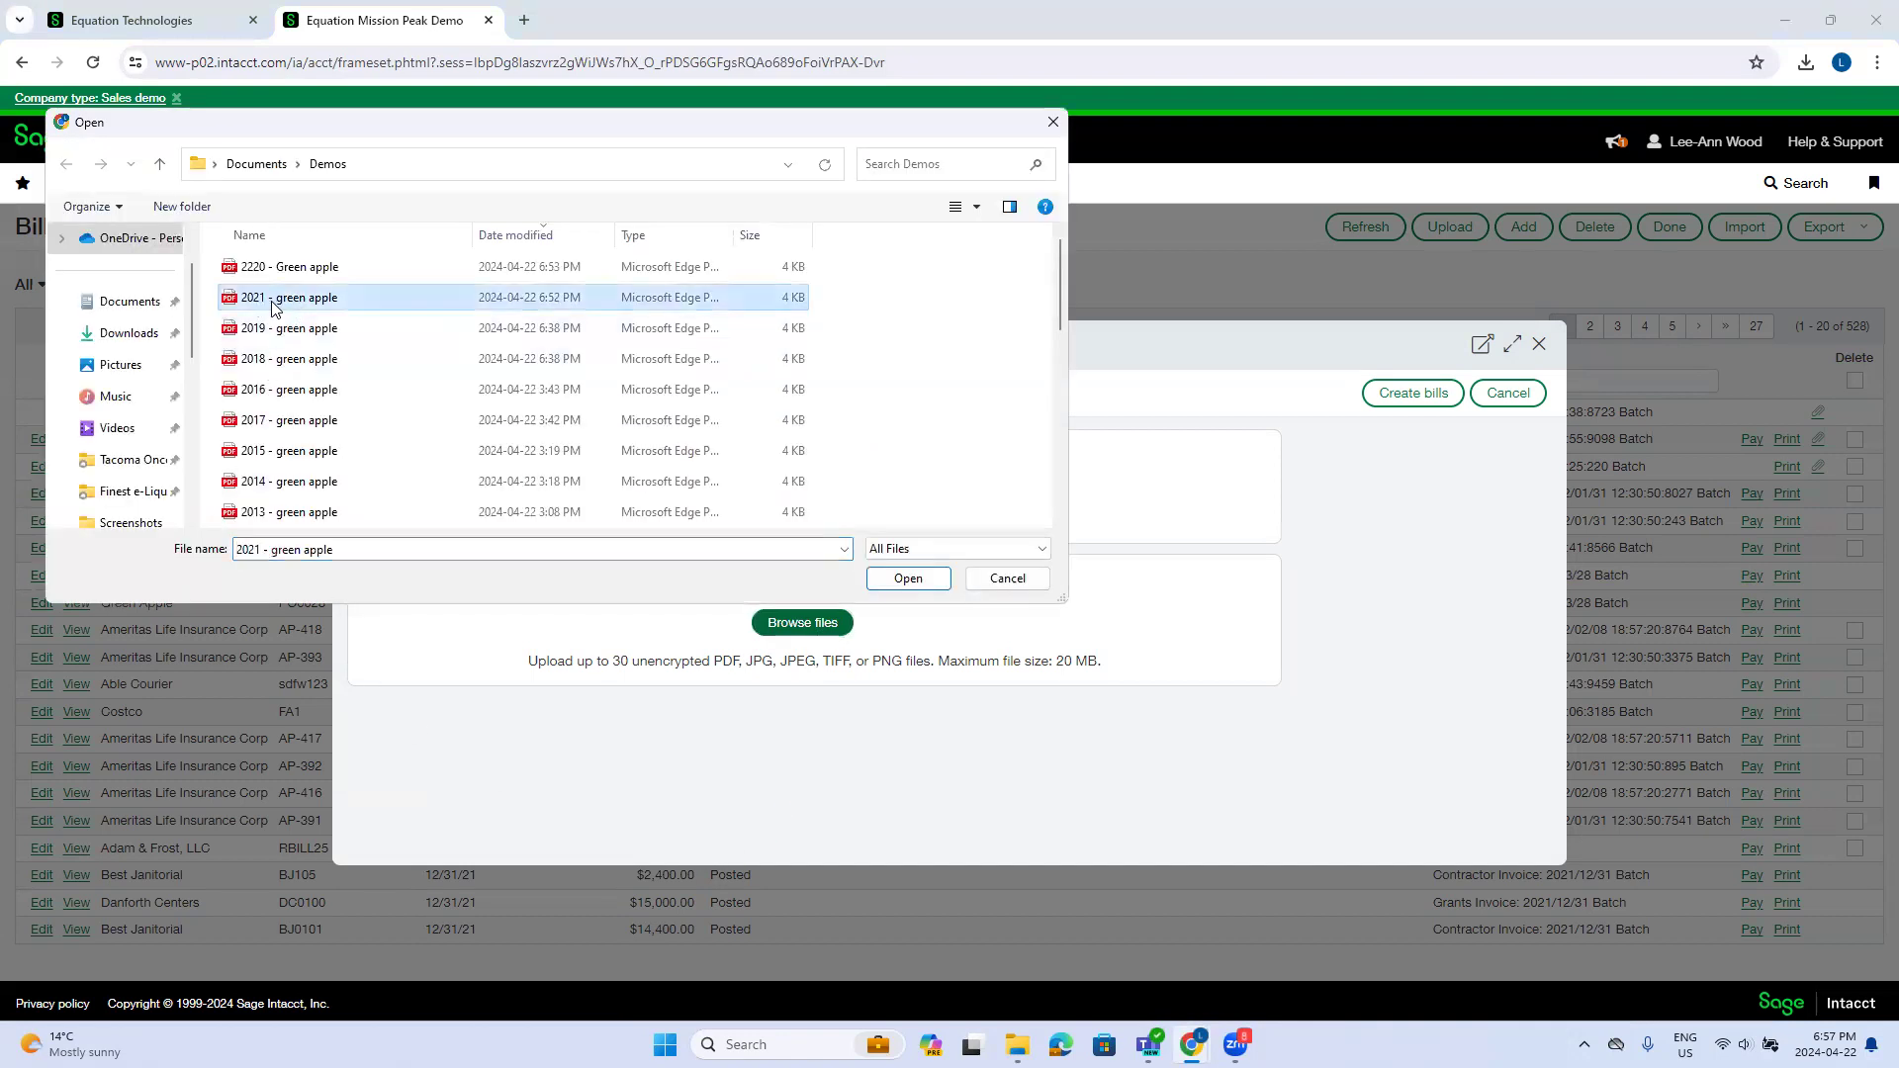
left_click(900, 582)
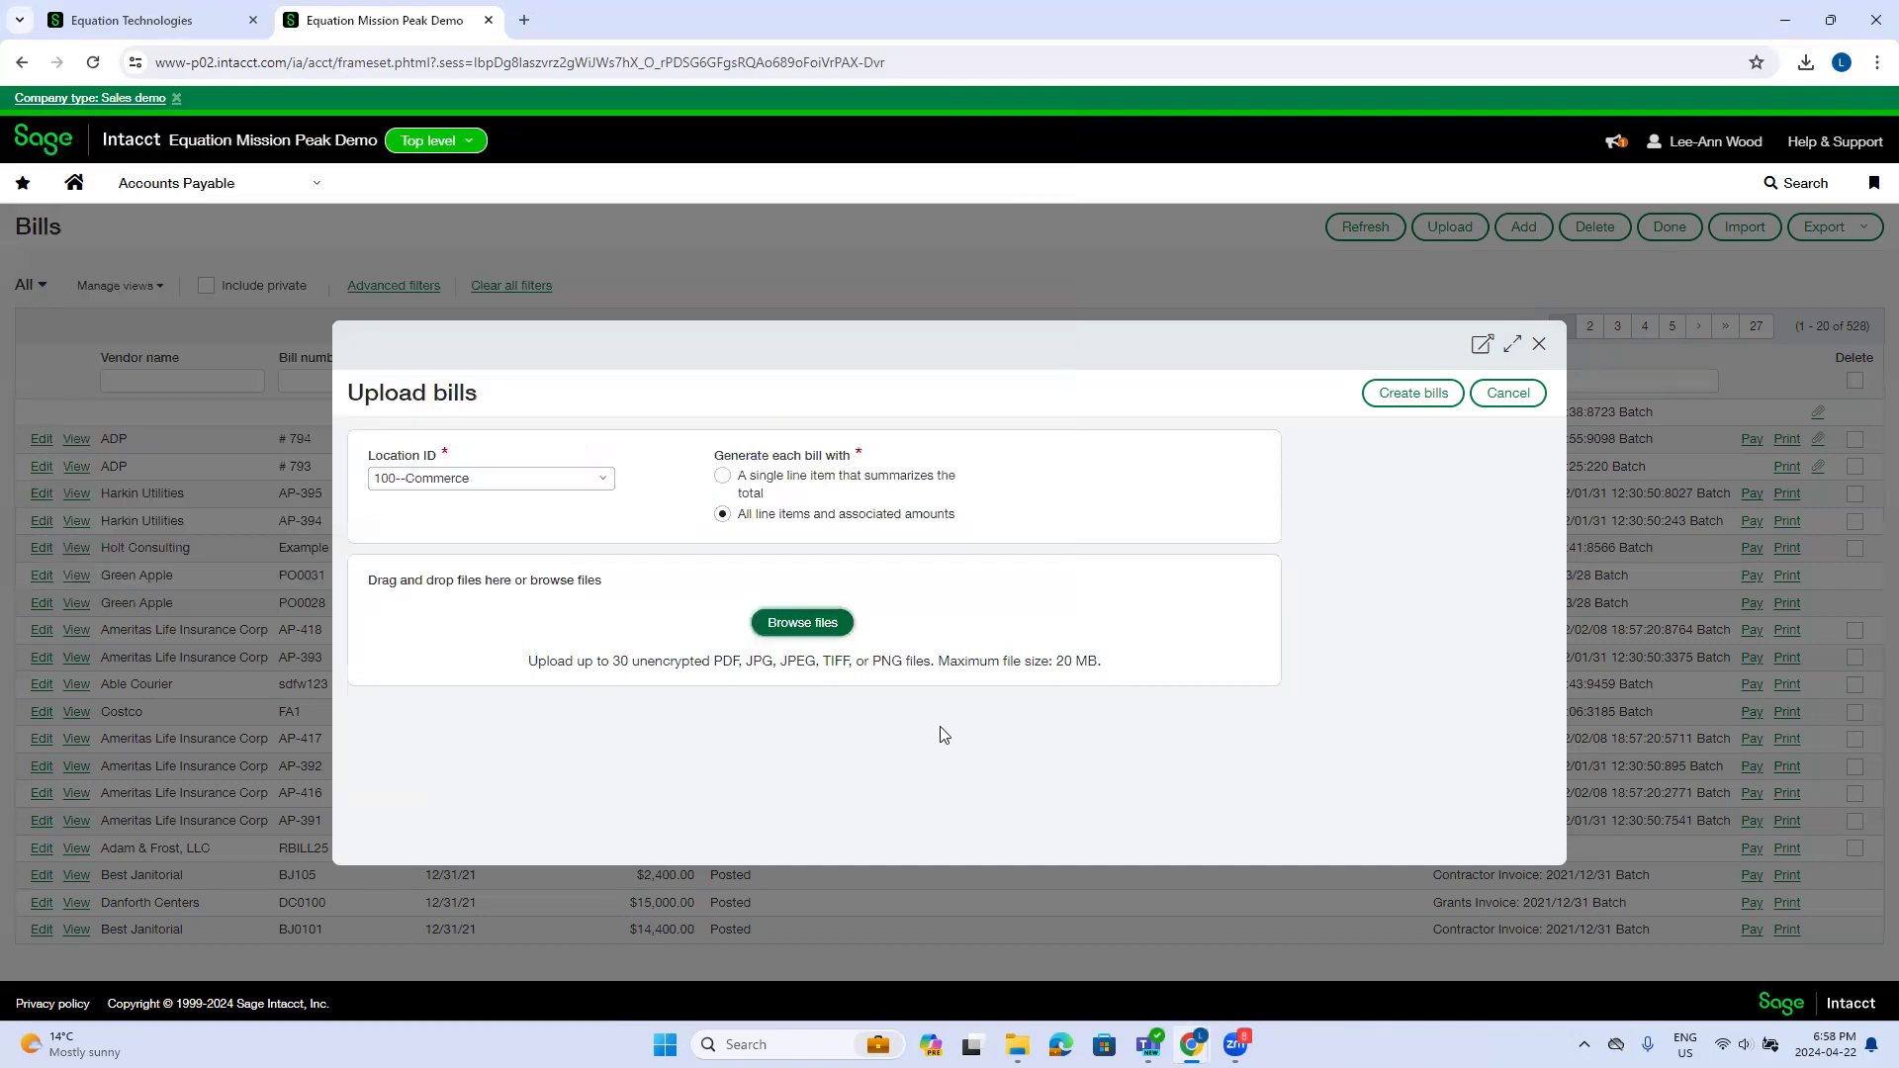
left_click(1373, 398)
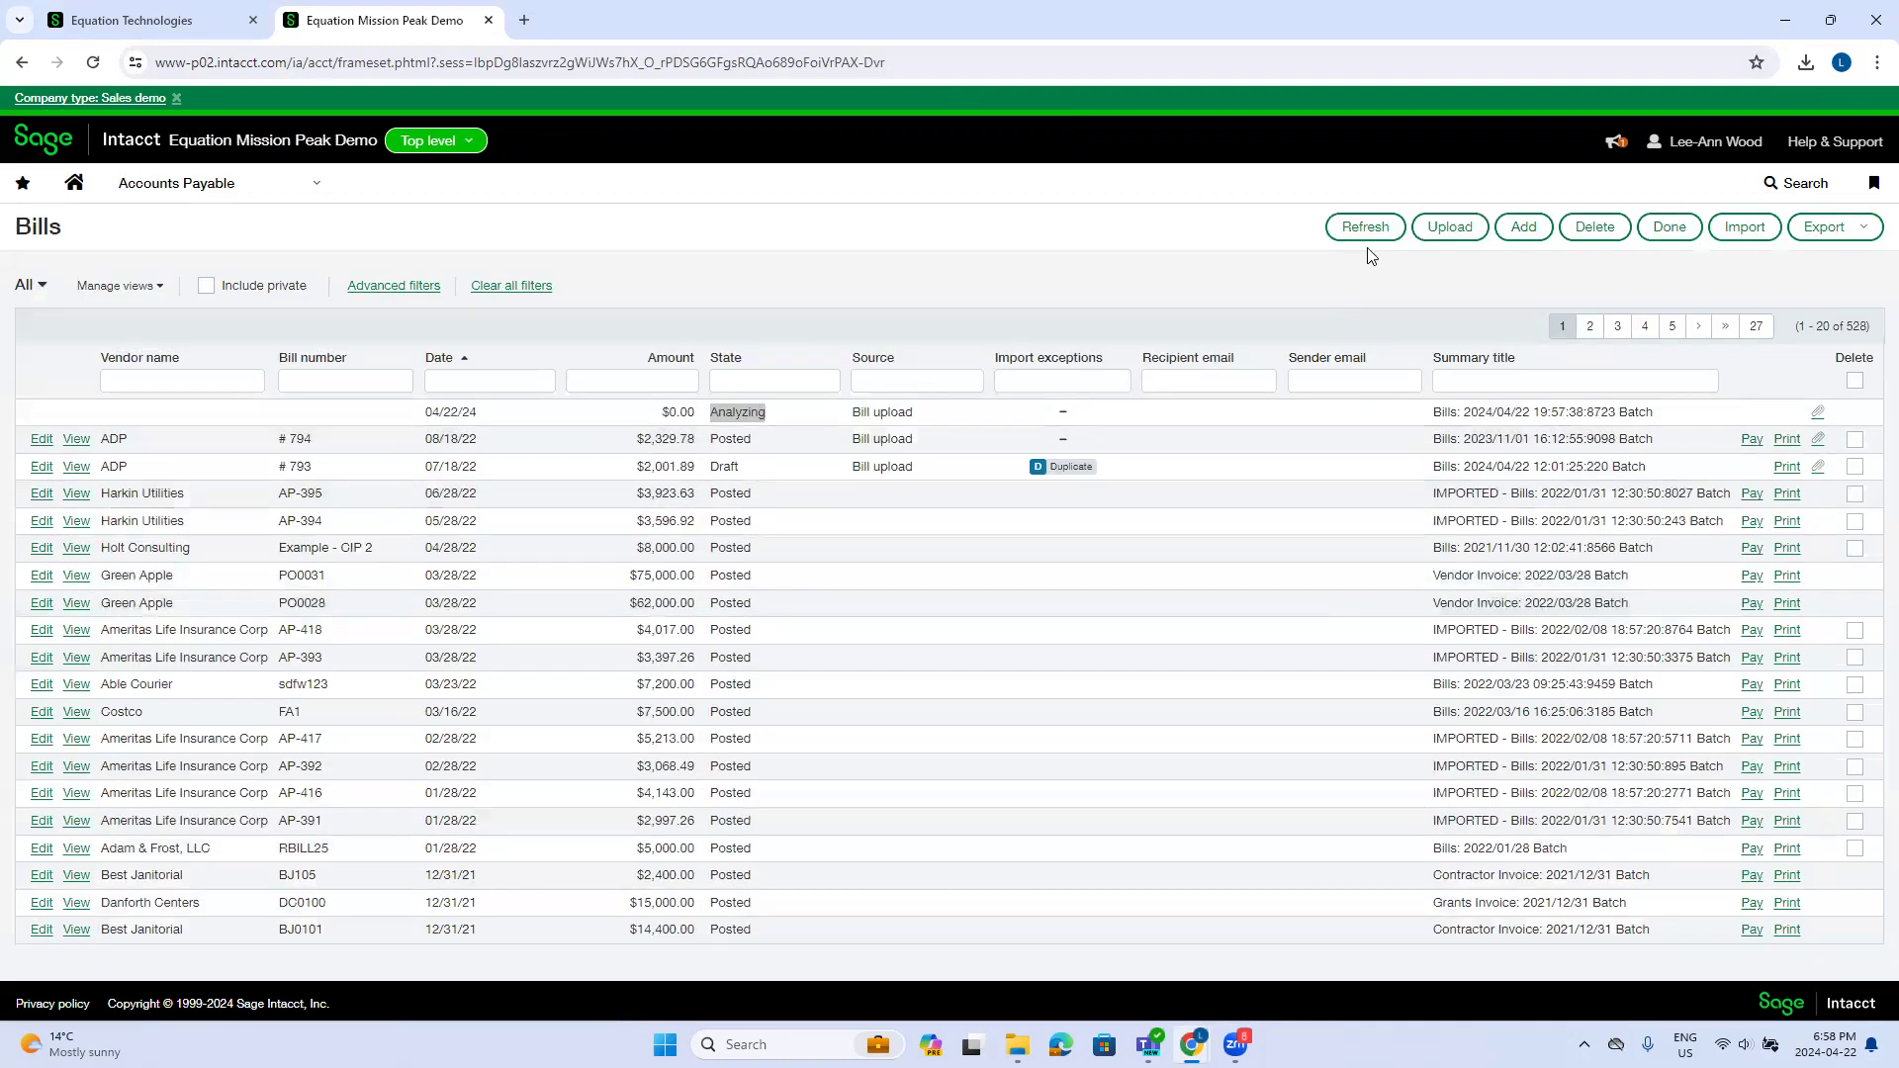
left_click(1365, 230)
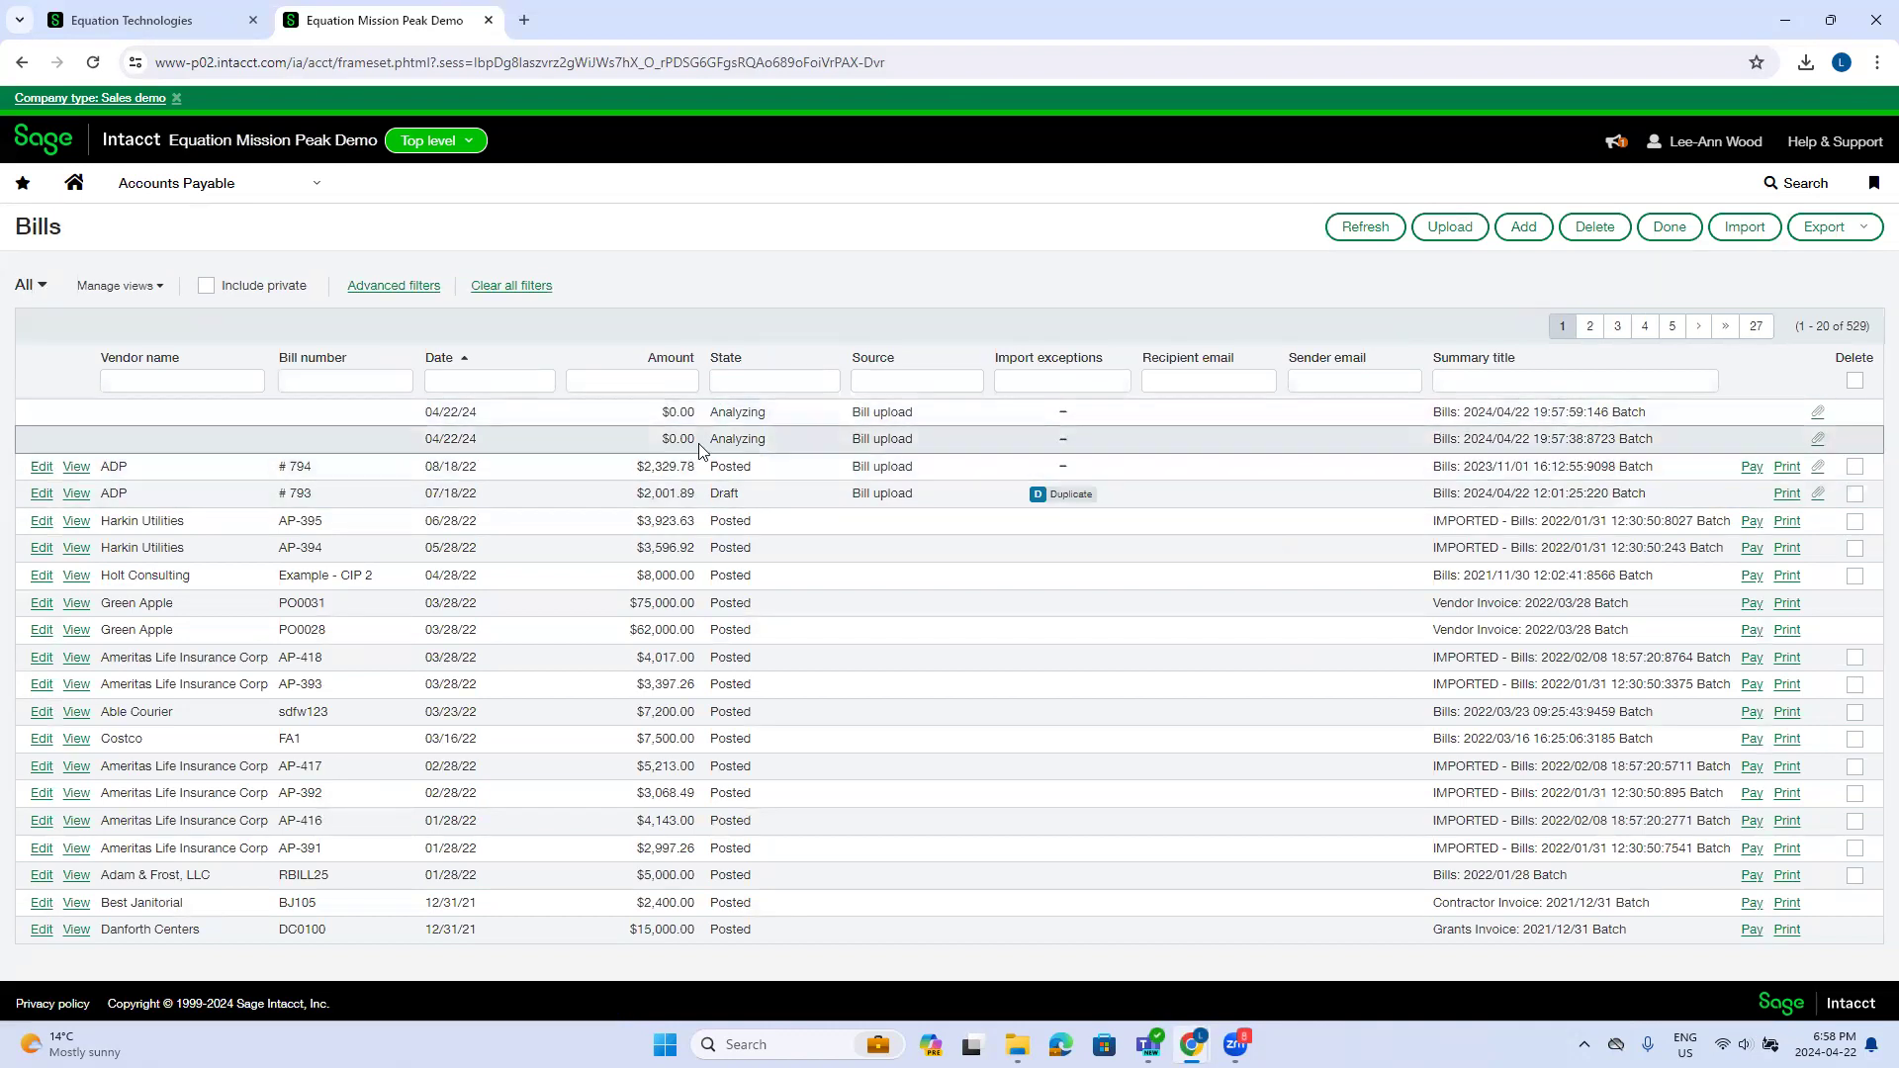
left_click(188, 183)
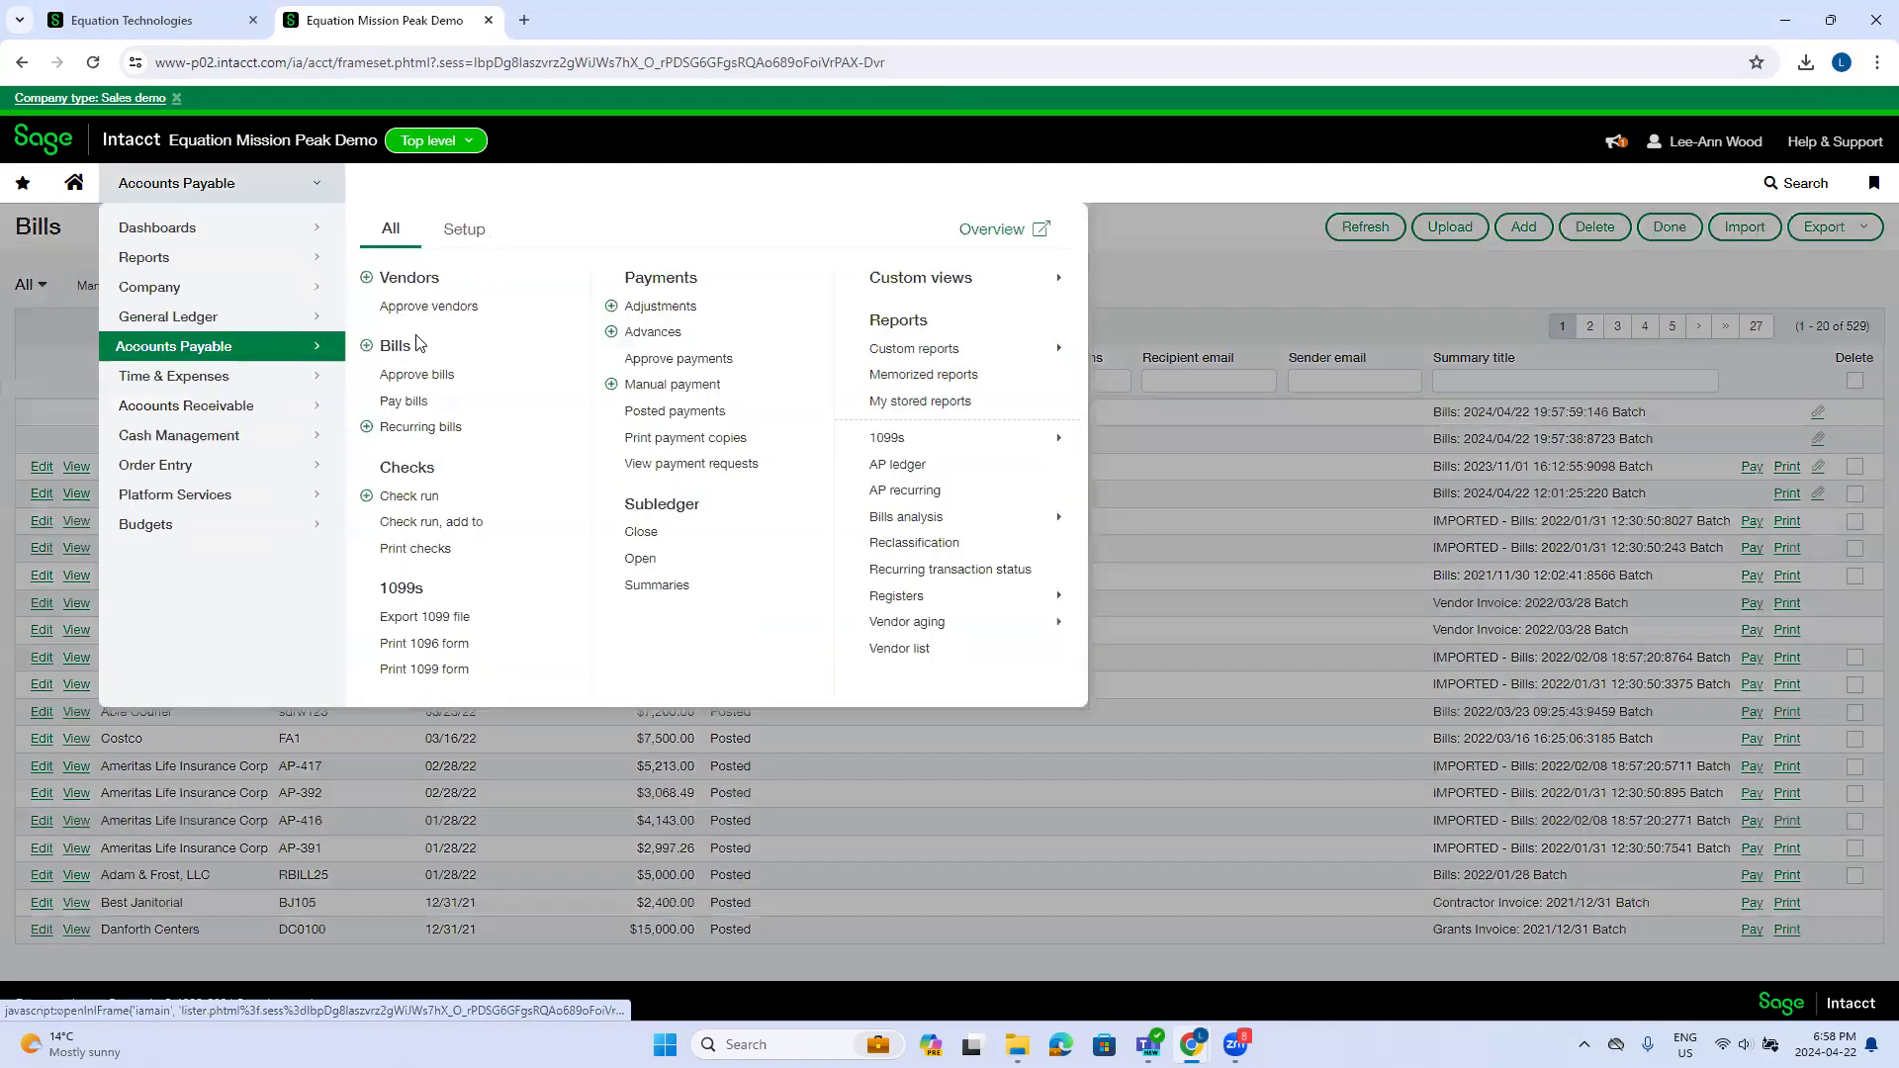
Open Configure Accounts Payable and view the Bill upload settings listing 13 entities.
left_click(485, 237)
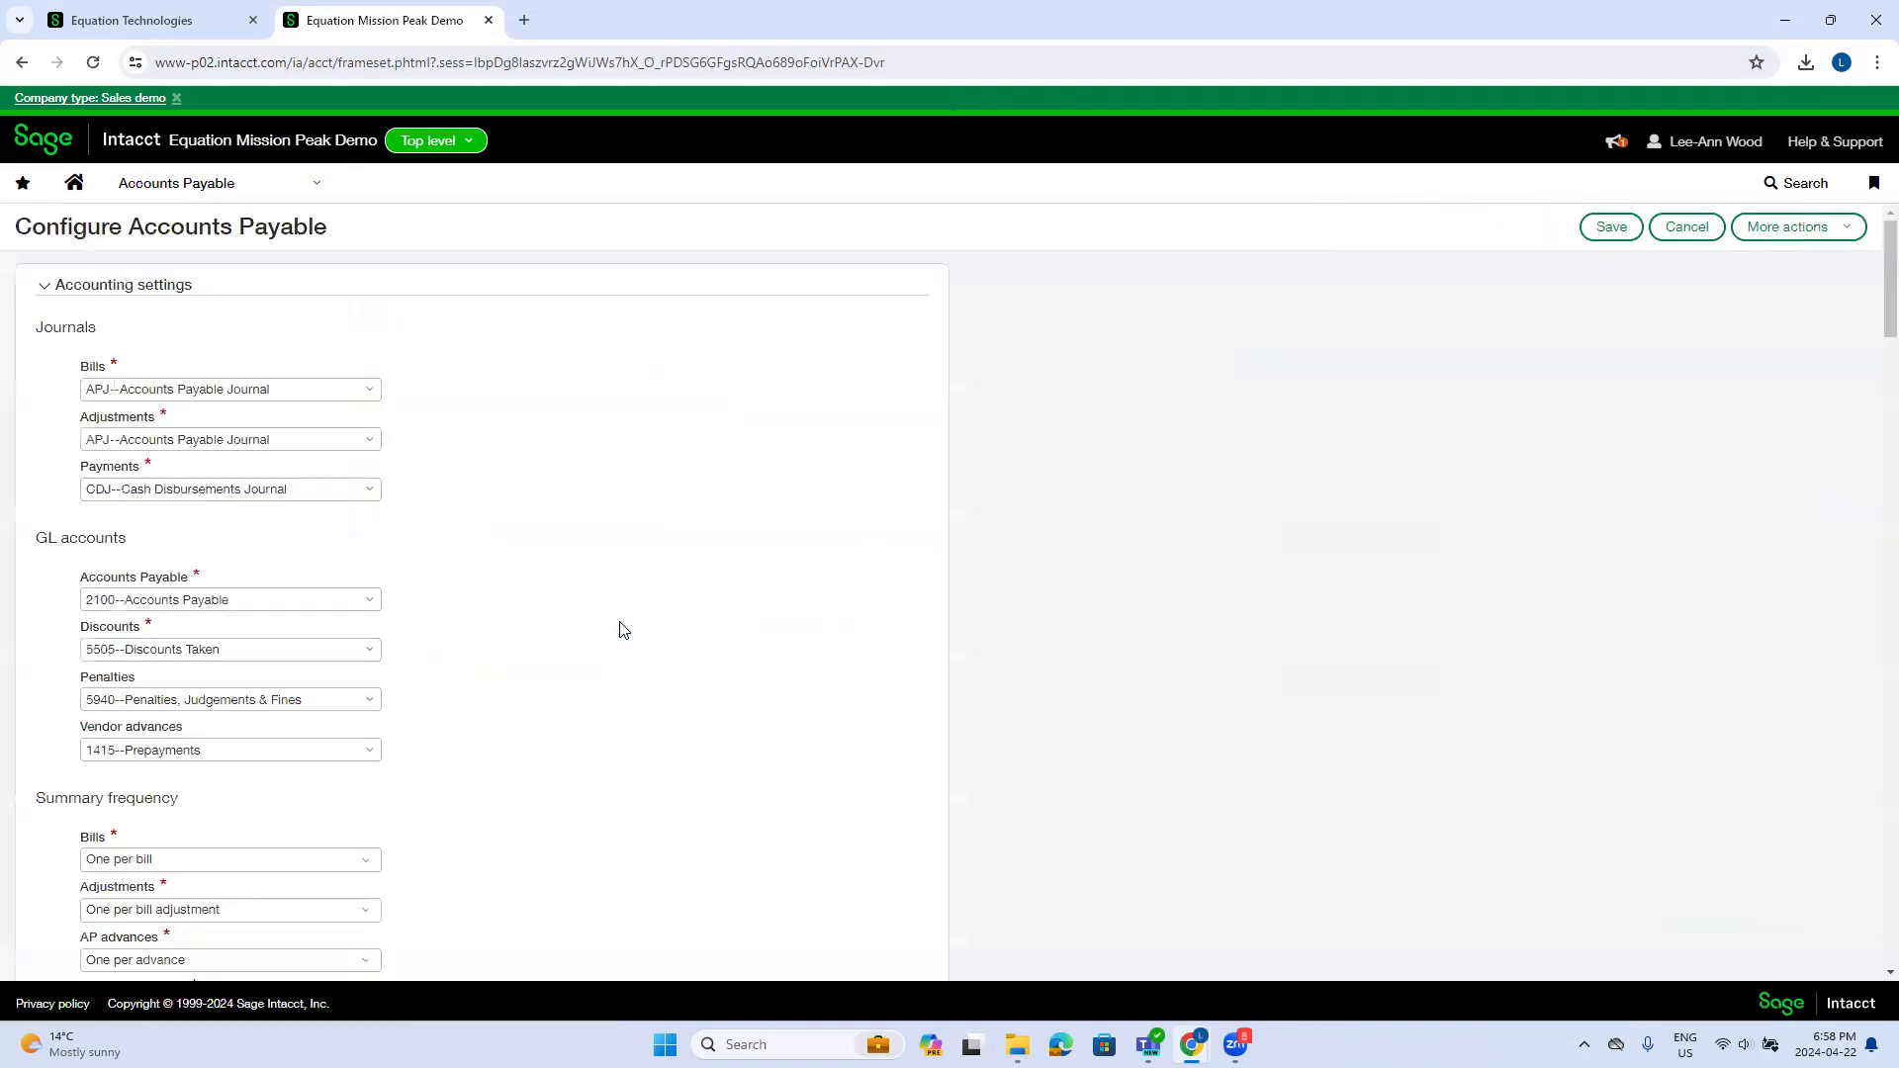
scroll(624, 626, "down", 15)
scroll(623, 623, "down", 6)
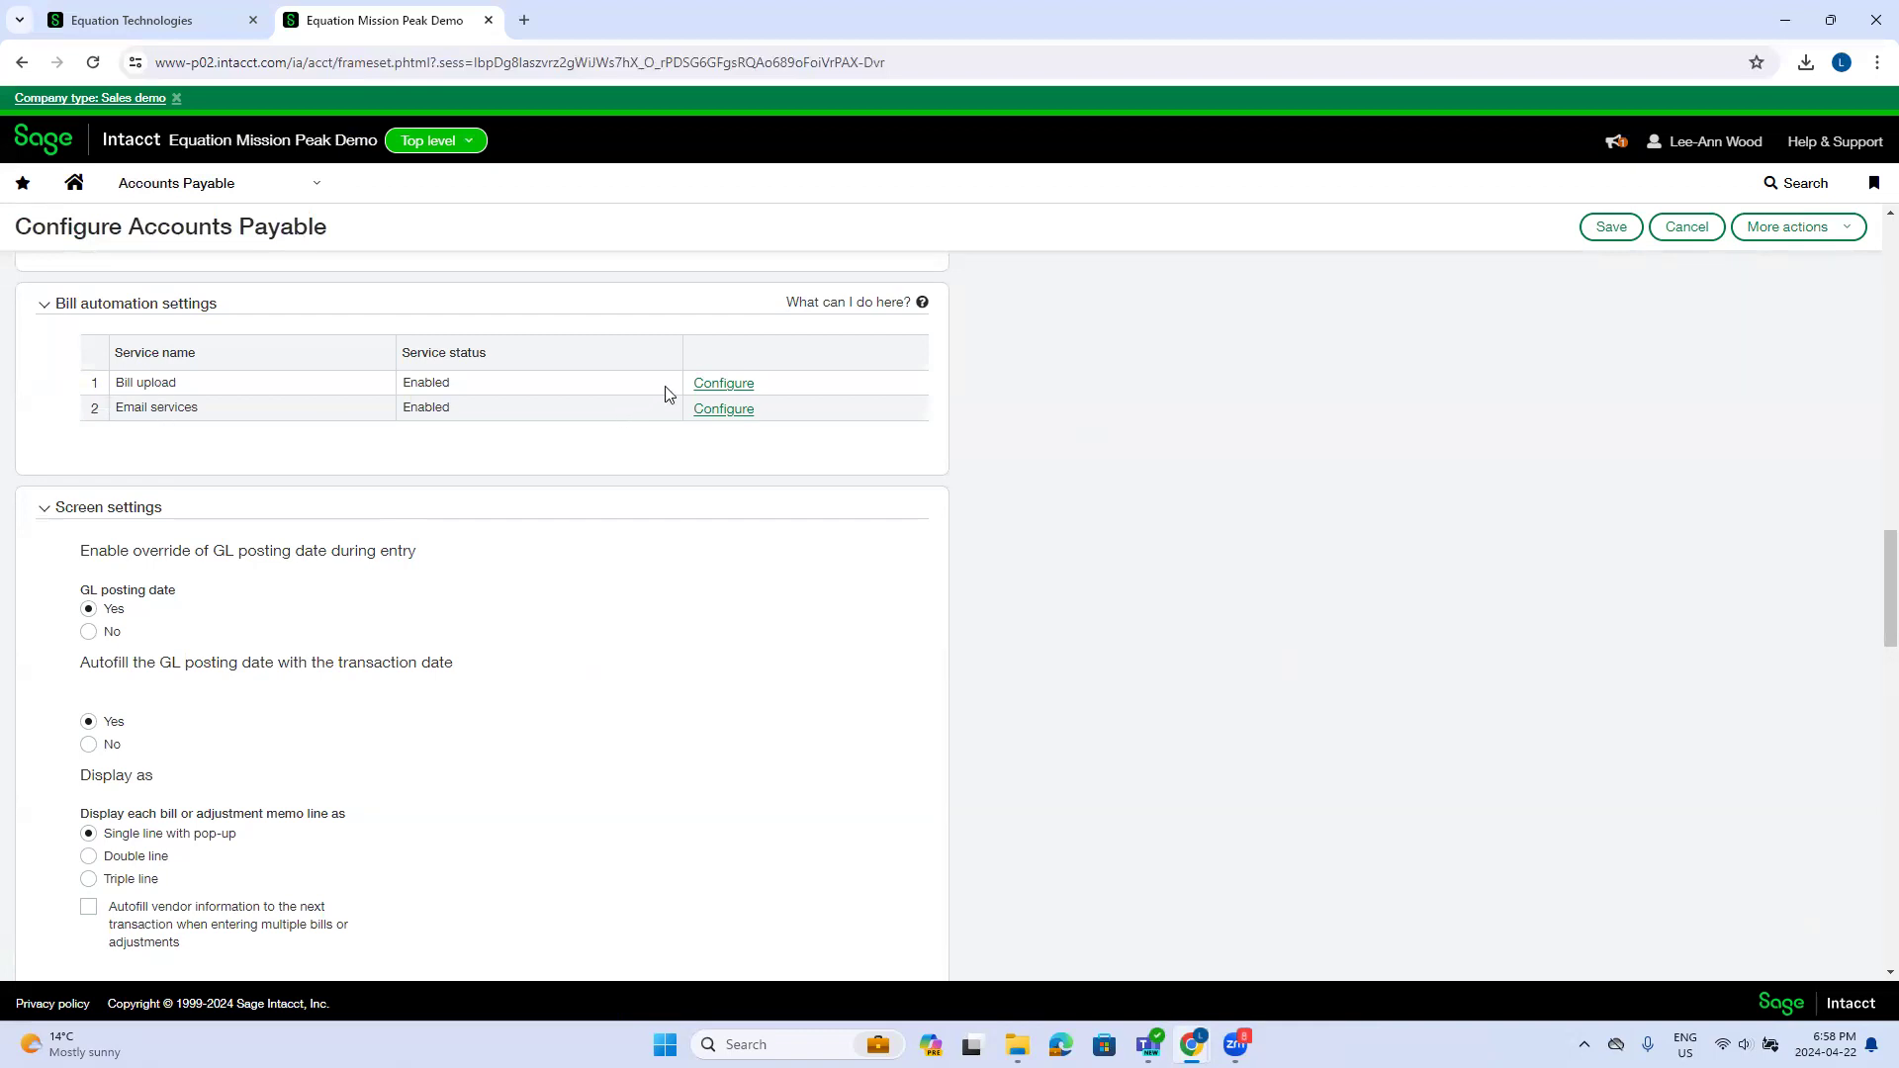
left_click(732, 384)
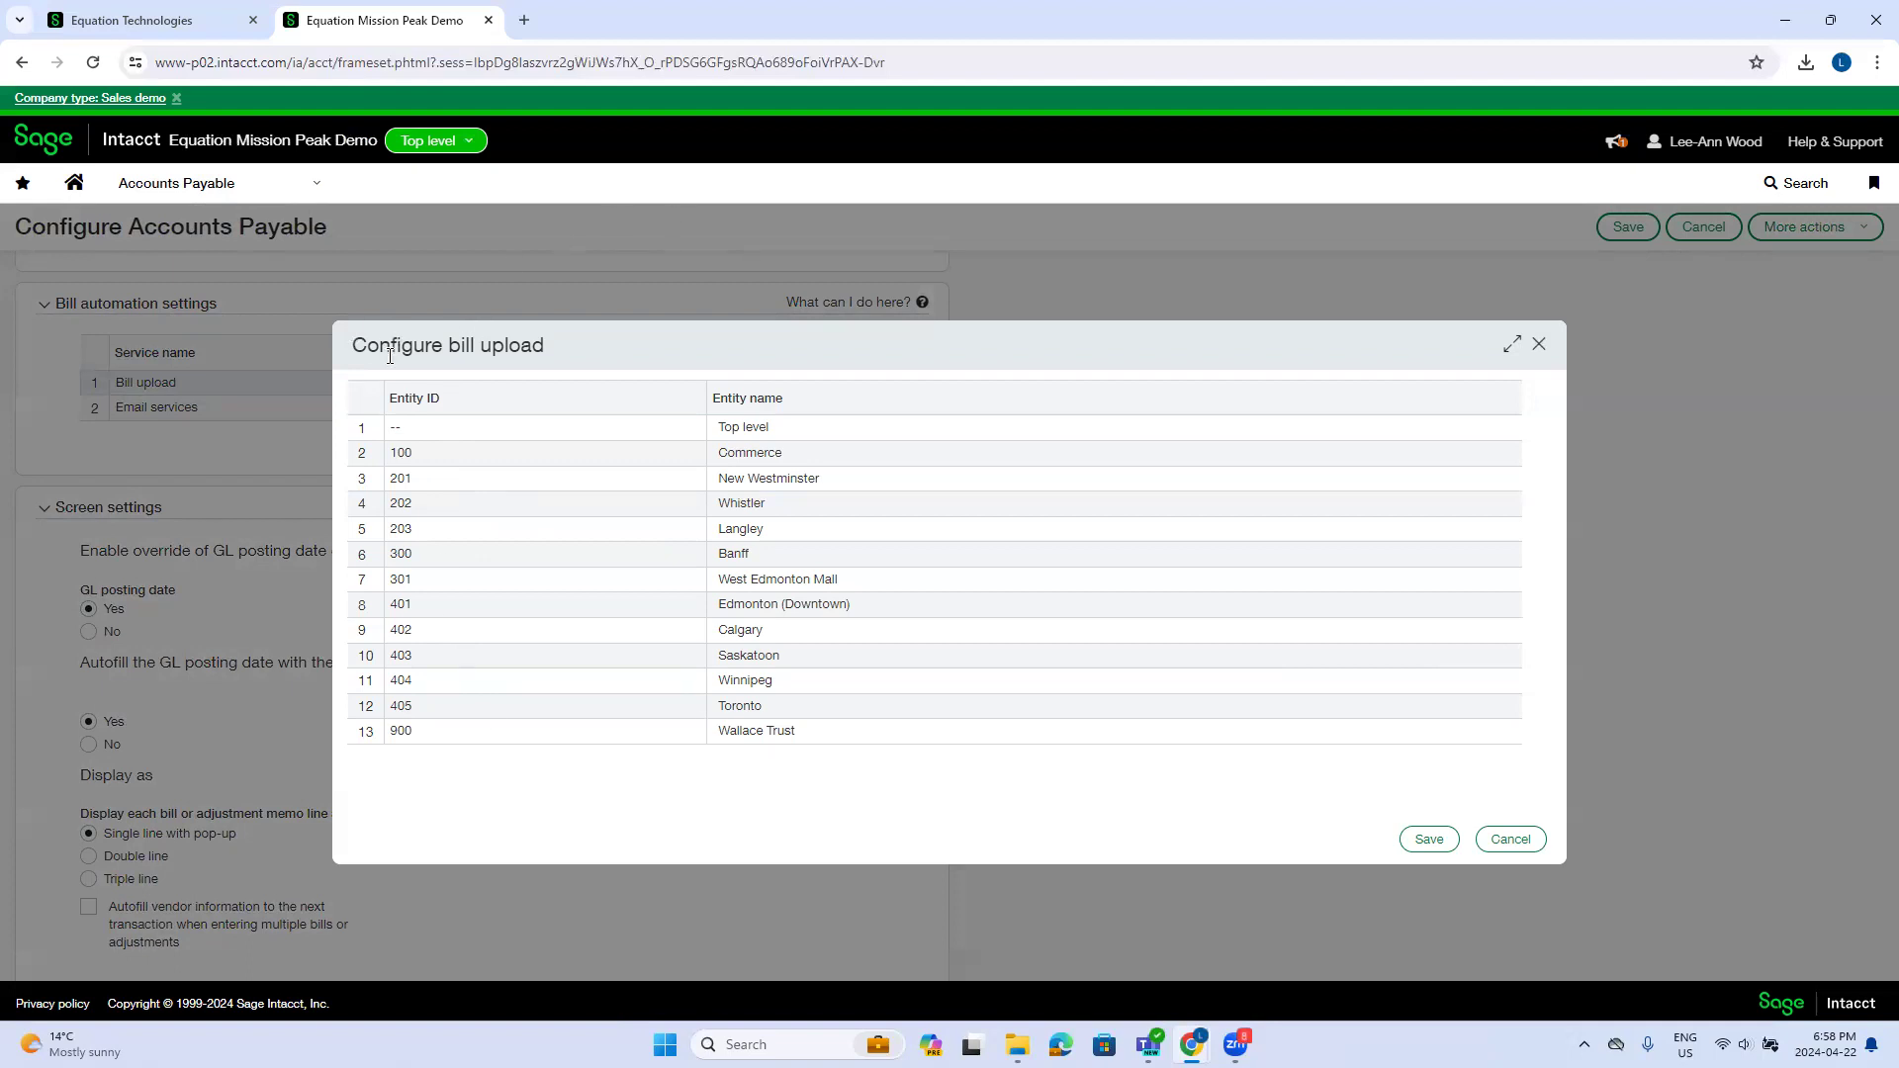
Close bill upload settings and open email services, noting the single line item bill setting.
left_click(1509, 840)
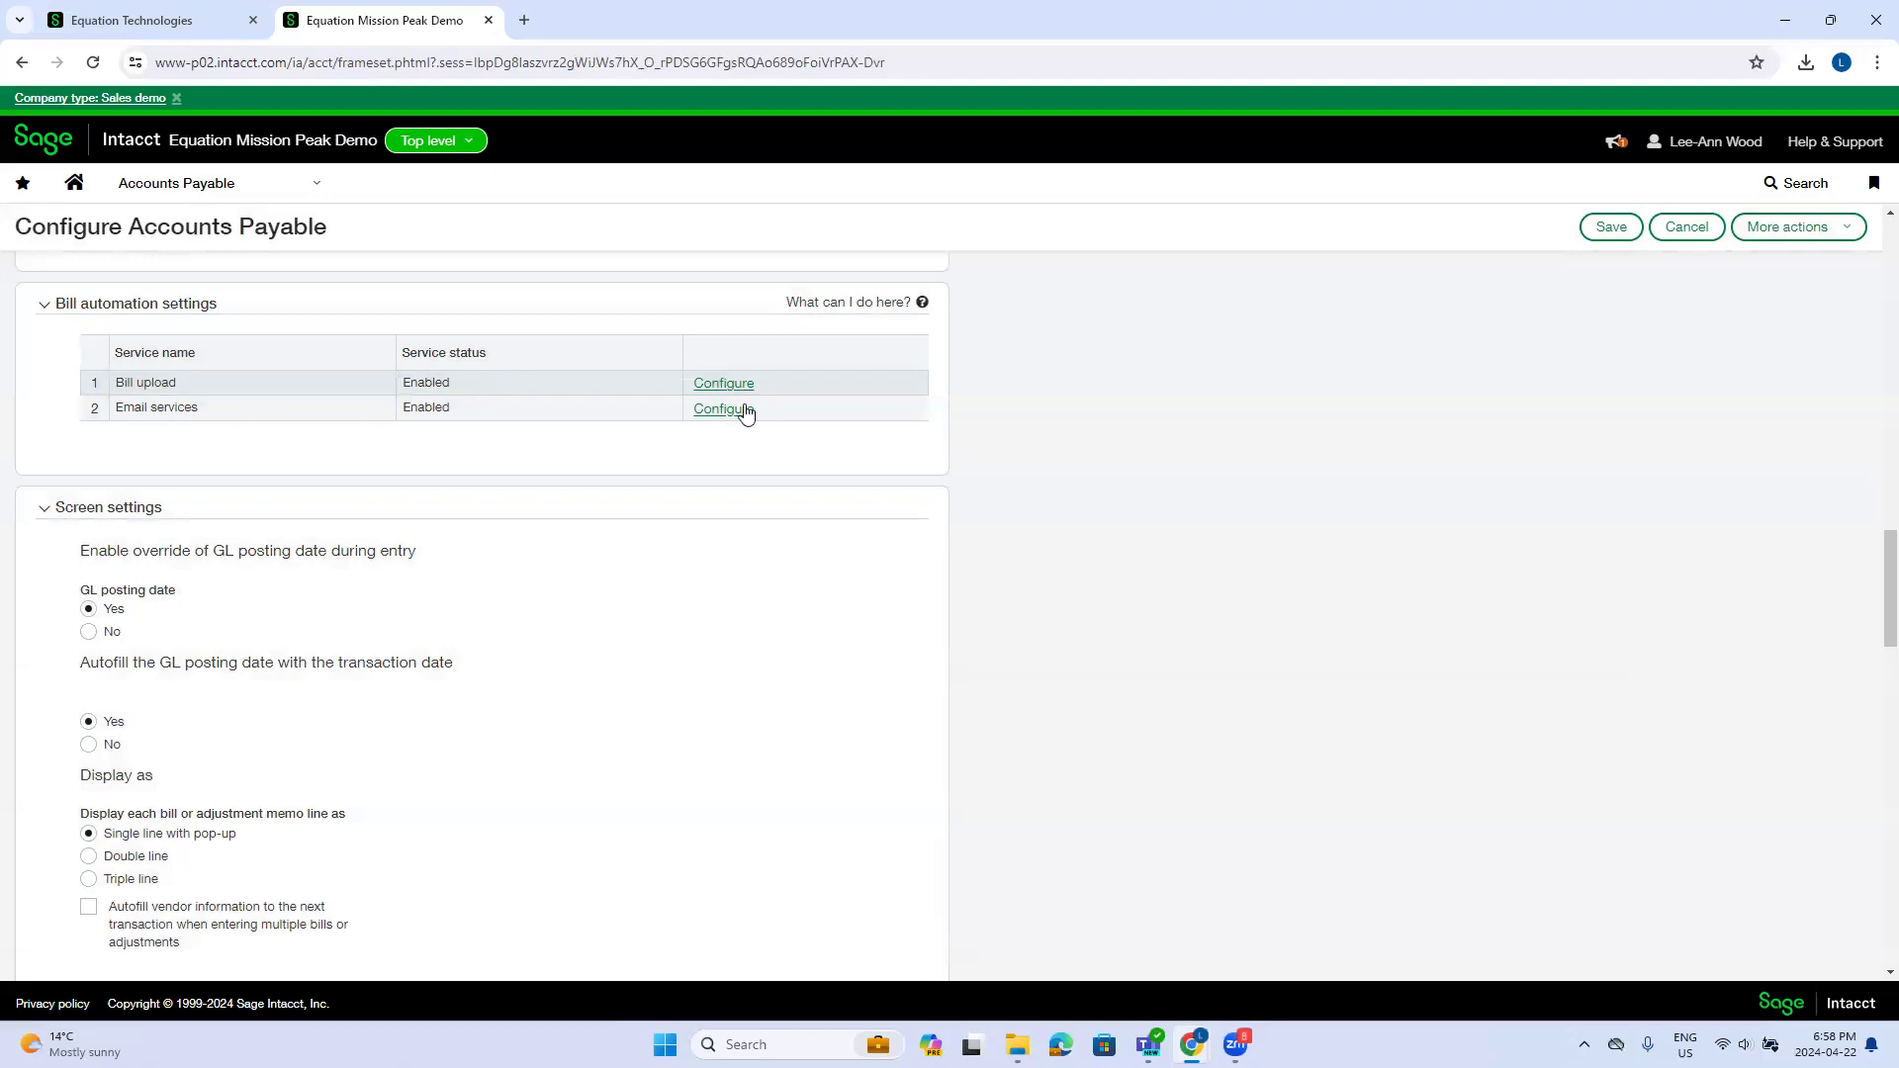
left_click(740, 410)
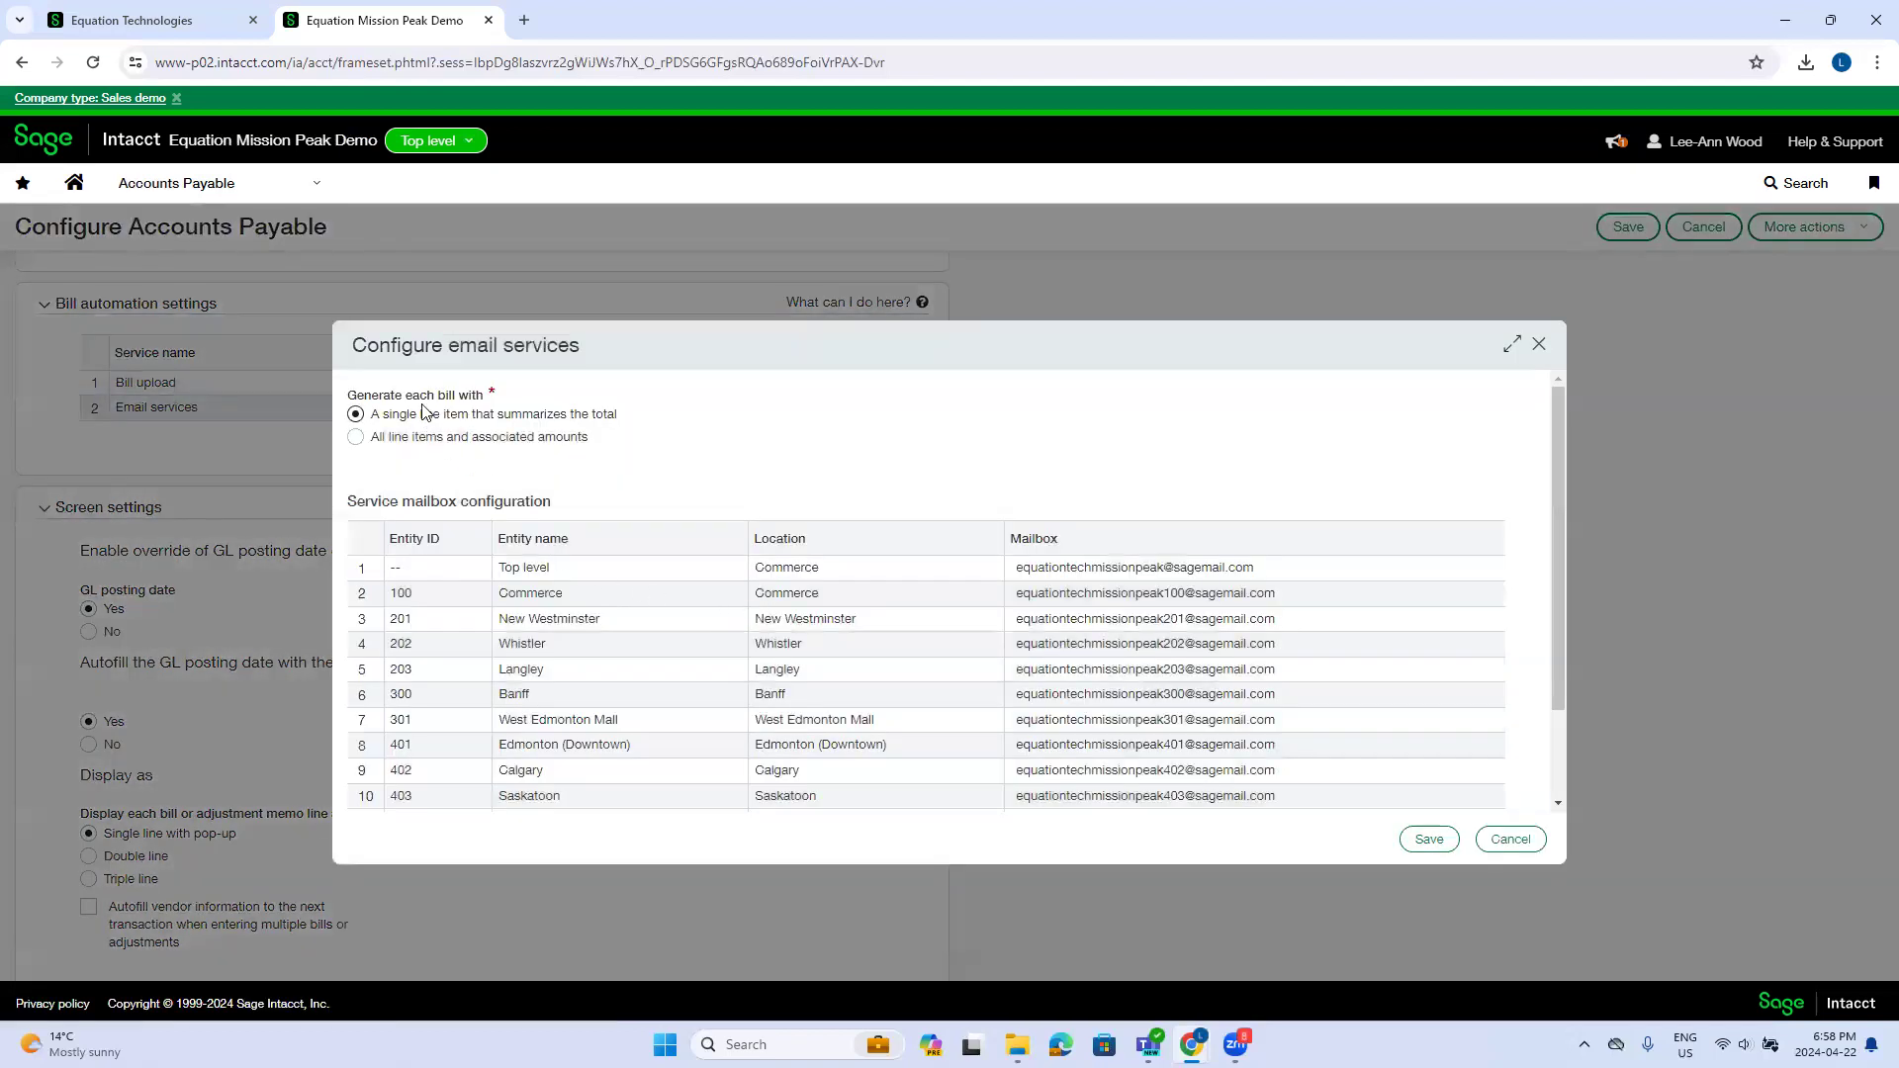
left_click_drag(351, 399, 500, 404)
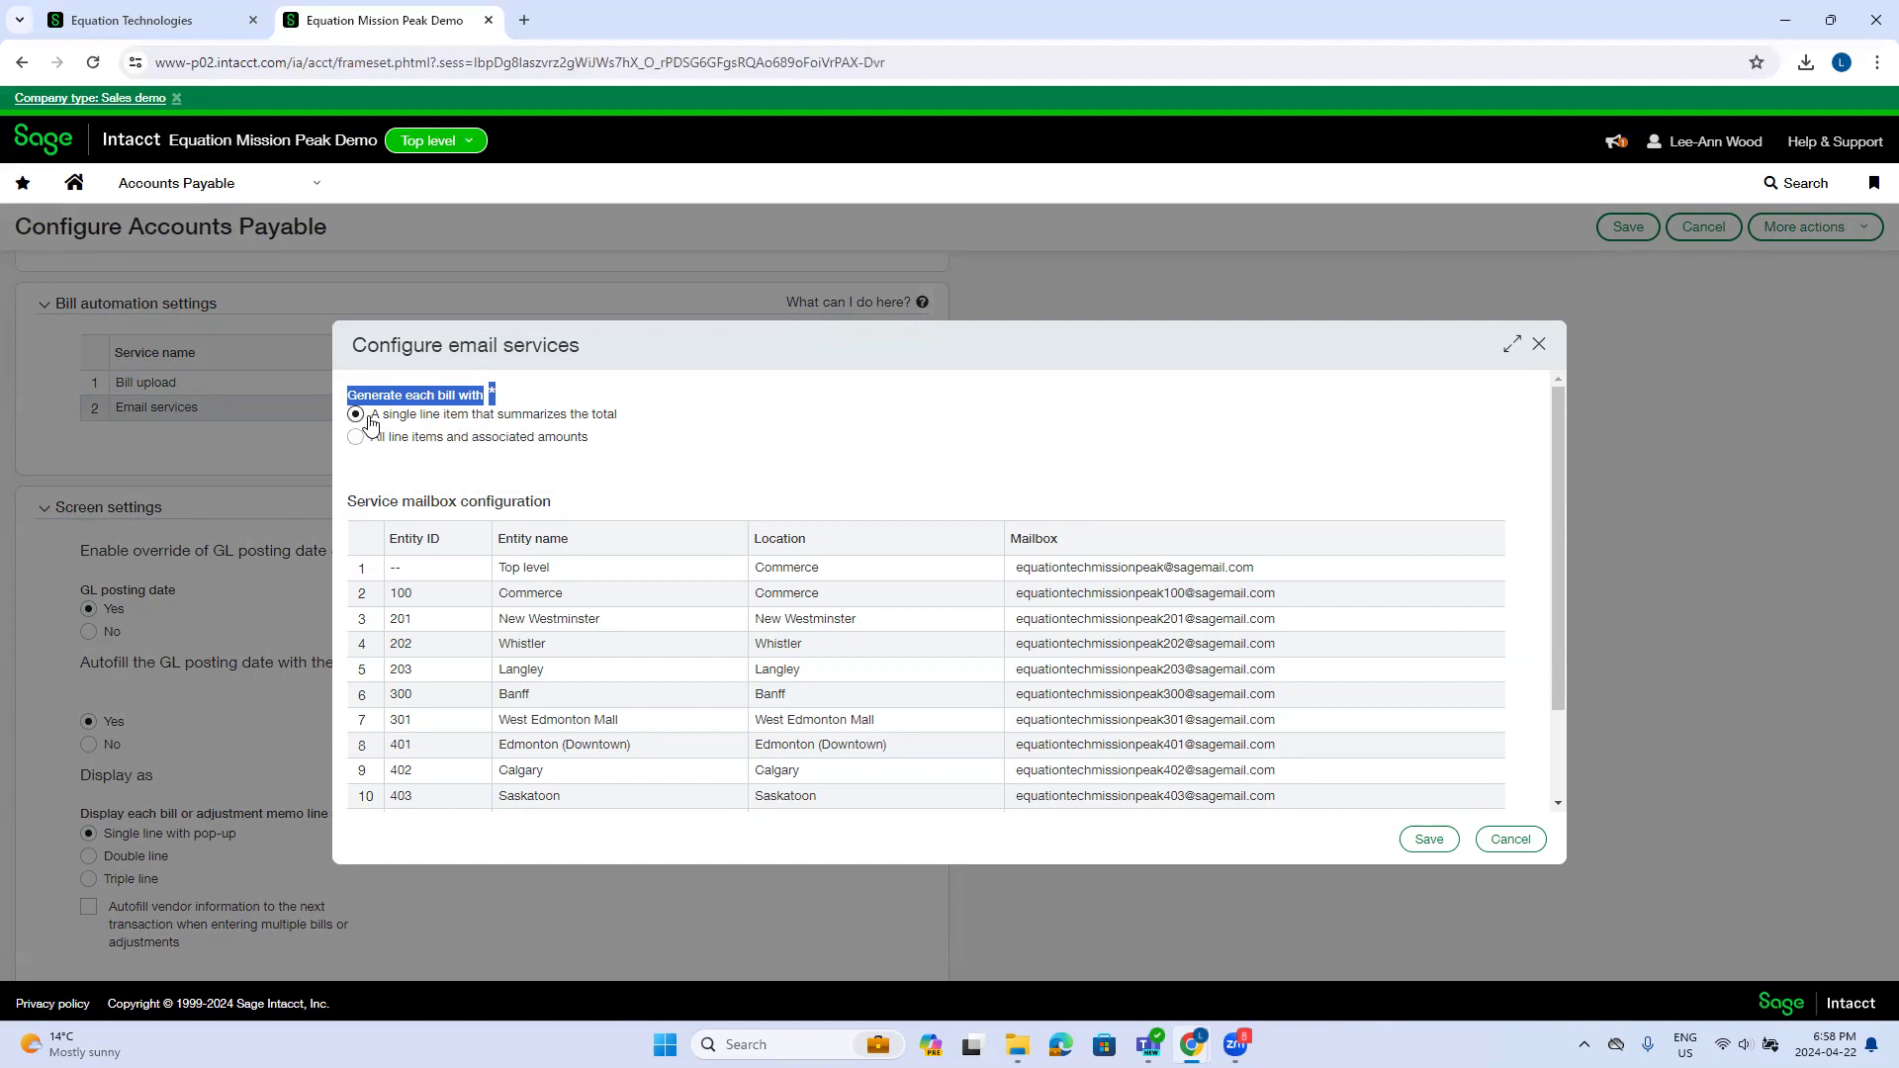
left_click_drag(372, 415, 627, 423)
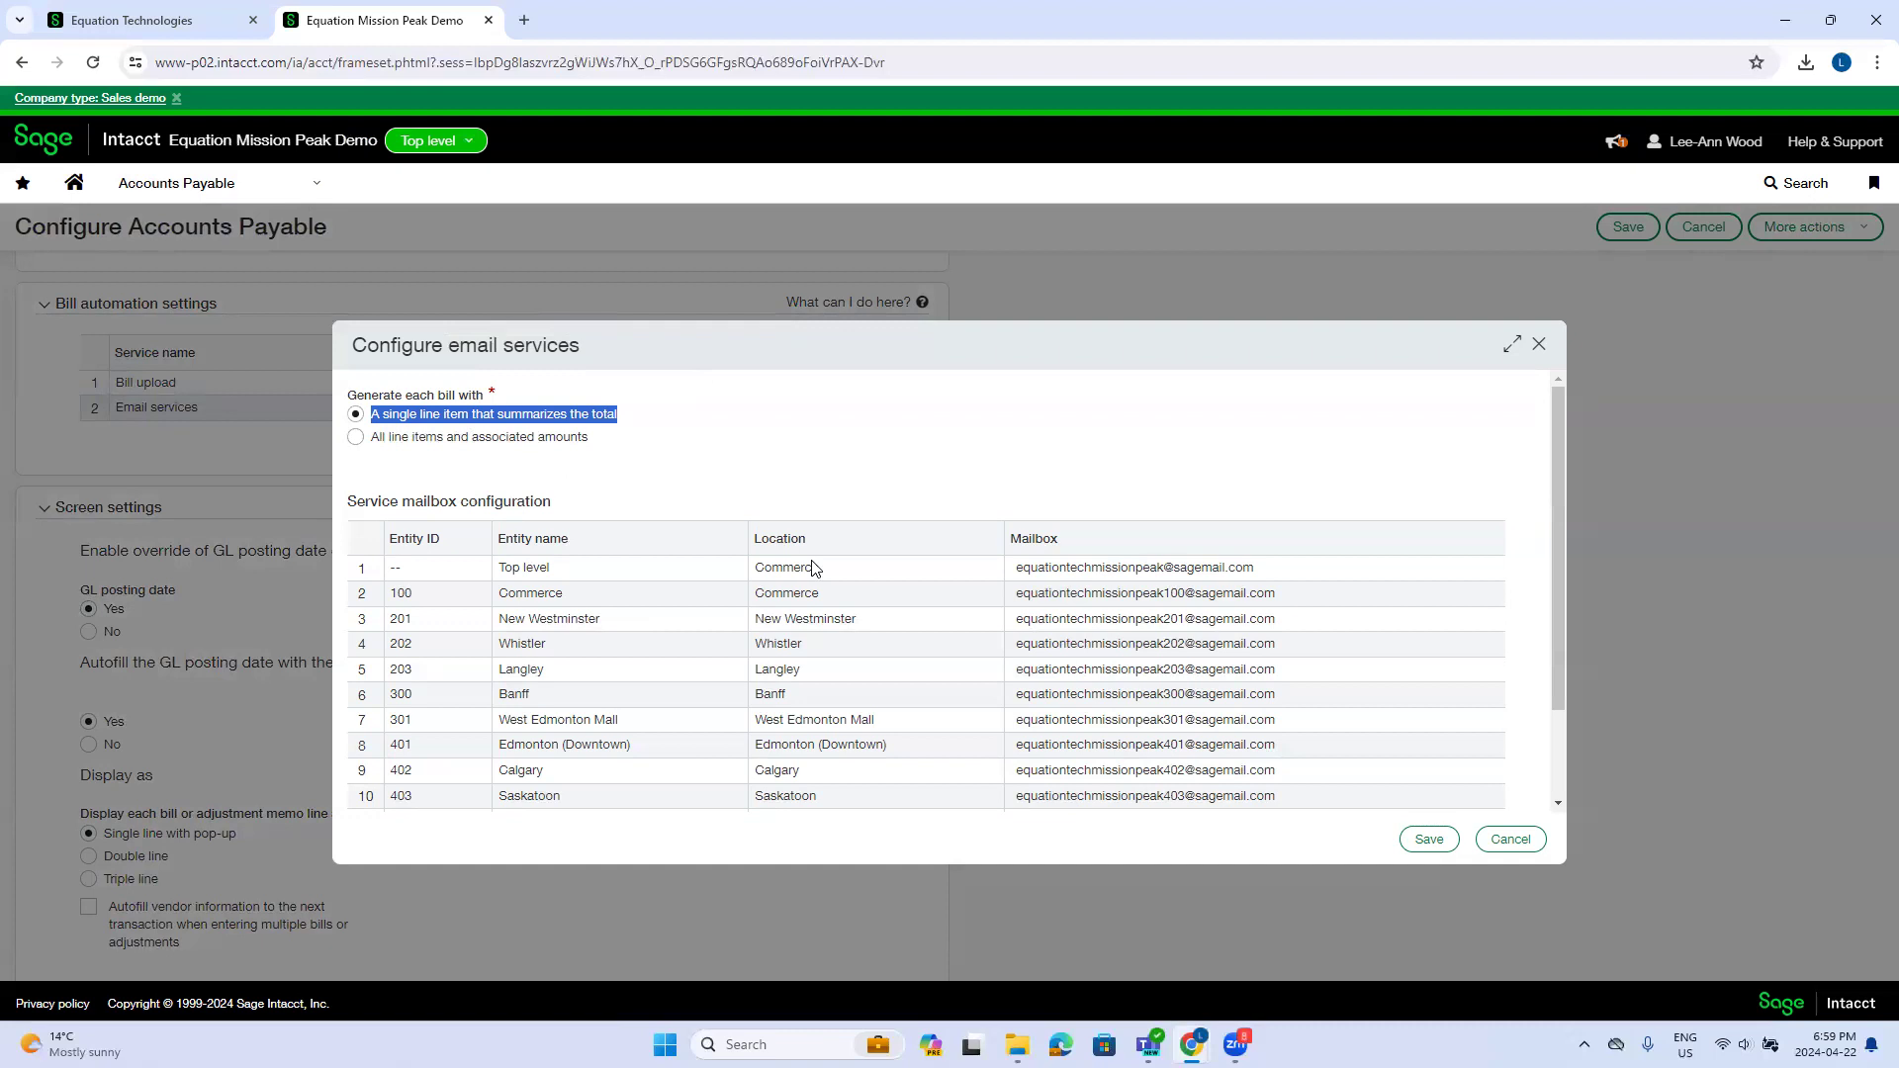
Check the service mailbox names for the top-level and Commerce entities, then cancel.
scroll(831, 606, "down", 1)
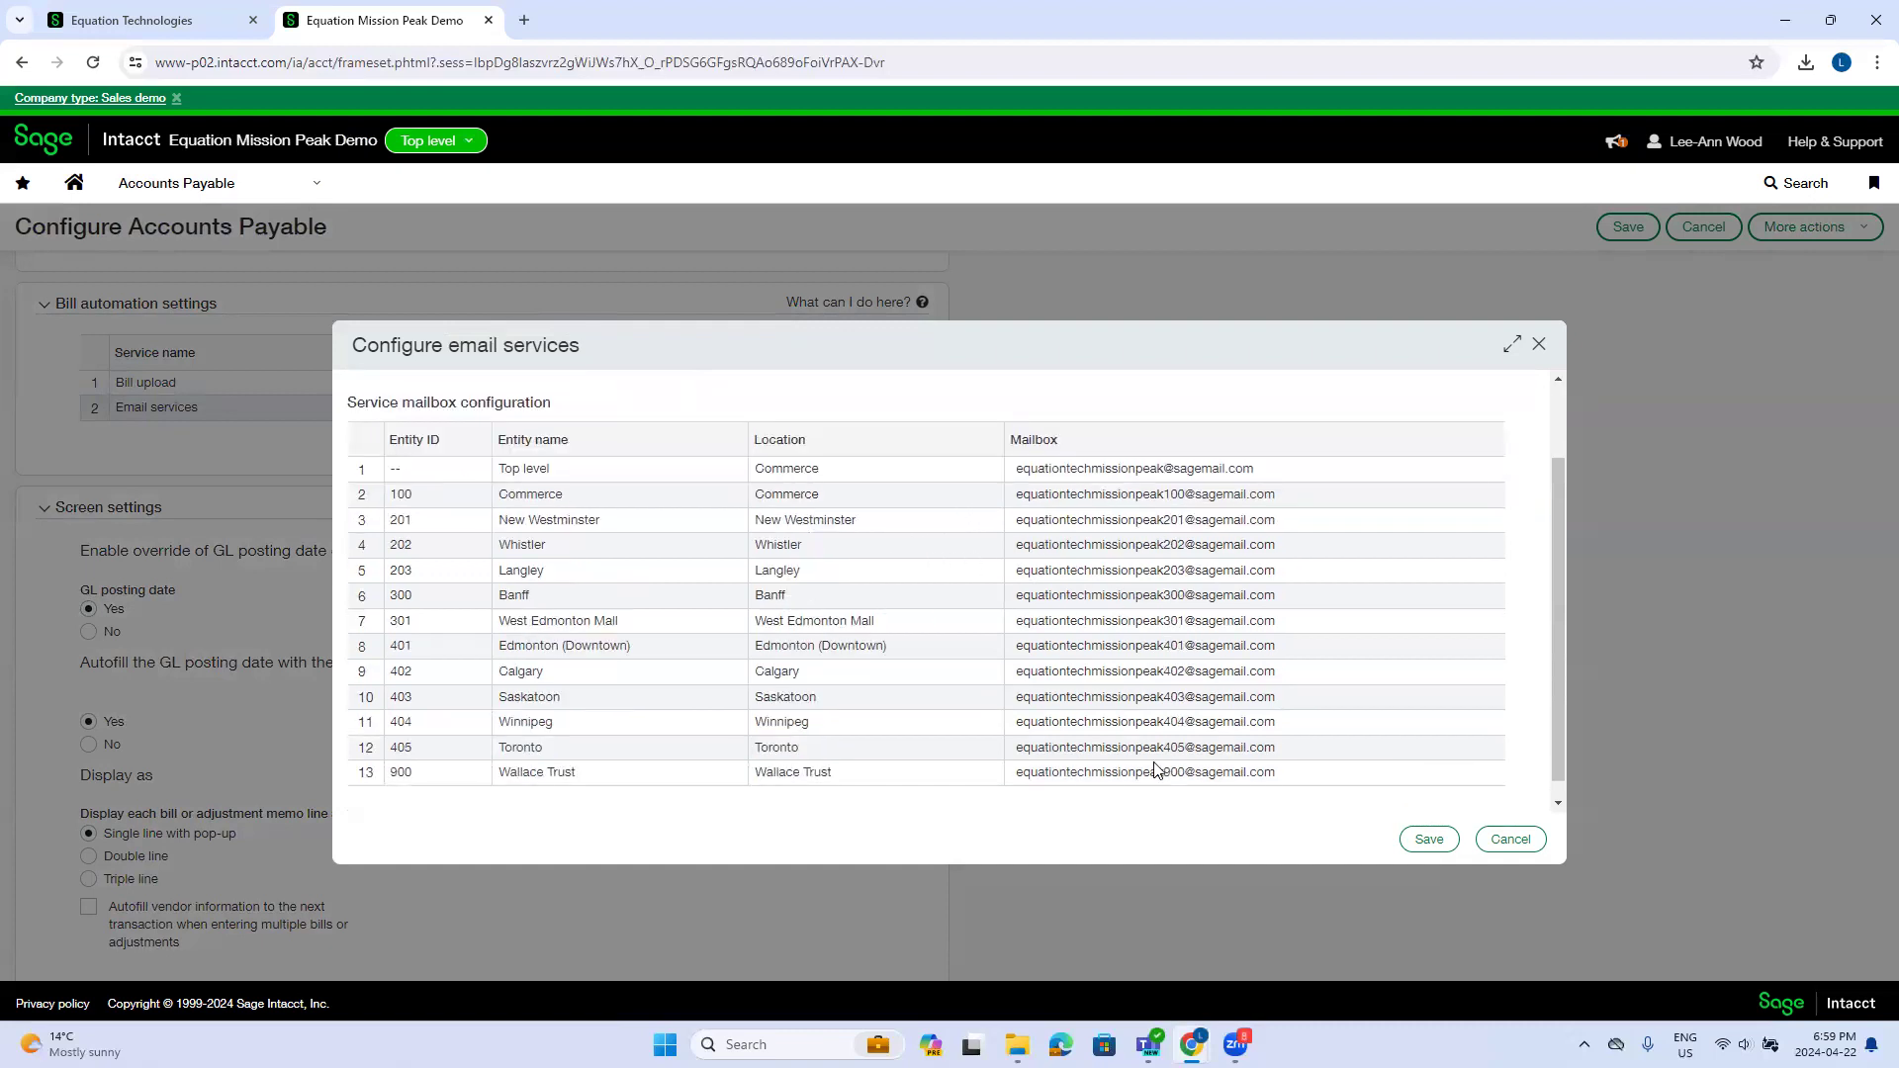
scroll(1154, 772, "up", 1)
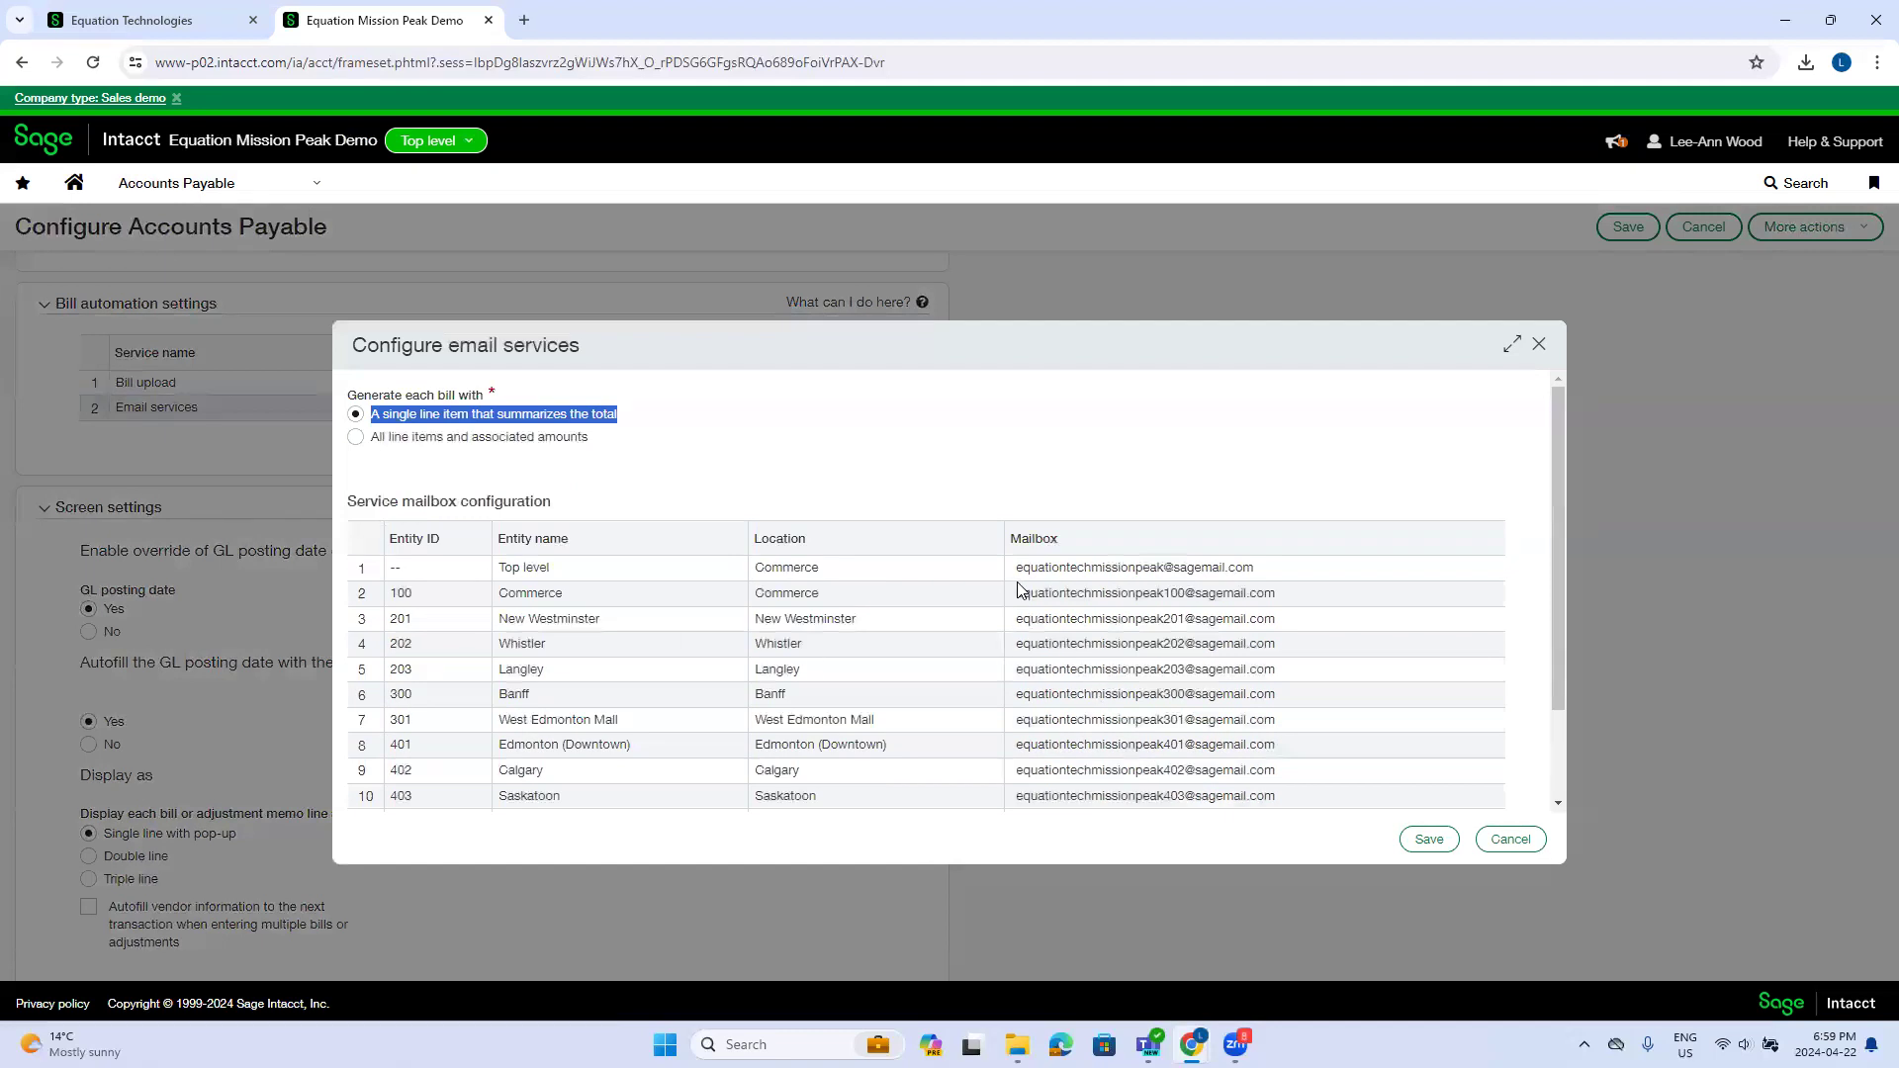
left_click(1070, 569)
double_click(1070, 568)
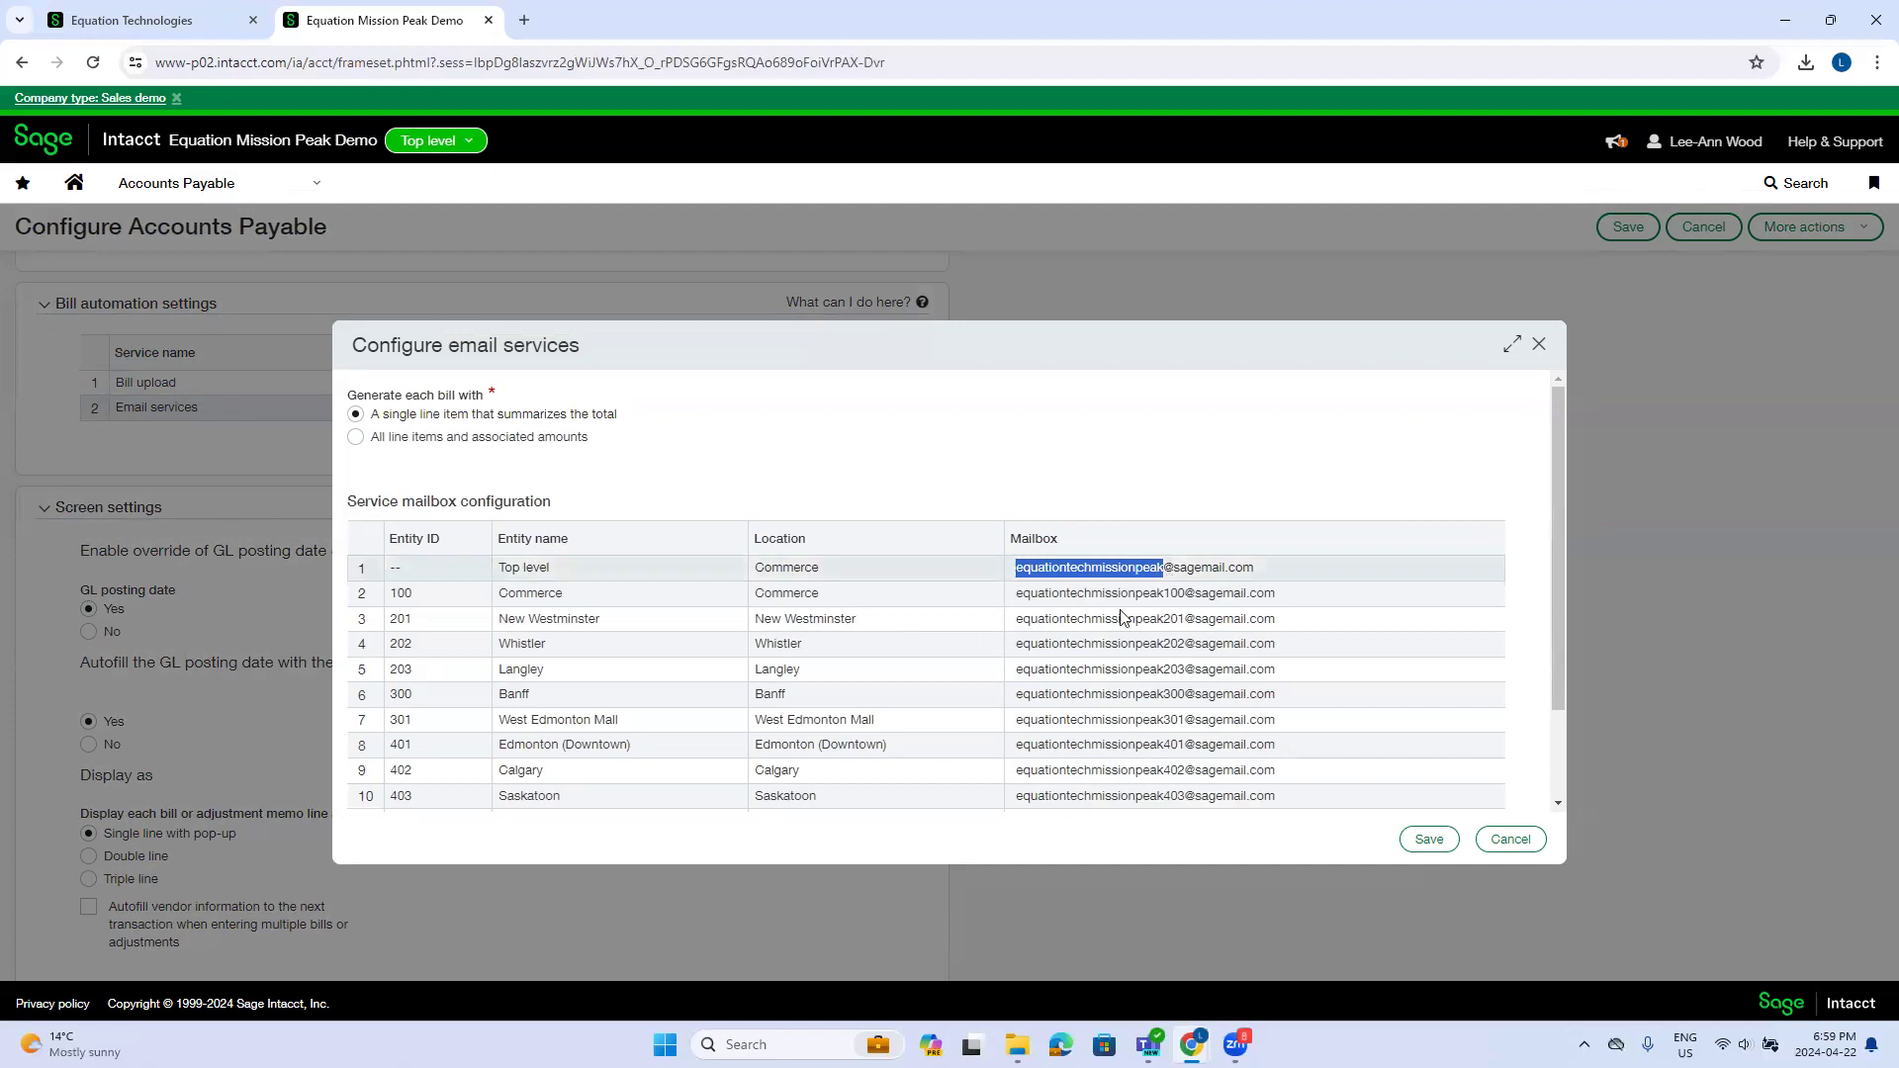
left_click_drag(1186, 594, 1014, 603)
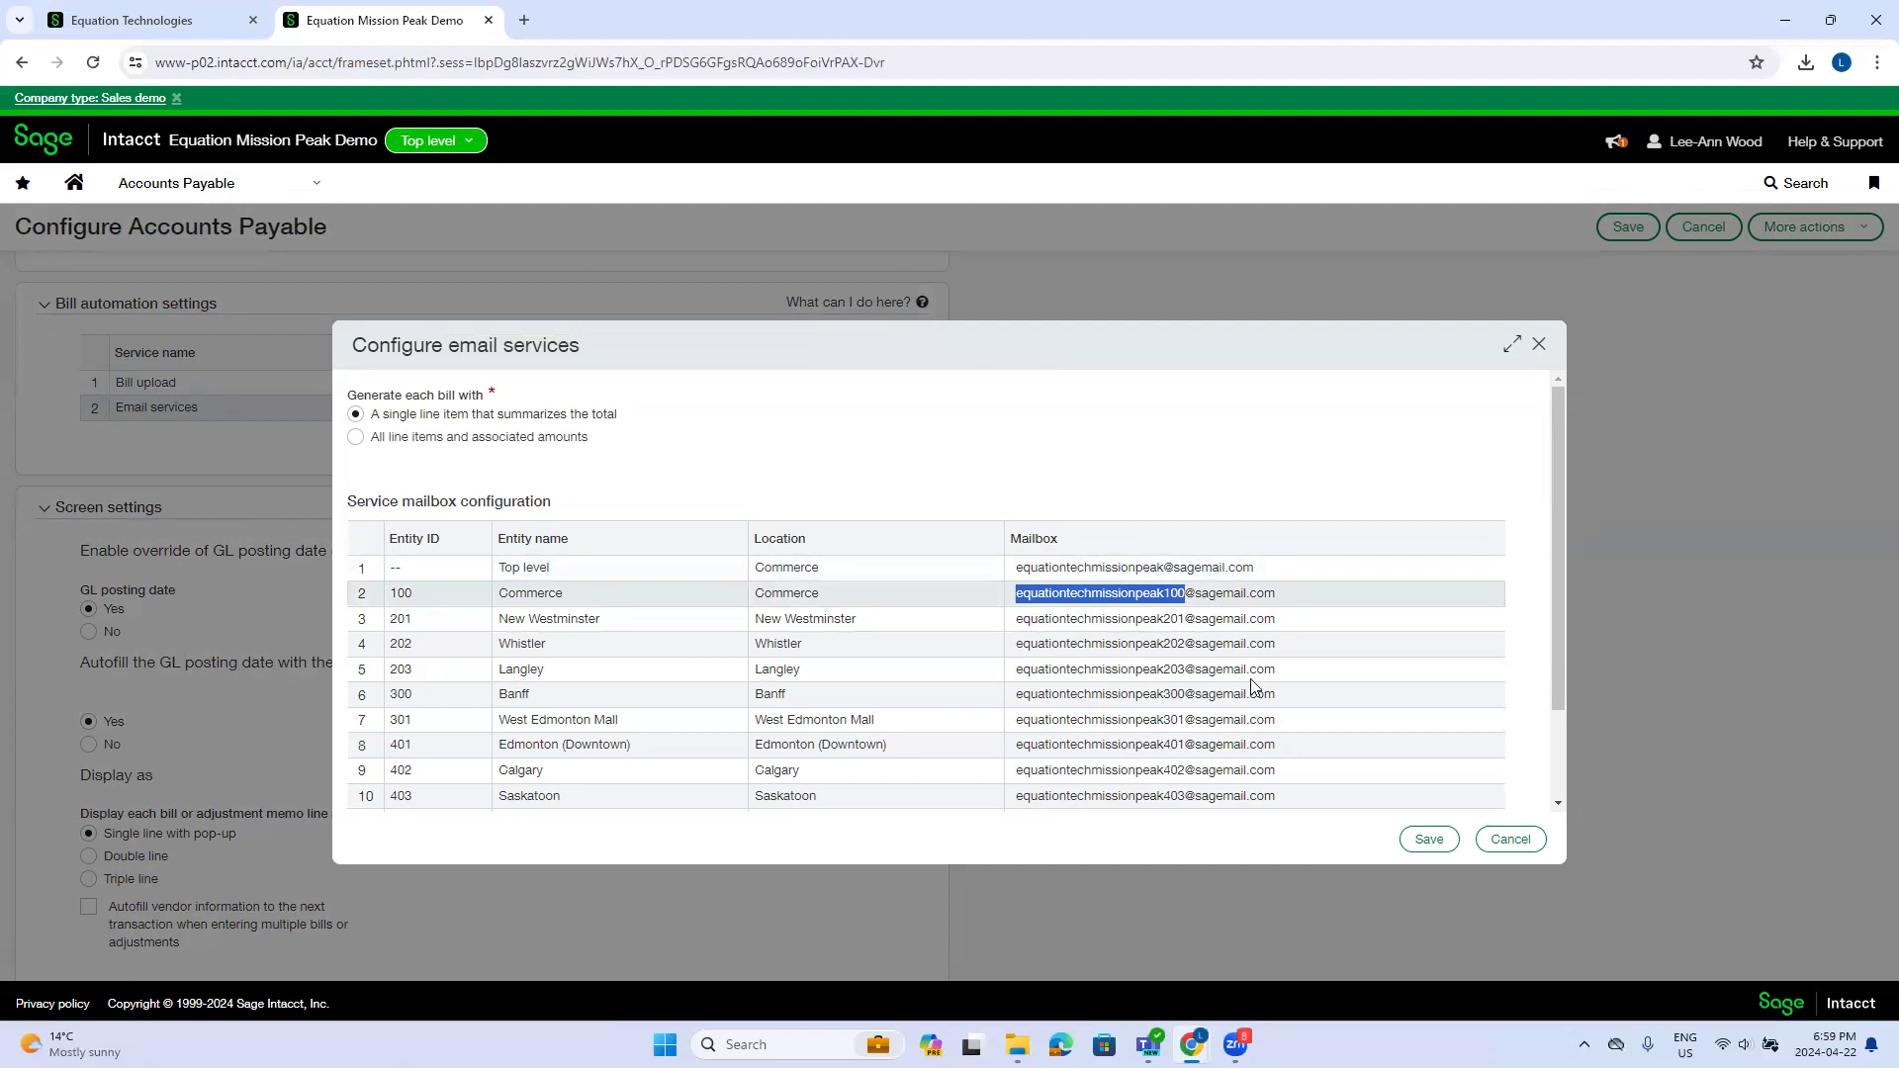
left_click(773, 572)
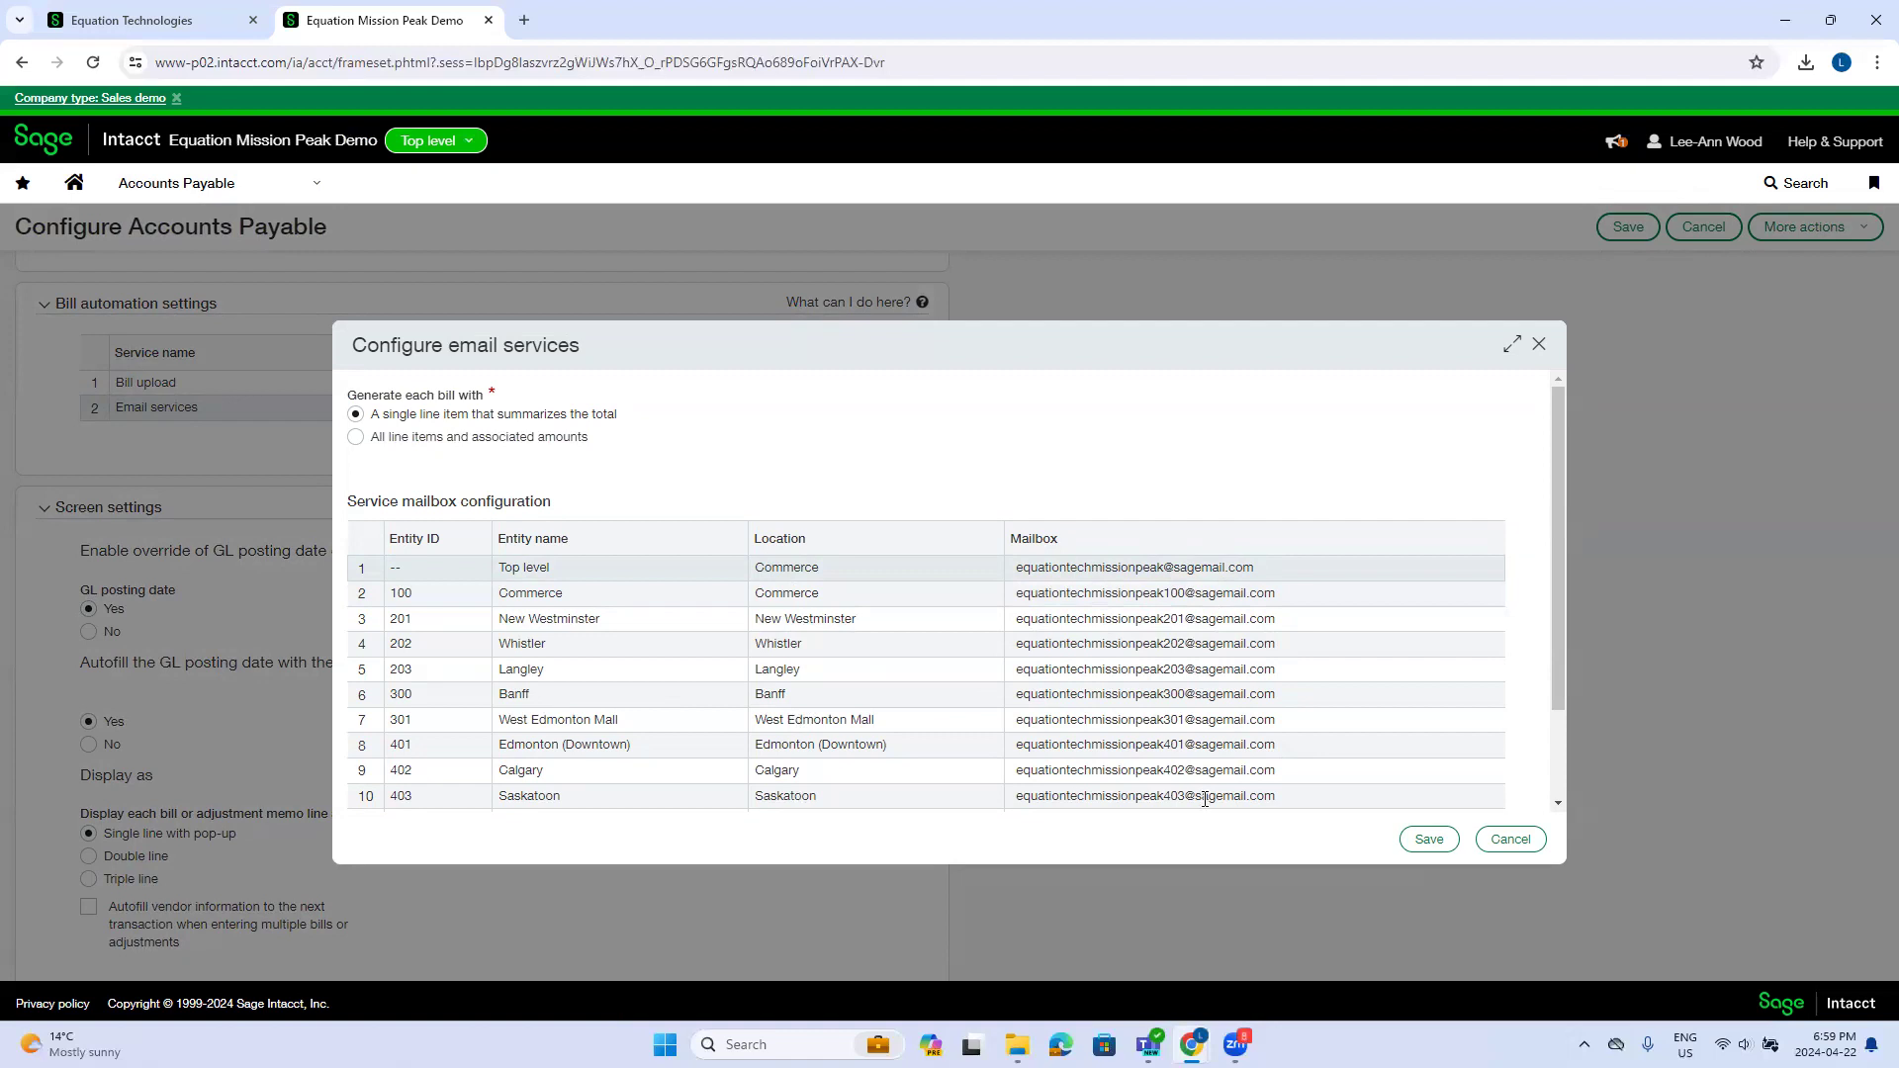
left_click(1508, 840)
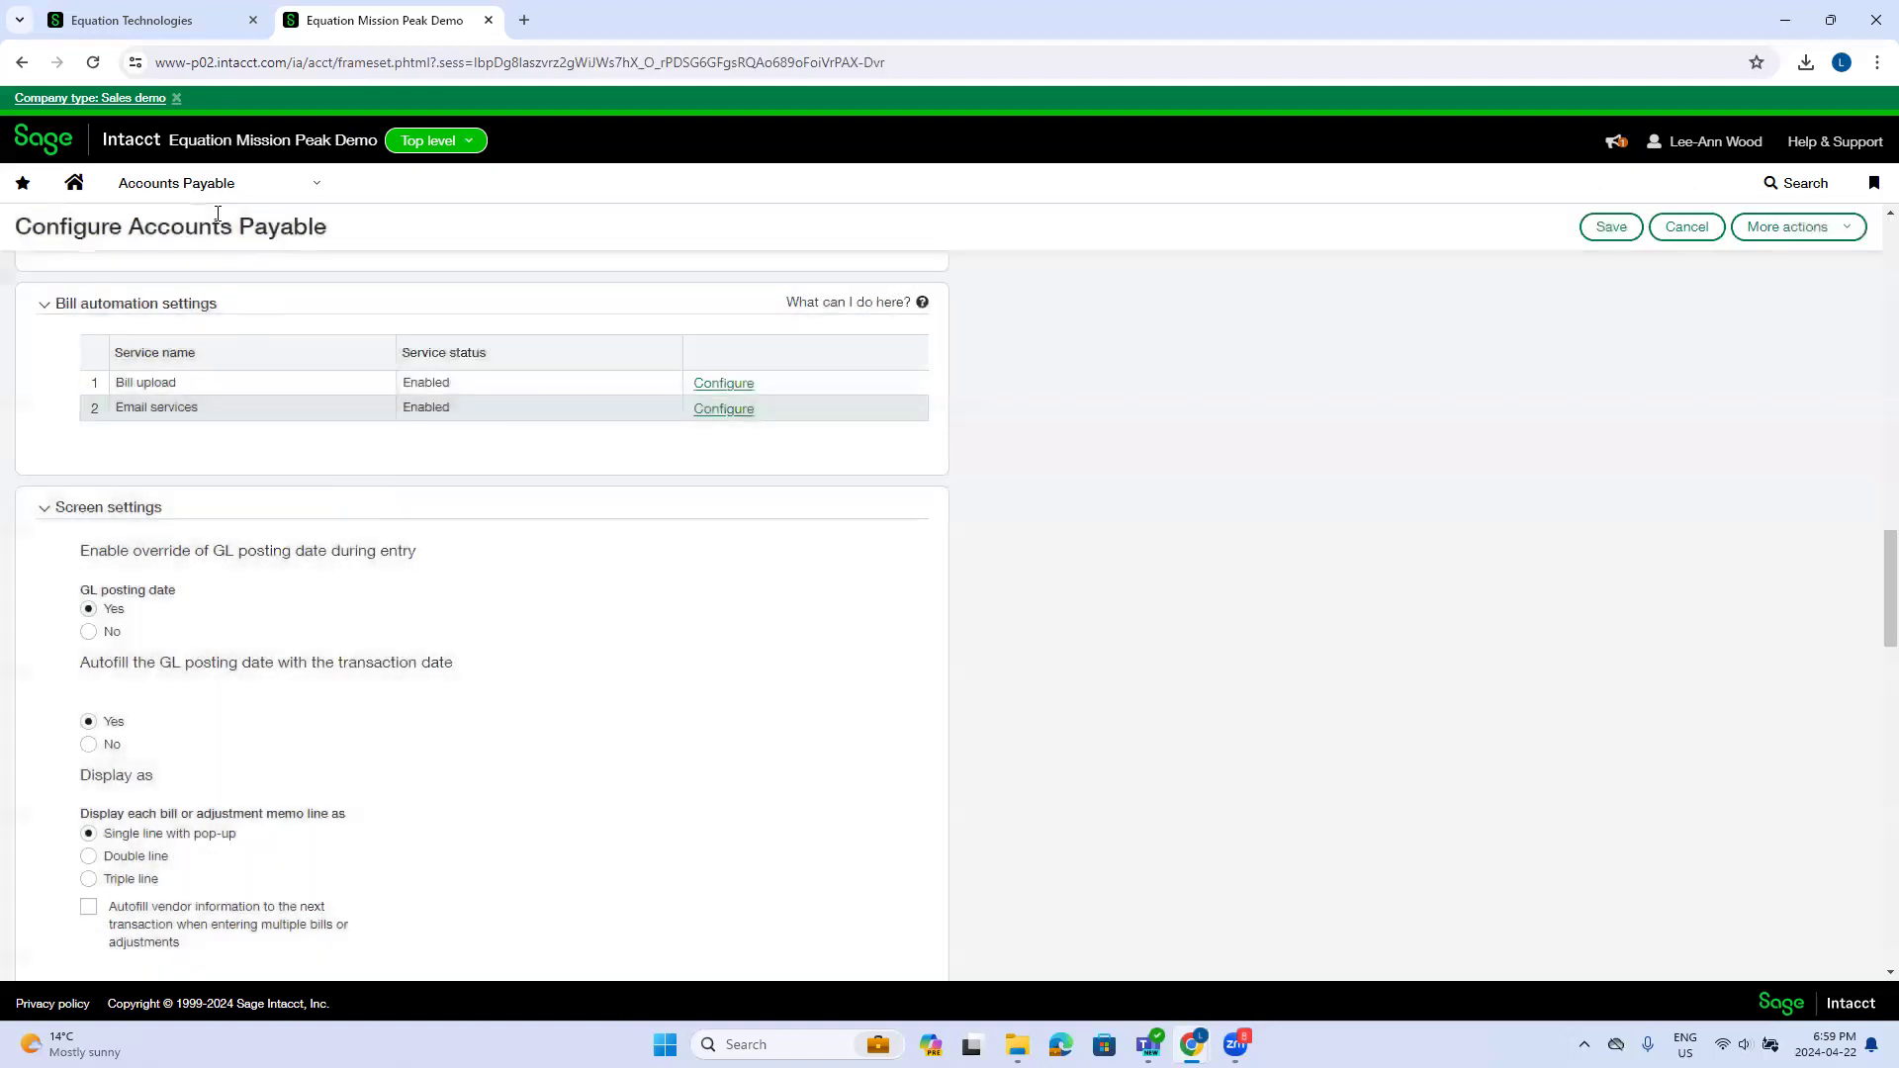
Leave the configuration unsaved for All > Bills, where both Green Apple bills show Draft at $2,500.00.
left_click(218, 184)
left_click(401, 242)
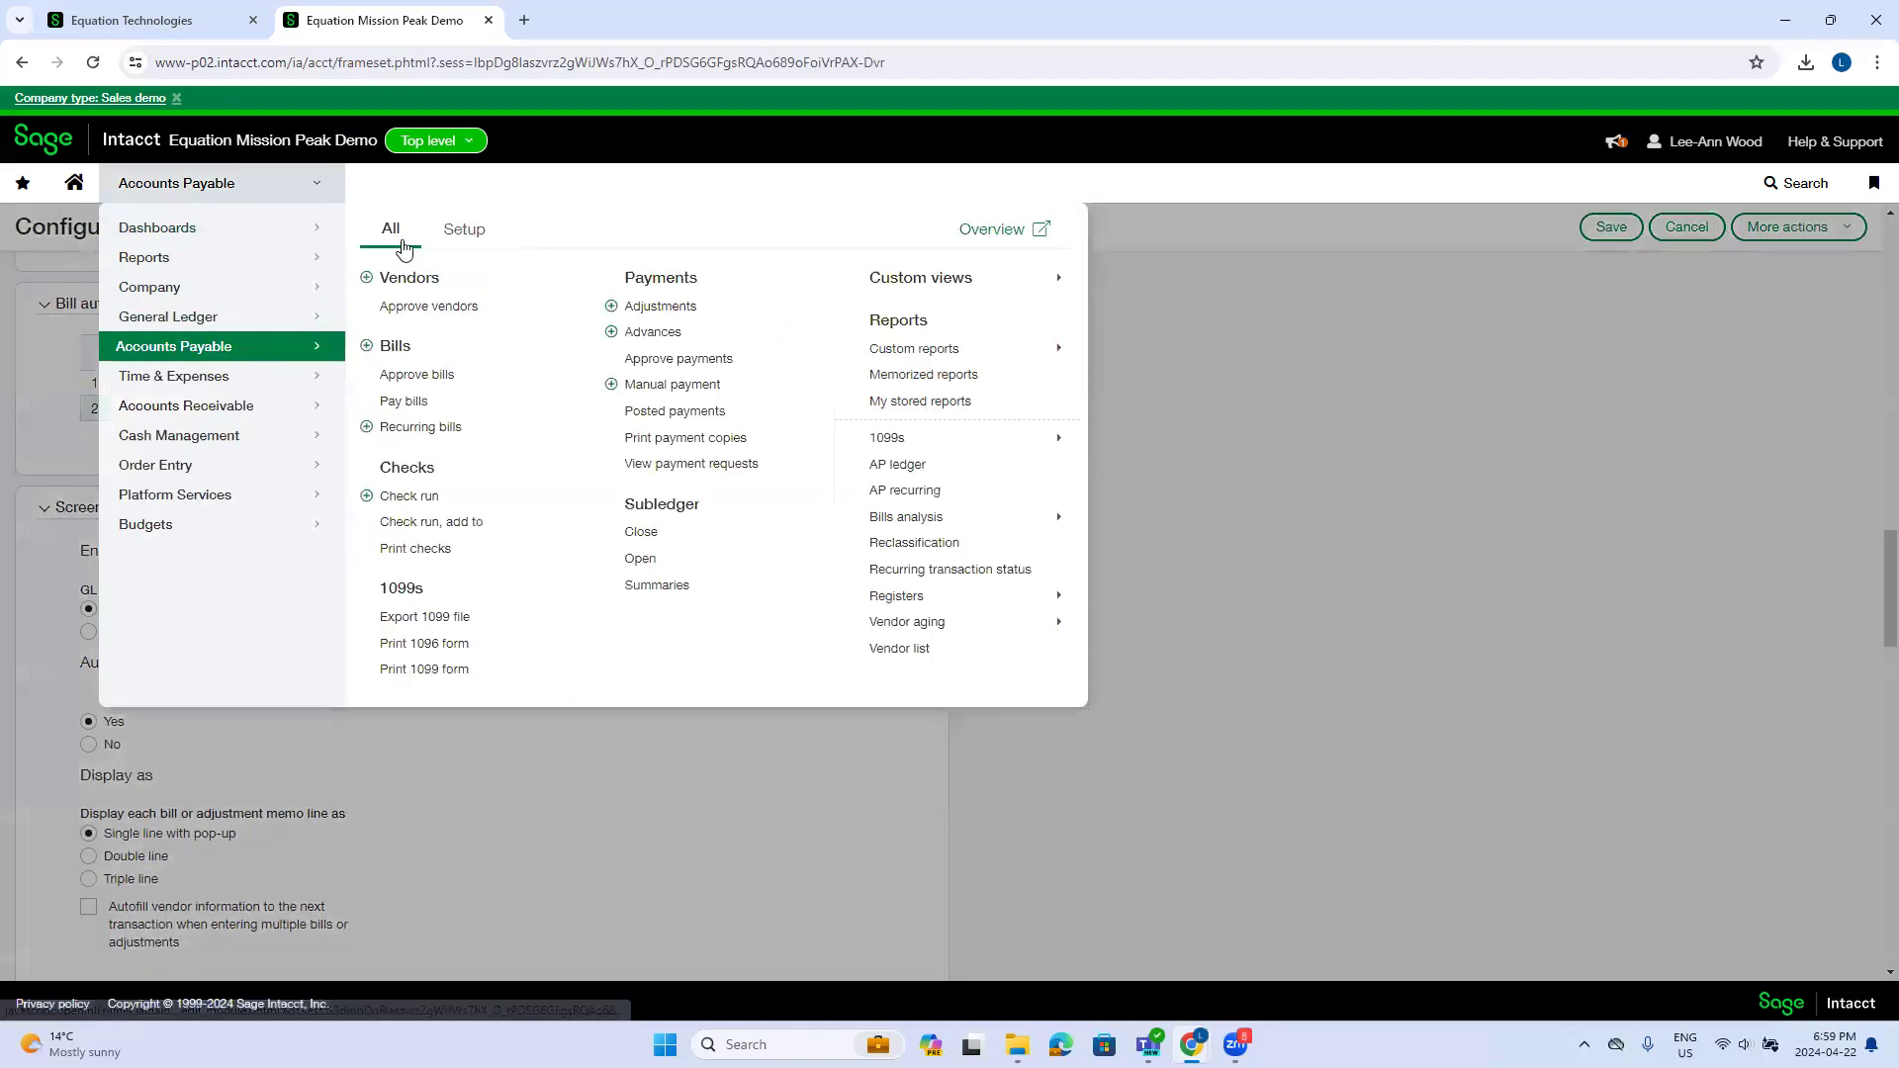
left_click(431, 350)
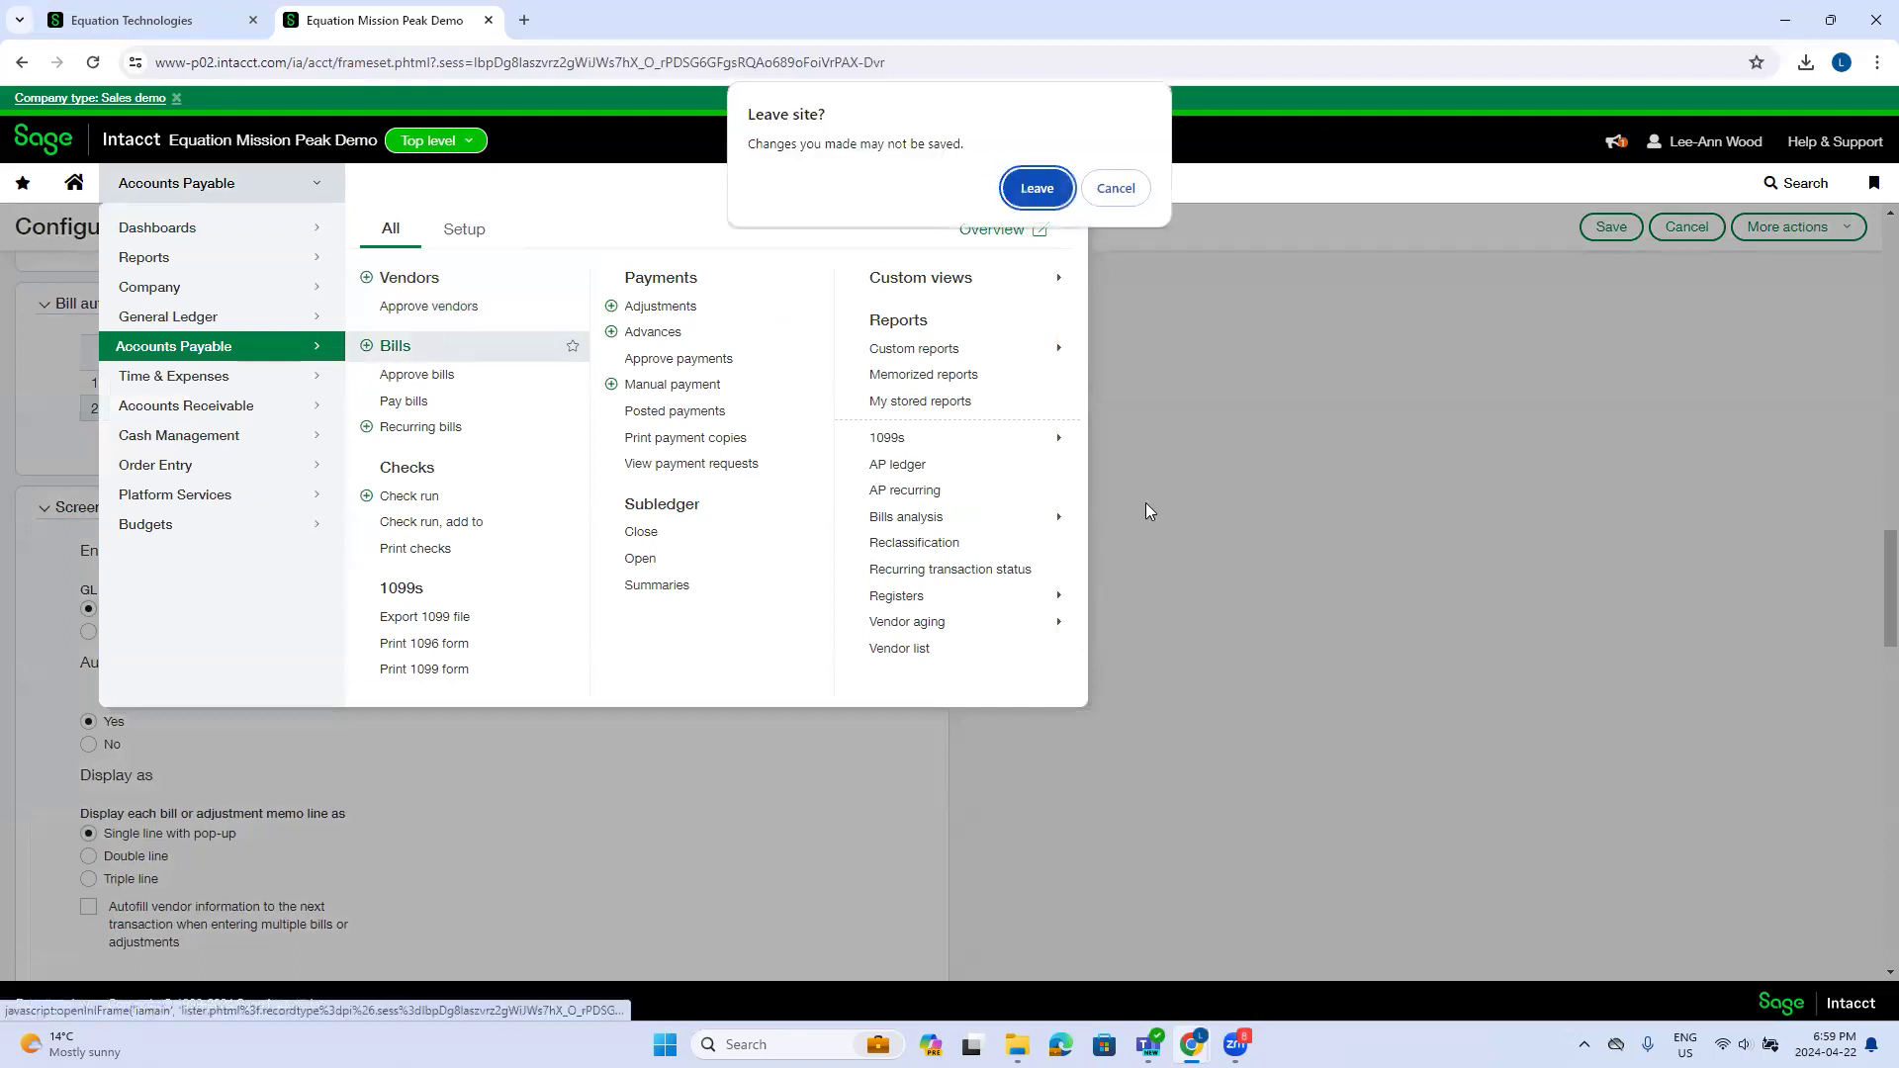
left_click(1028, 190)
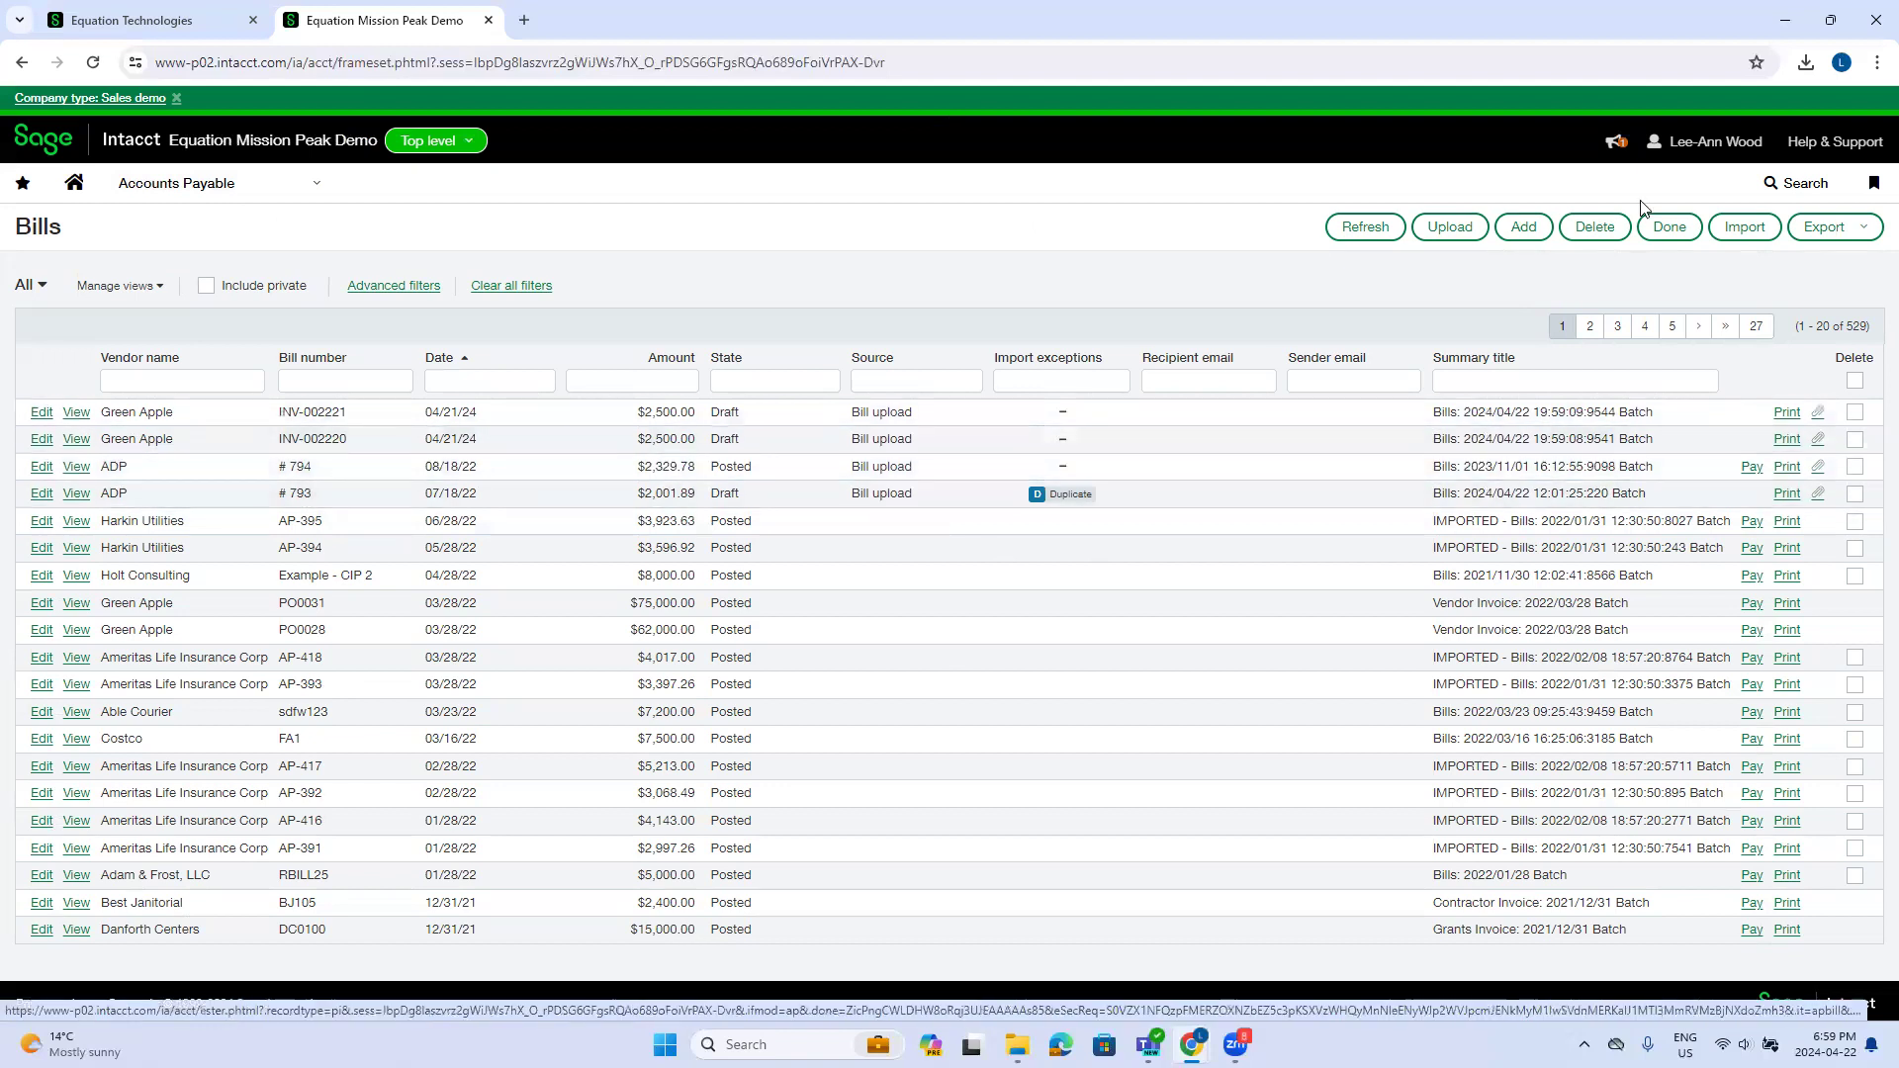
Open draft bill INV-002220 for Green Apple, 2,500.00 USD, for editing.
left_click(41, 439)
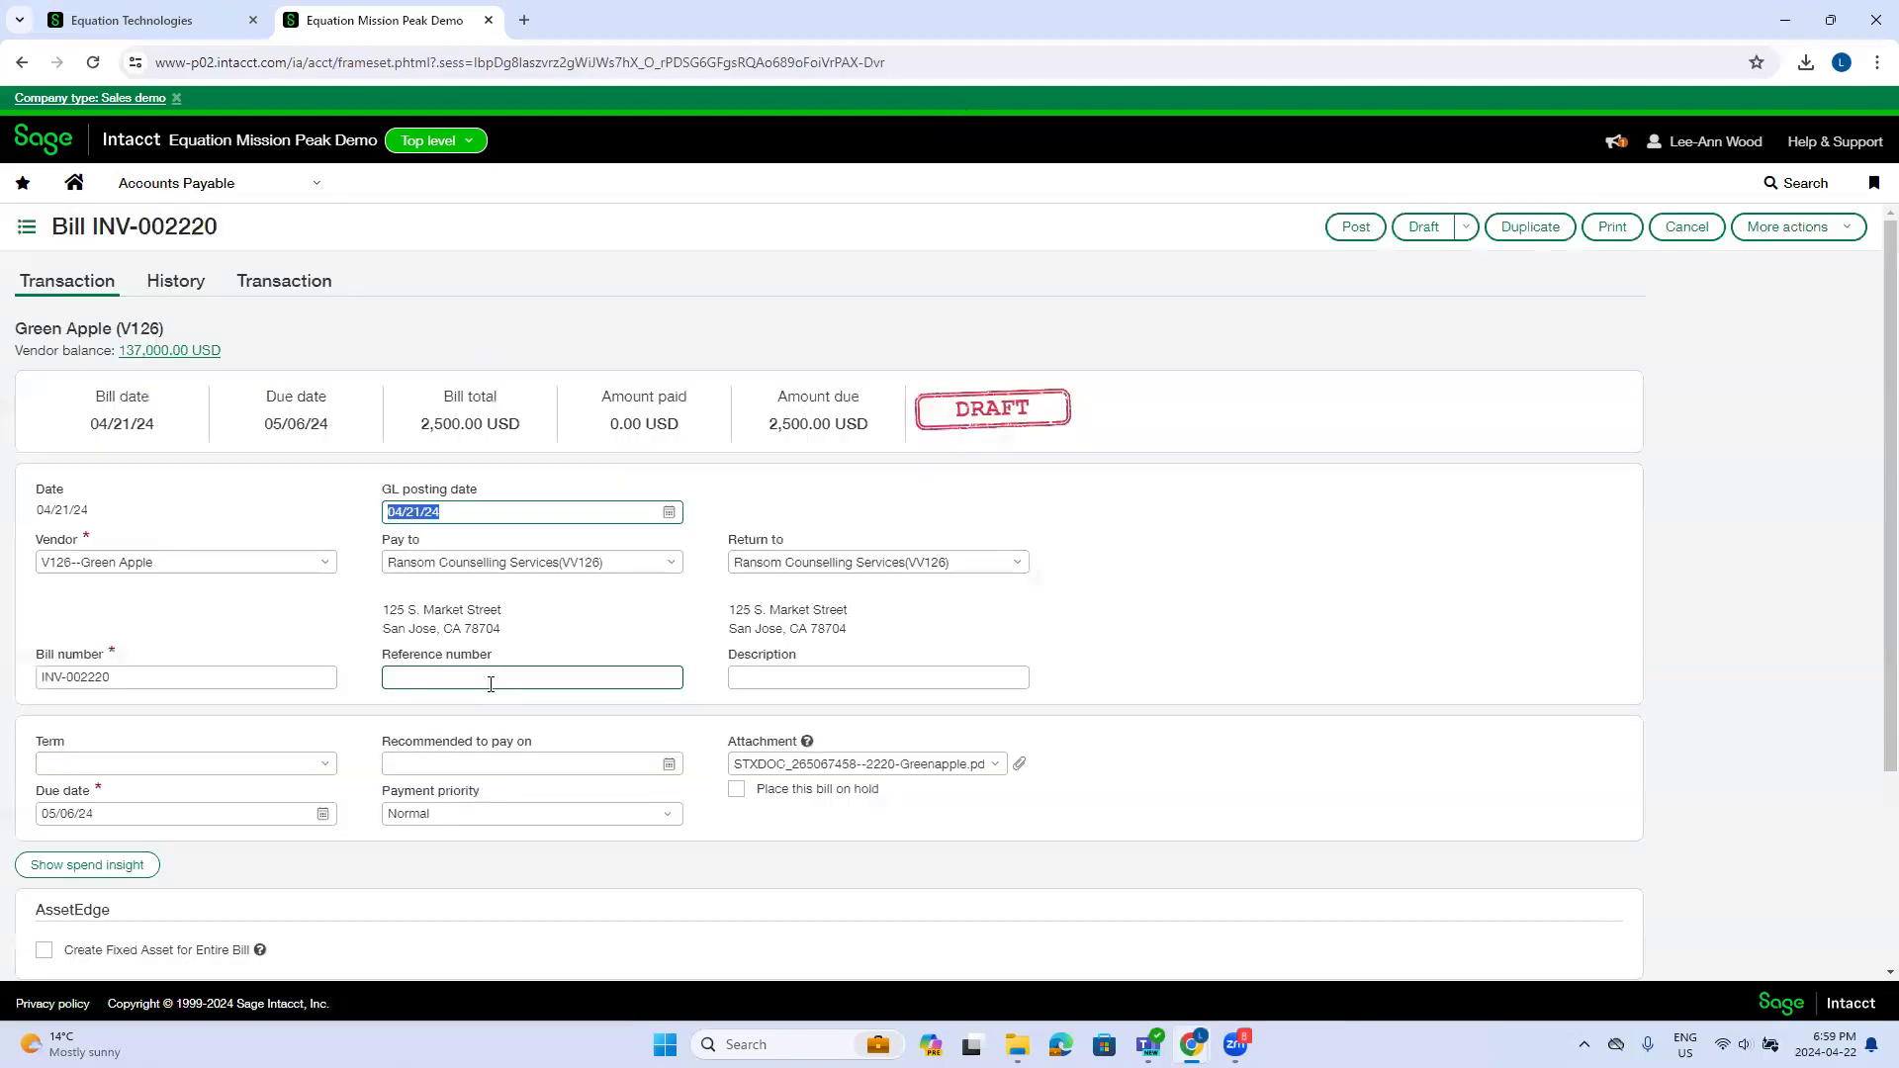
scroll(491, 684, "down", 3)
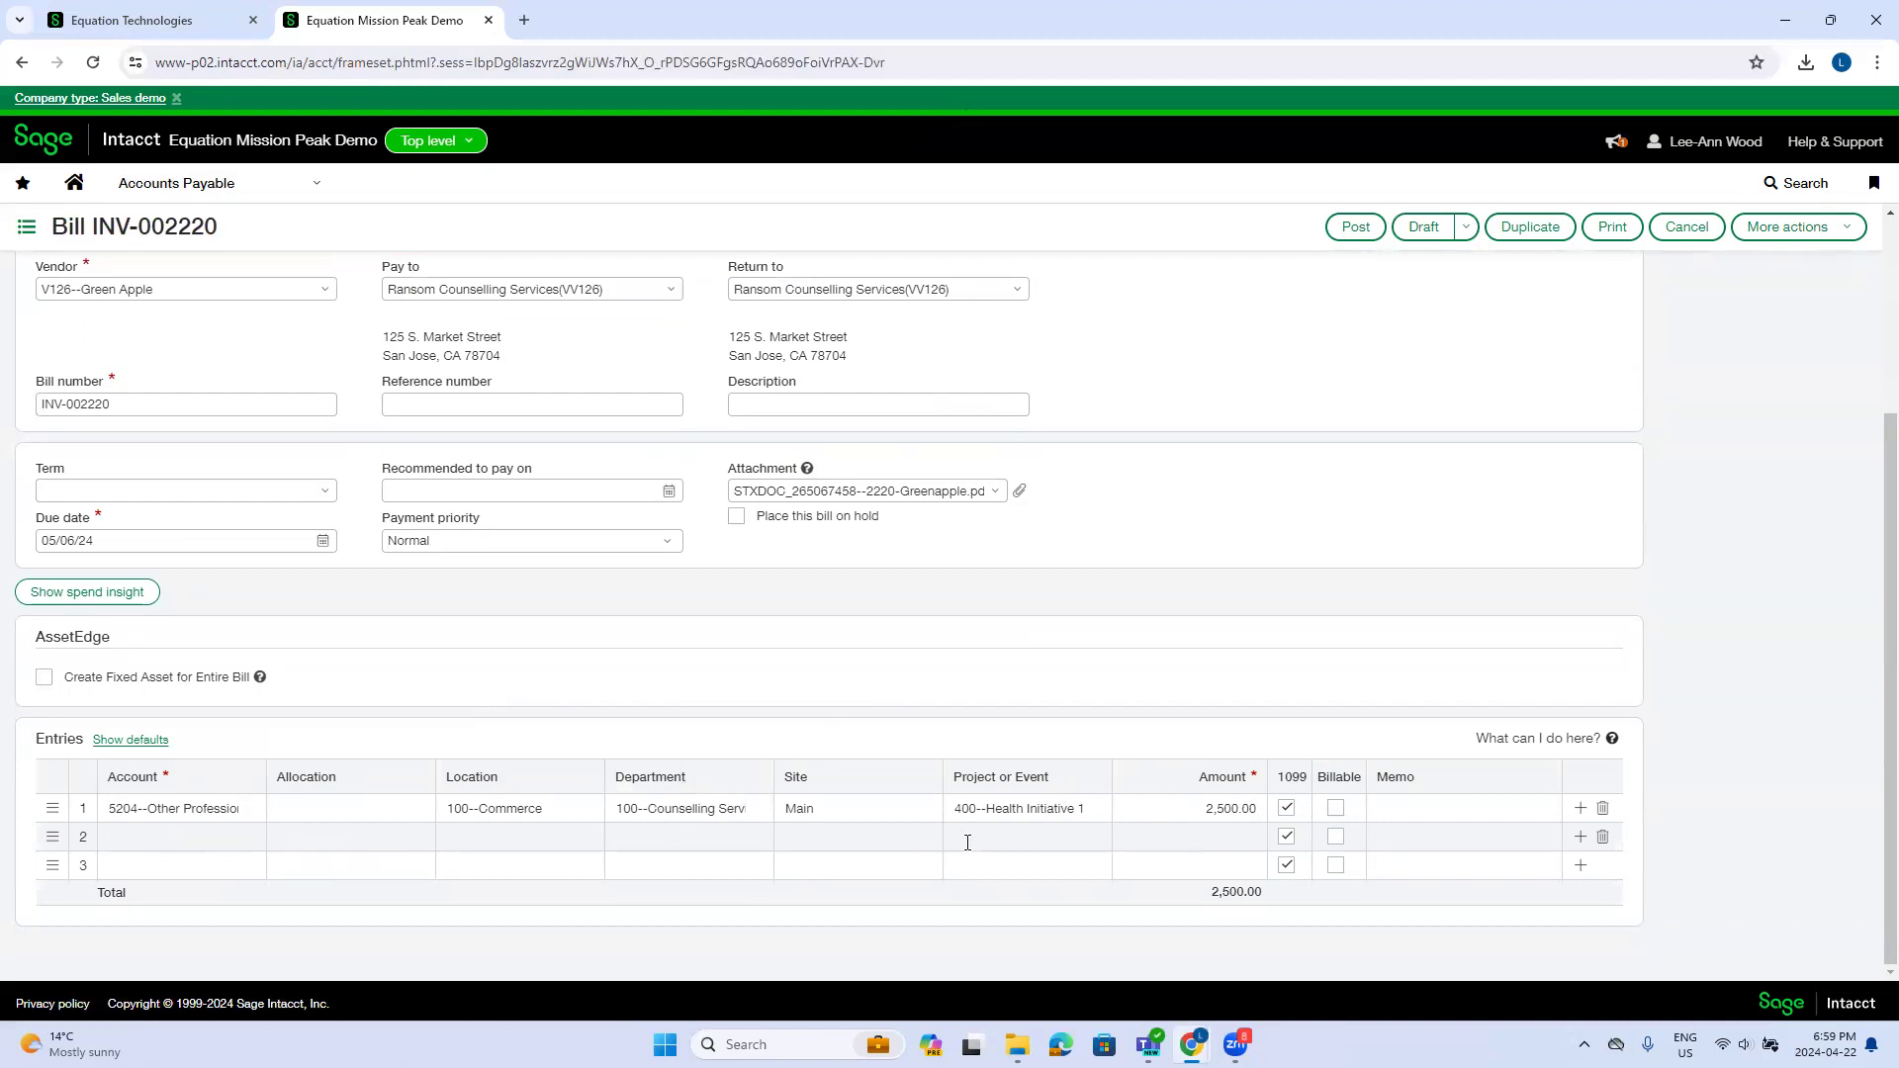
scroll(1168, 839, "up", 1)
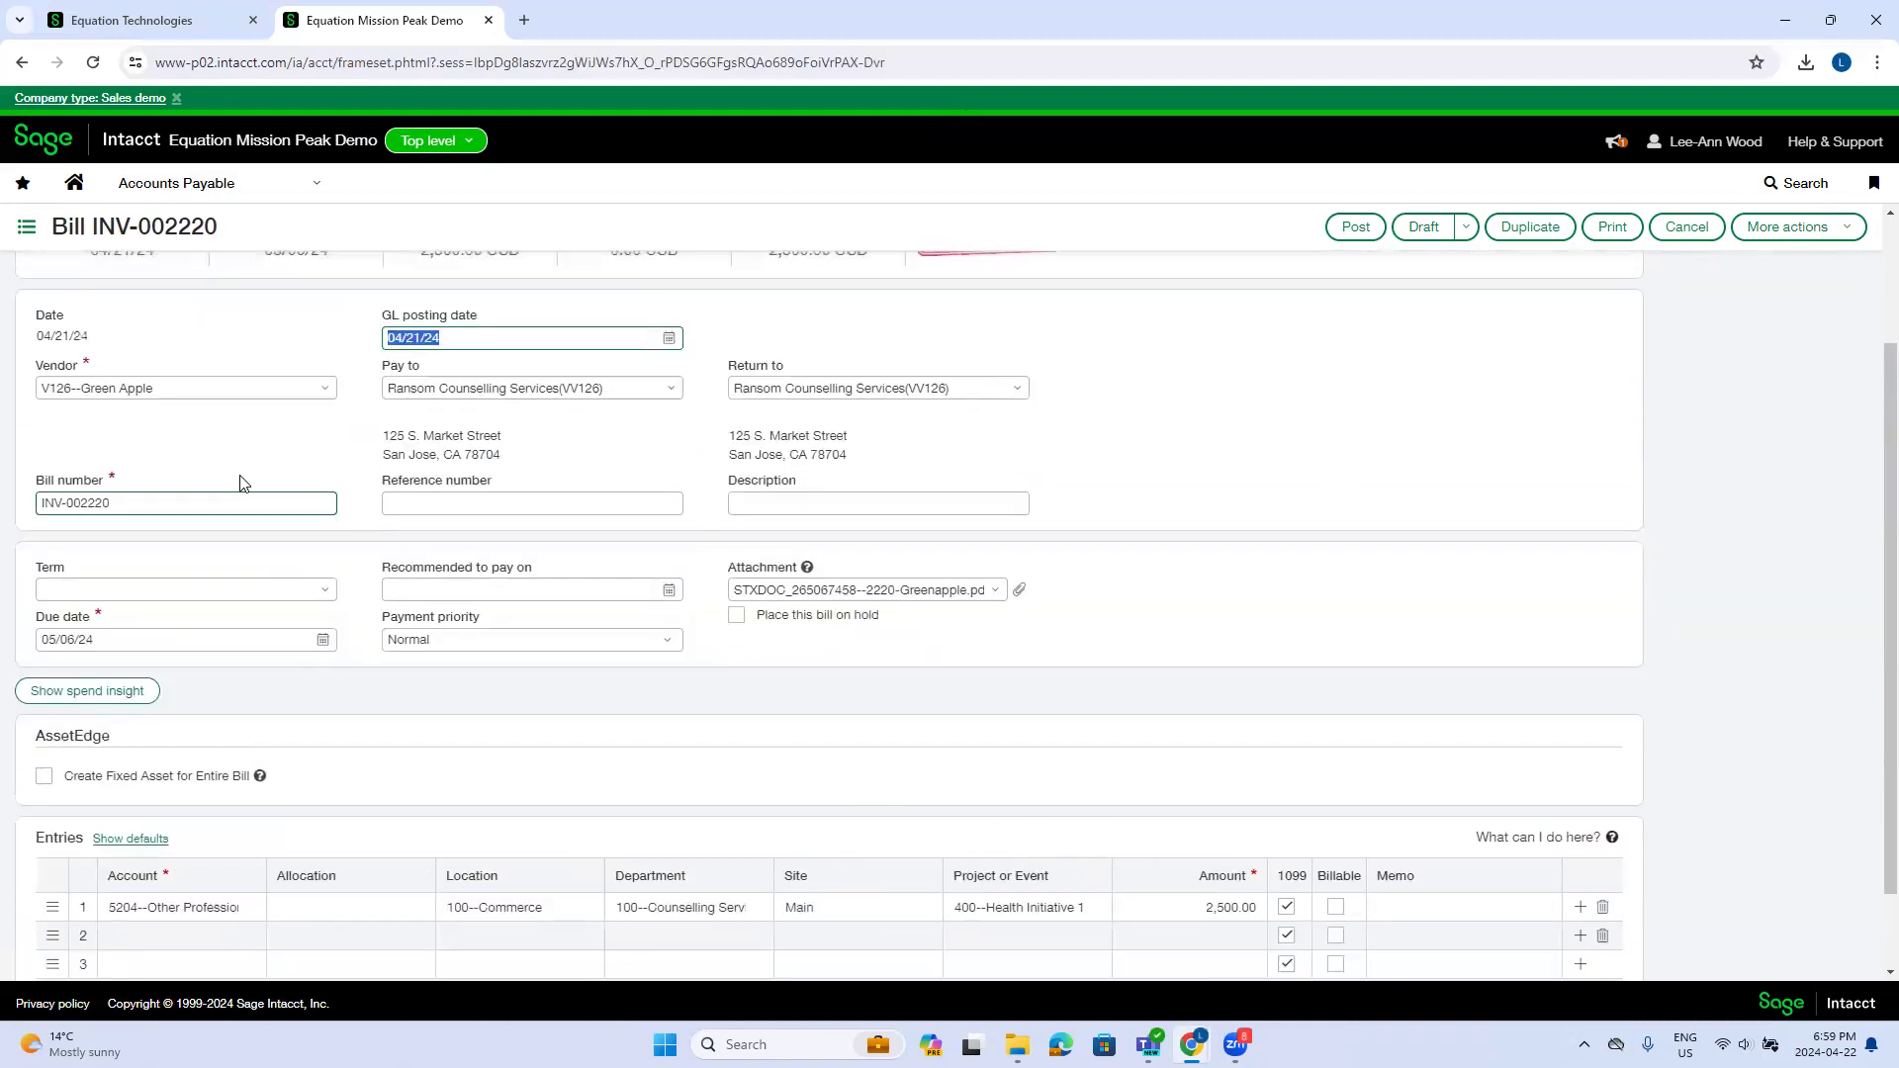
left_click(115, 505)
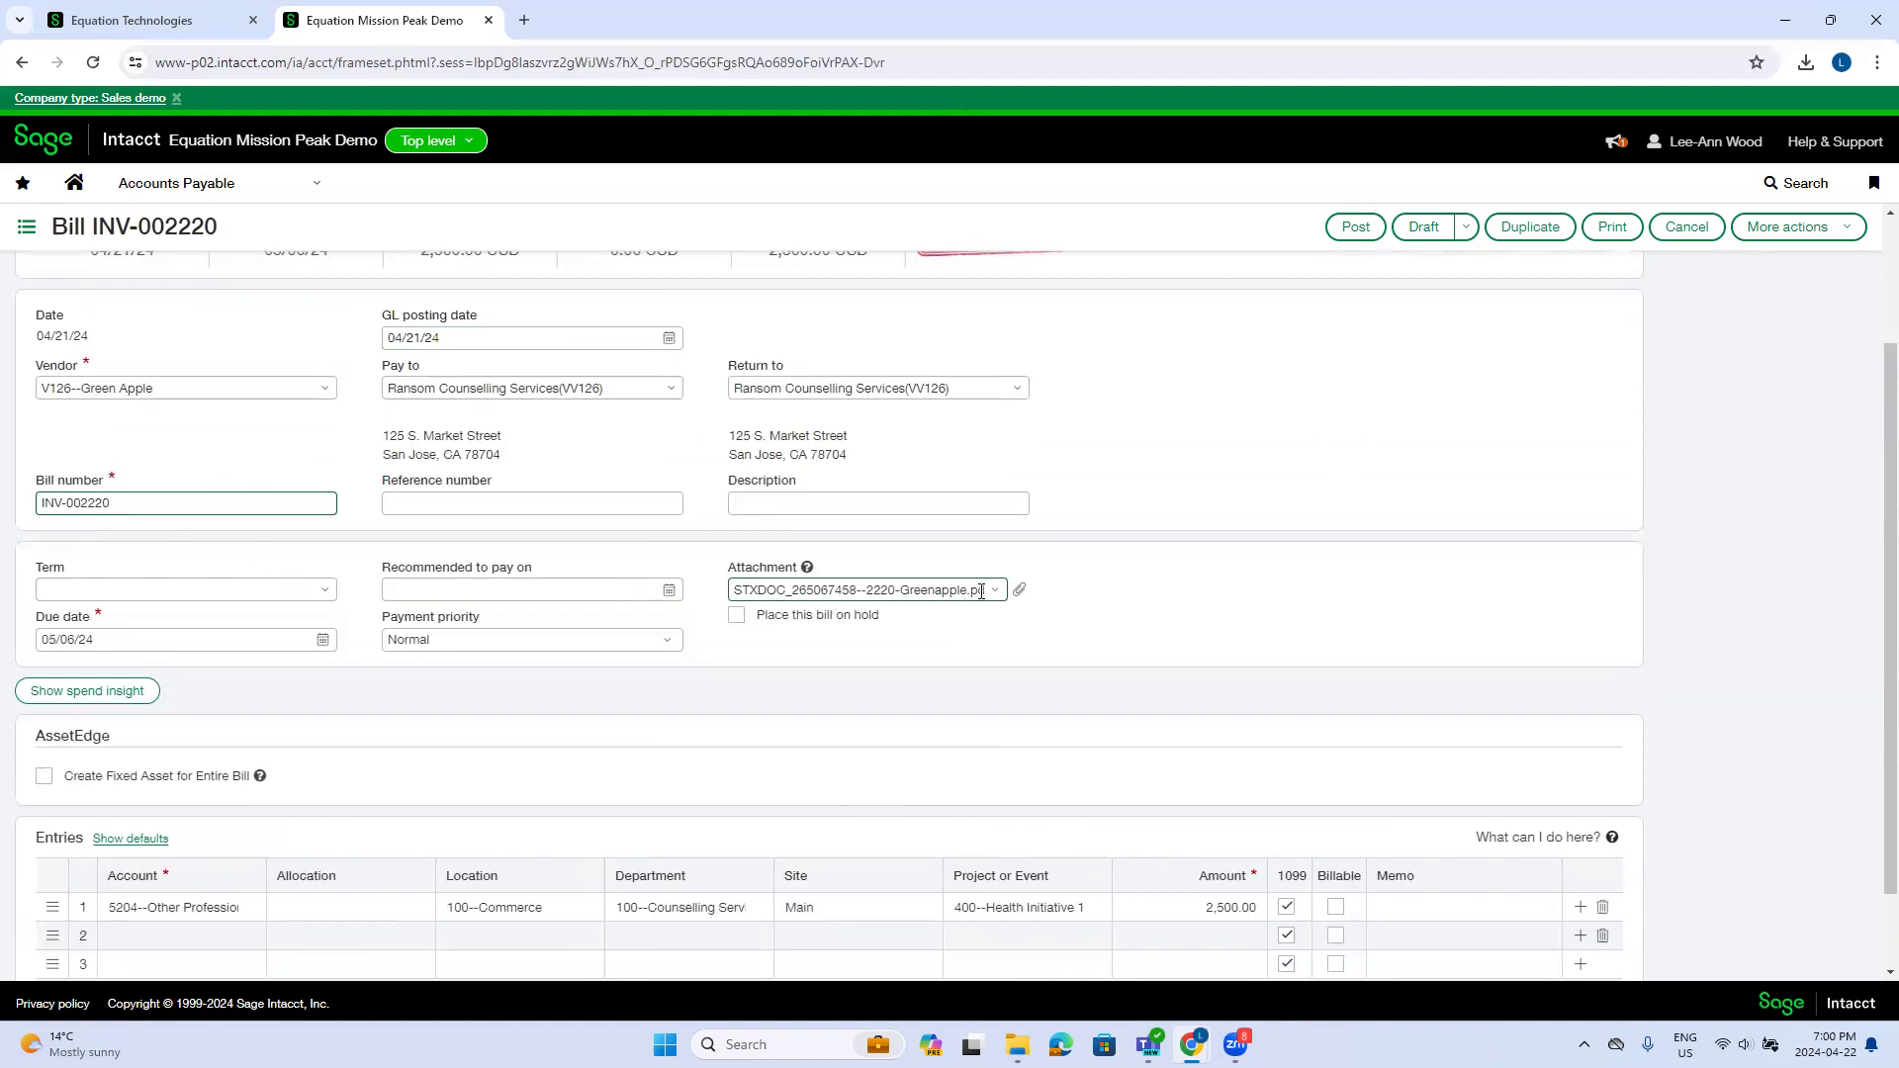
Preview the bill's attached invoice PDF to compare it, then close the preview.
left_click(1018, 590)
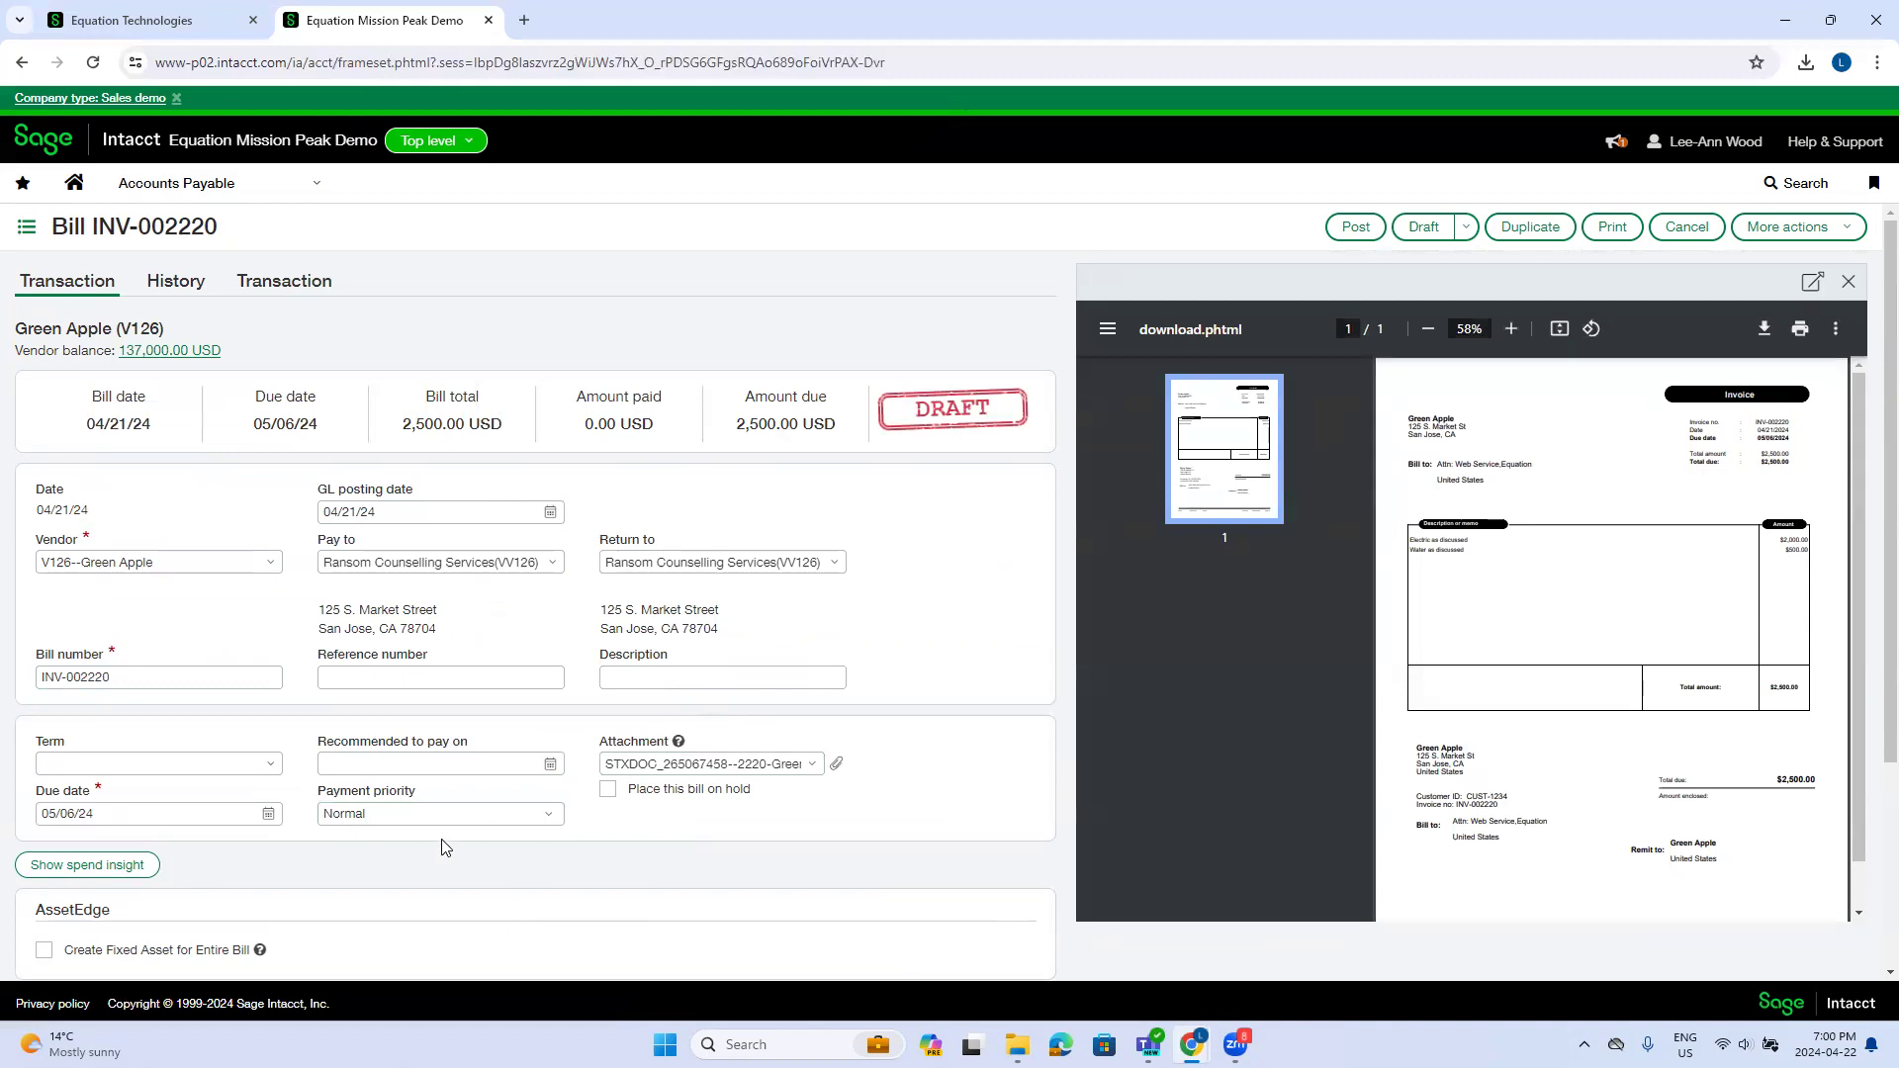
scroll(1690, 817, "down", 1)
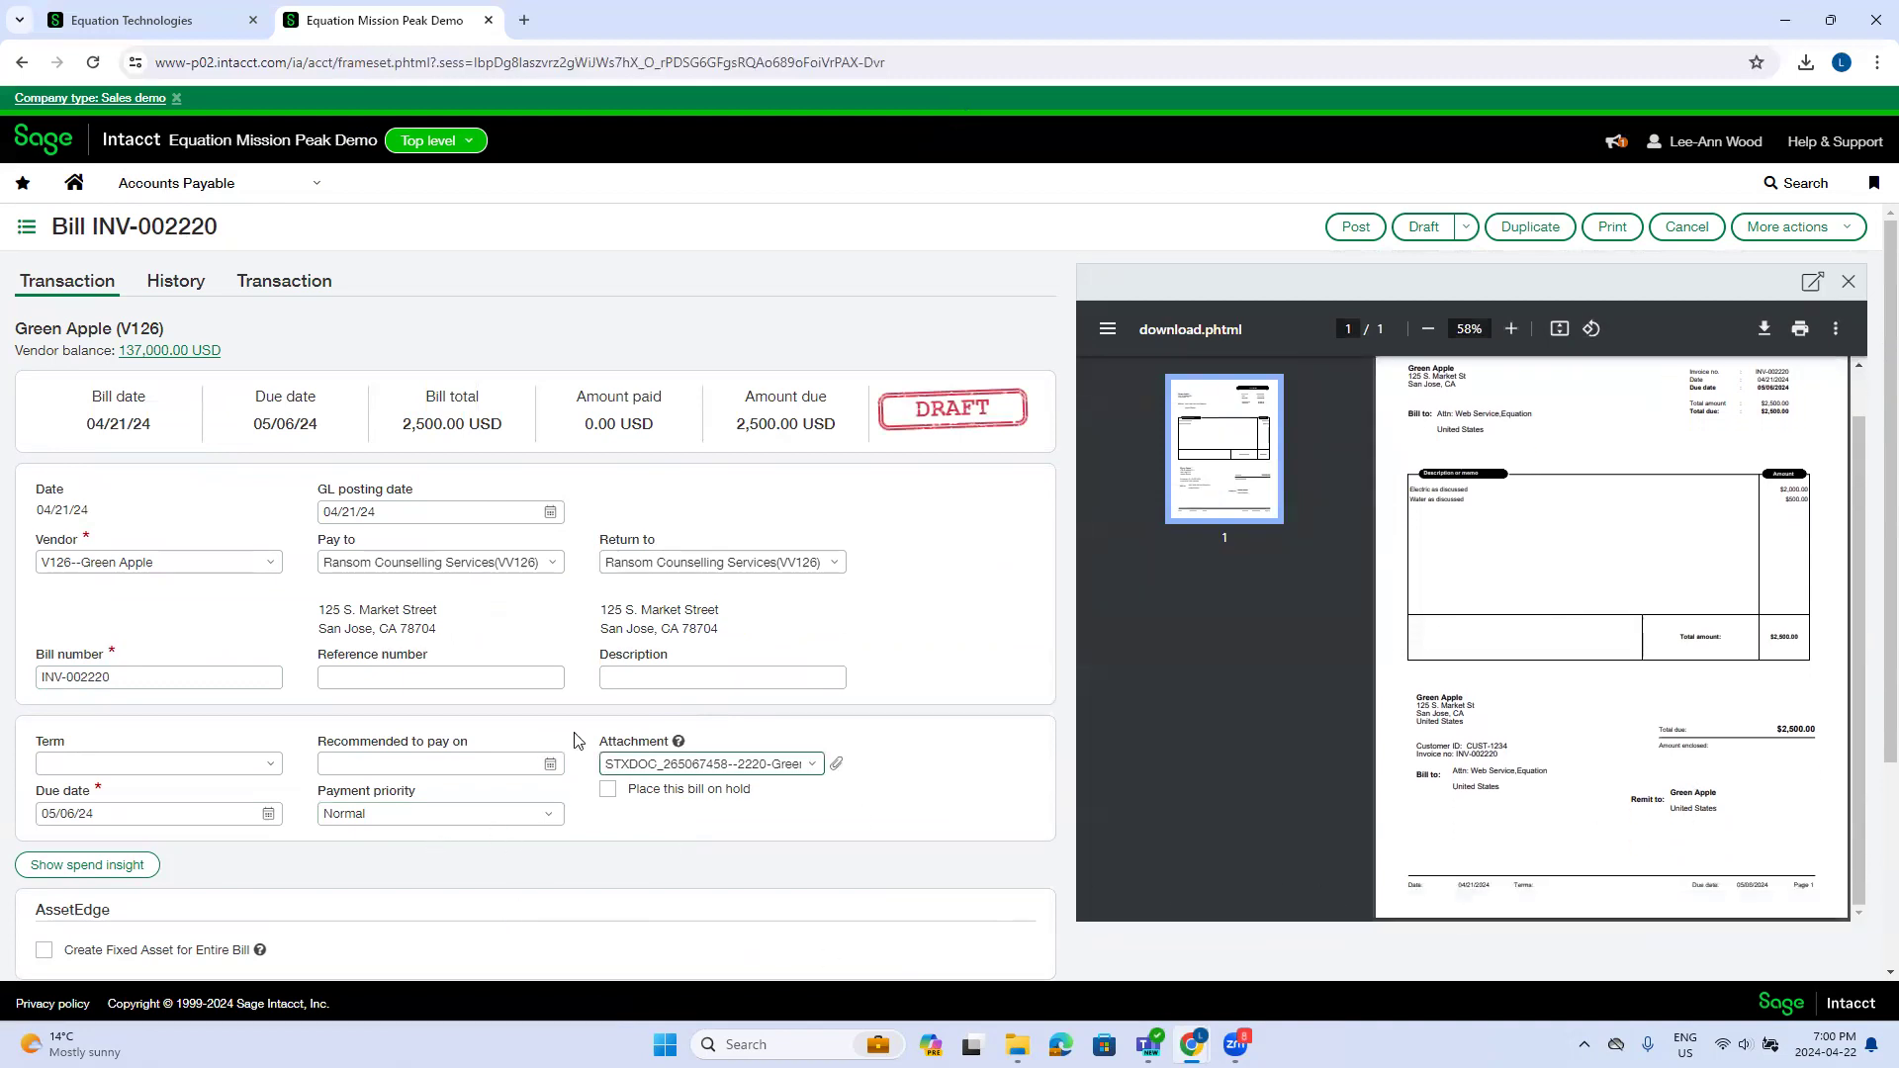
scroll(504, 740, "down", 3)
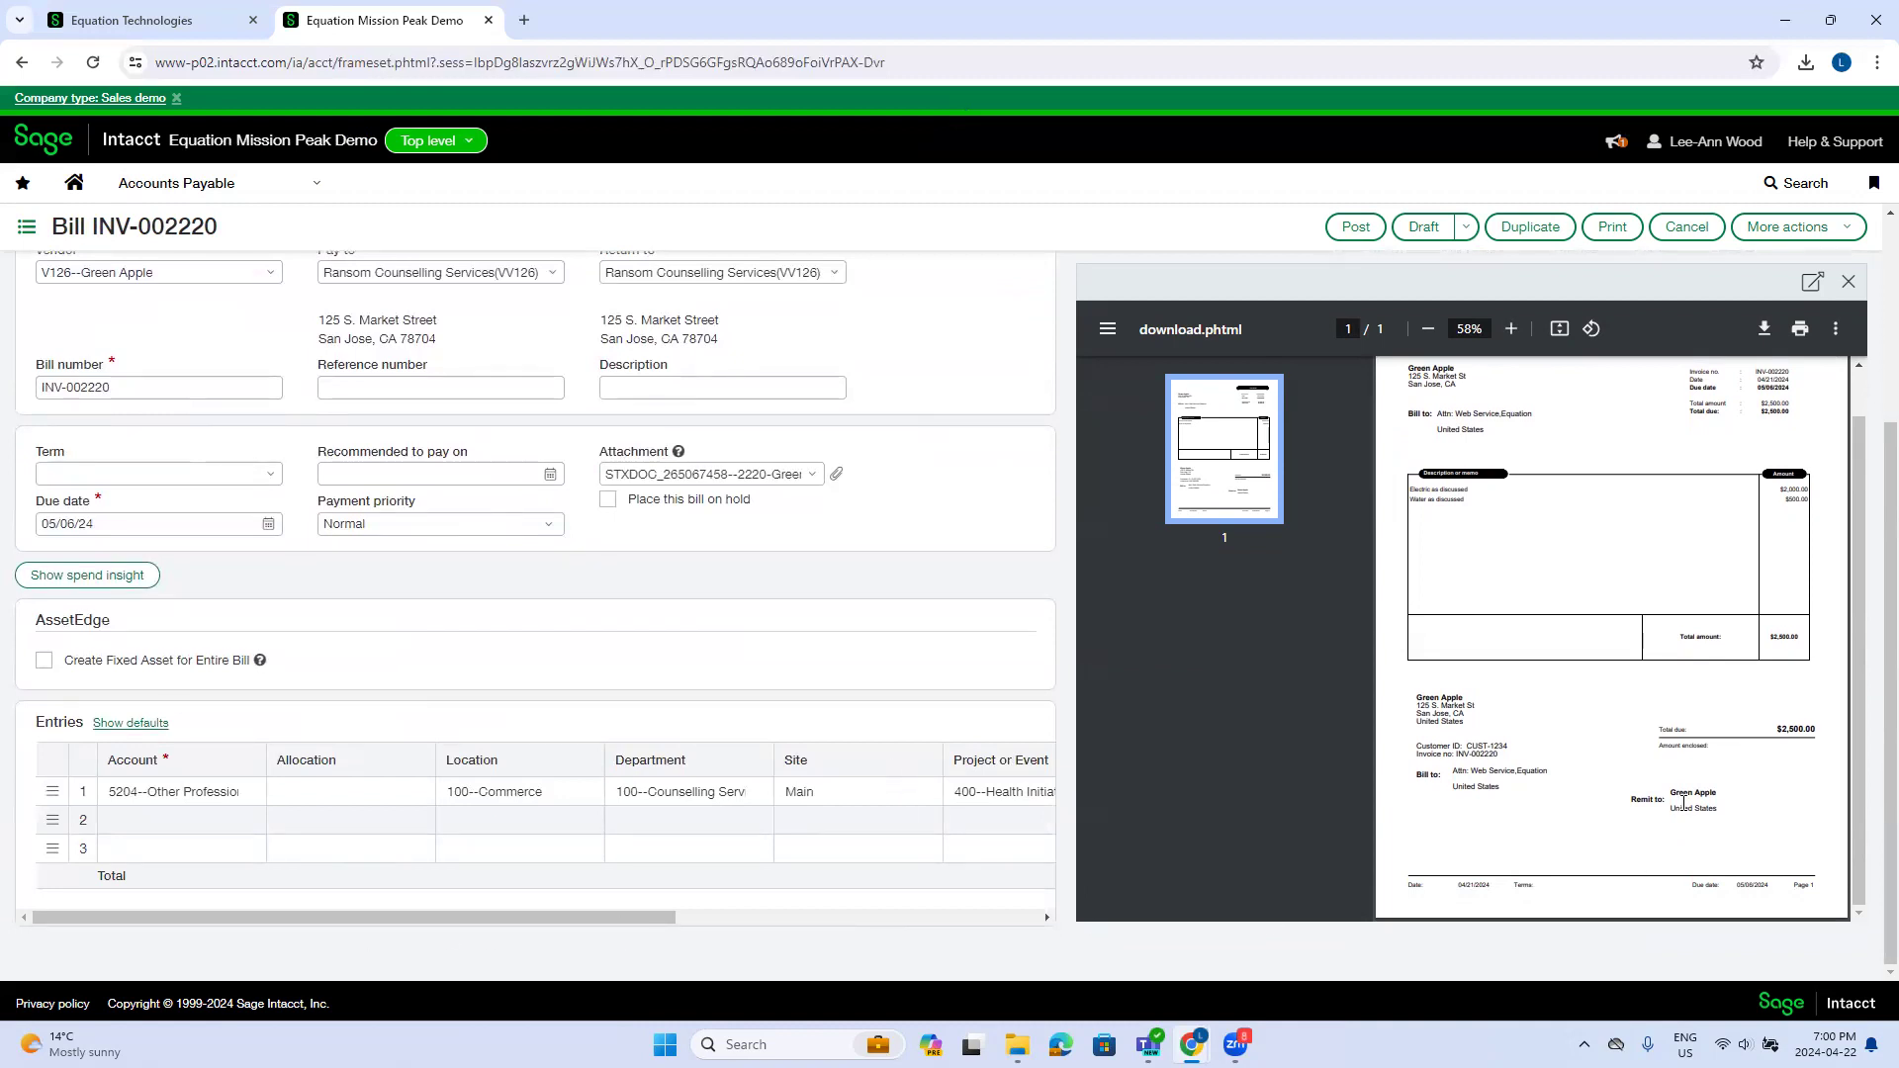
left_click(1844, 286)
scroll(583, 578, "up", 3)
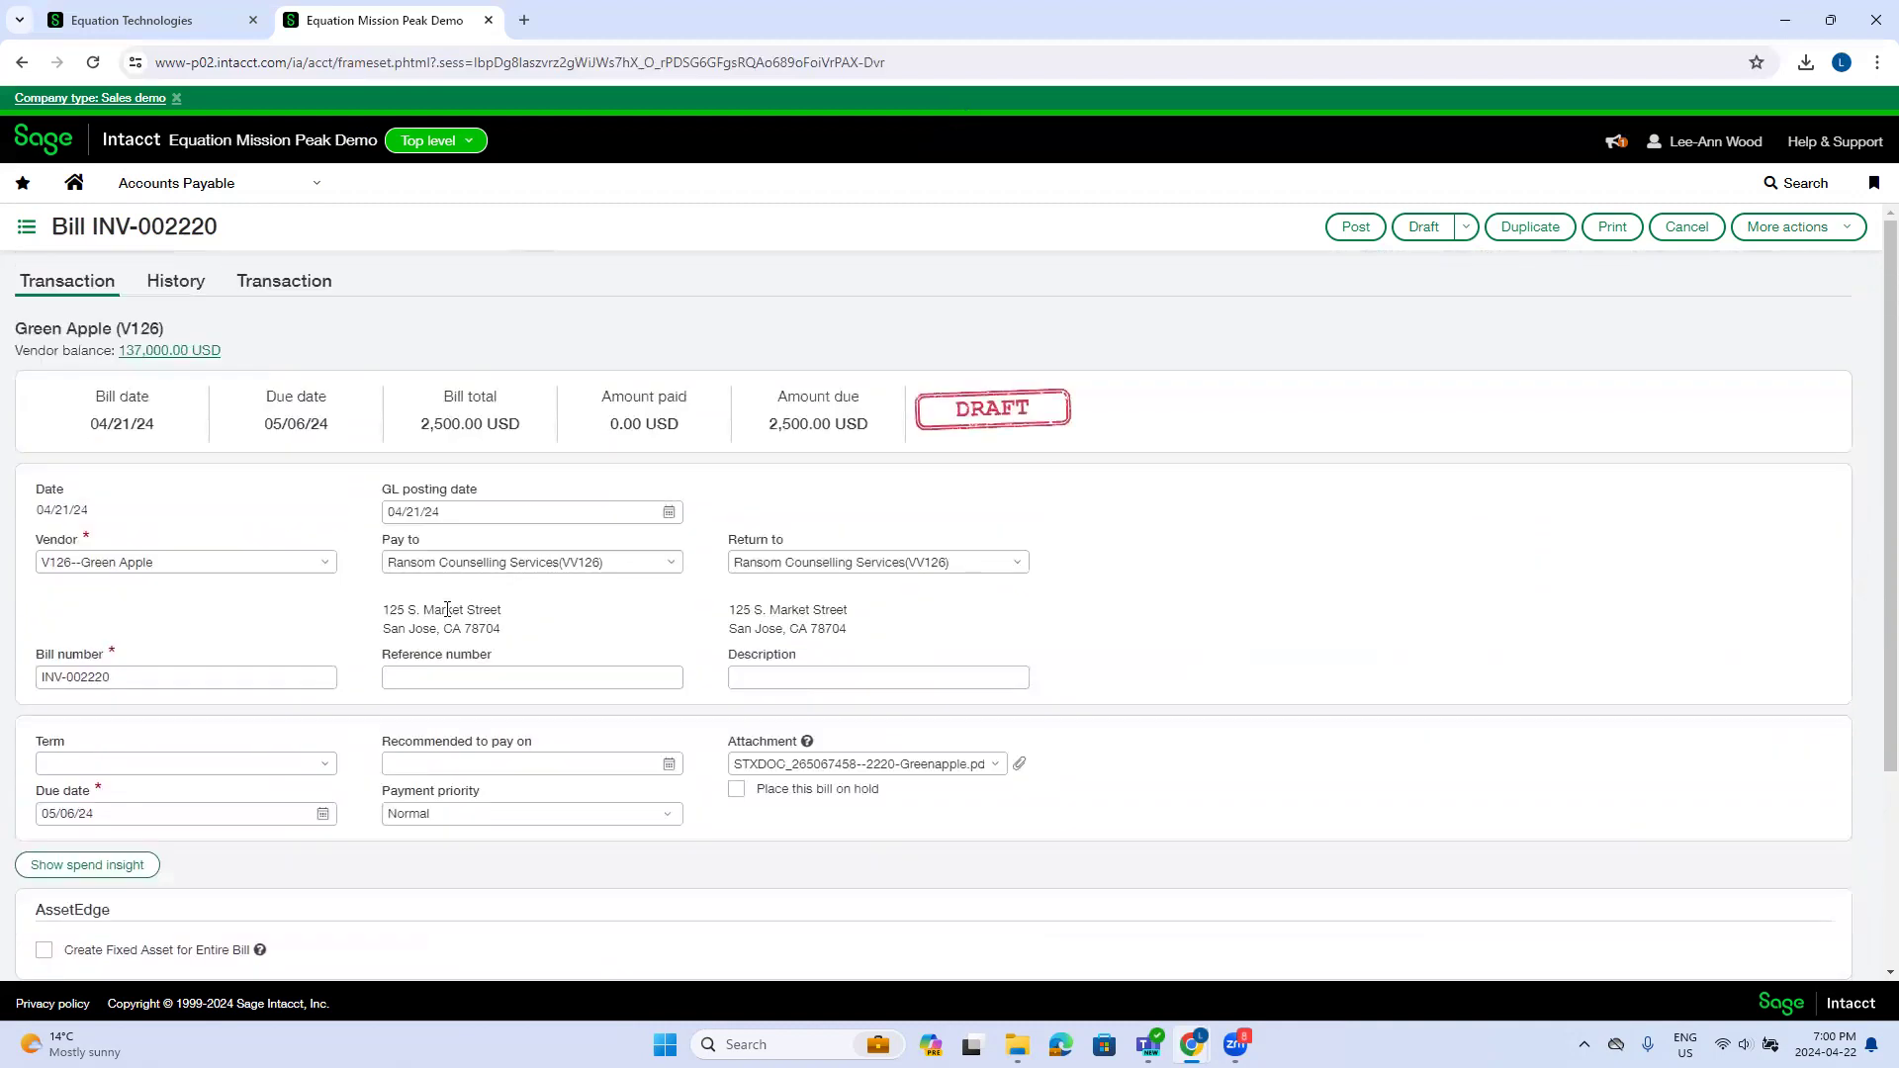
scroll(140, 811, "down", 2)
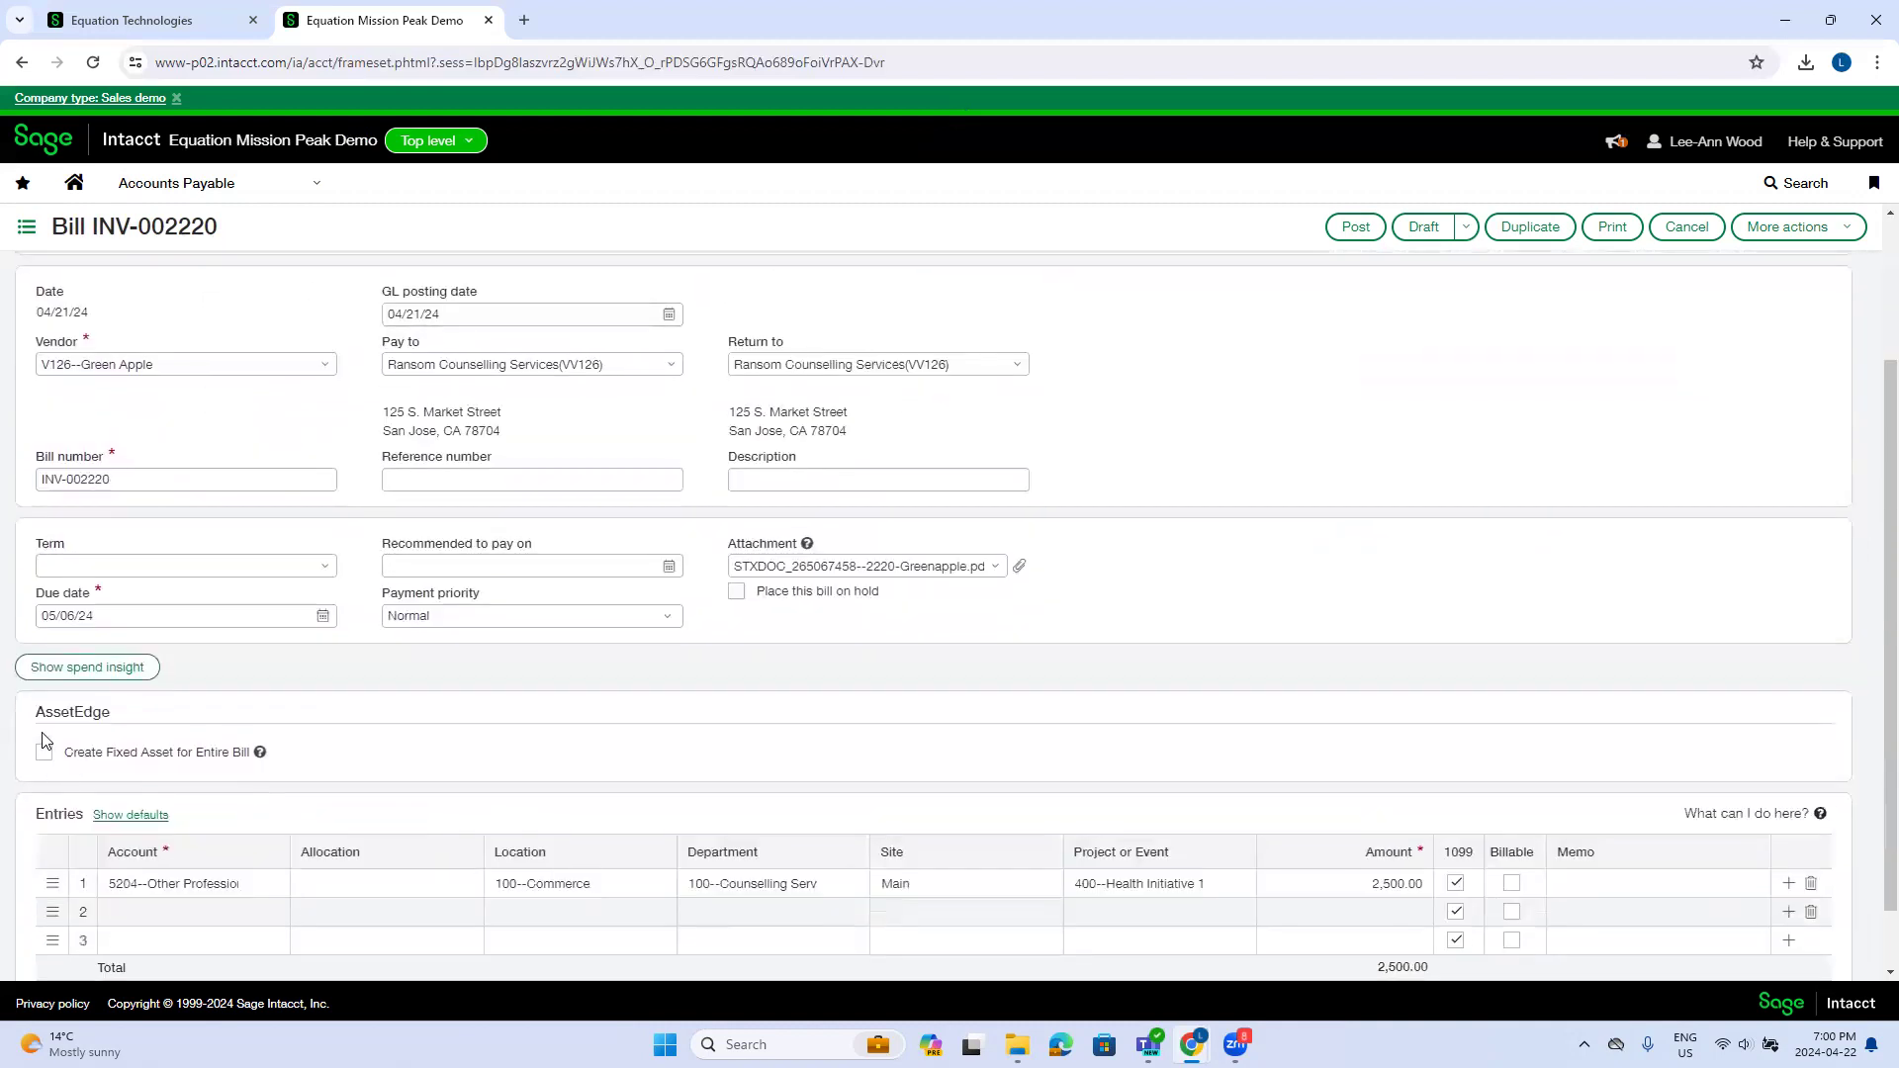
scroll(137, 811, "down", 1)
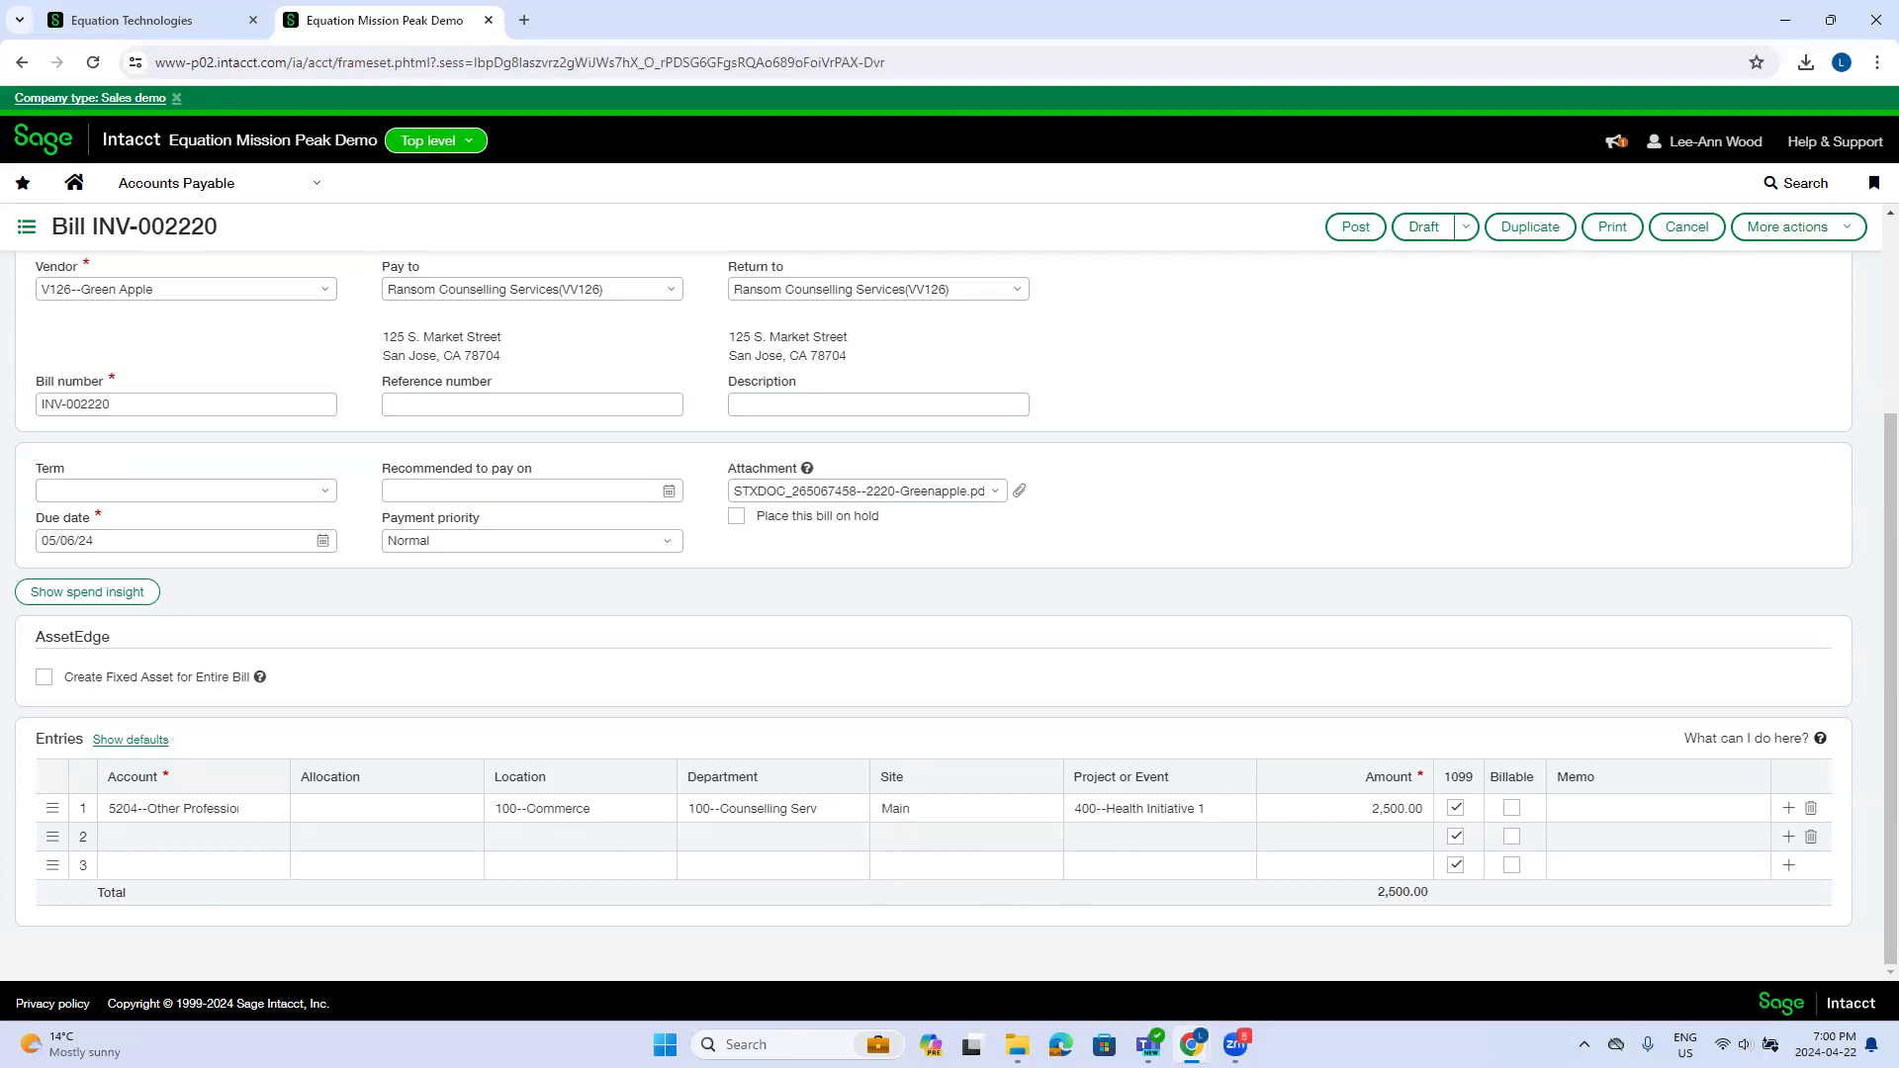
left_click(66, 291)
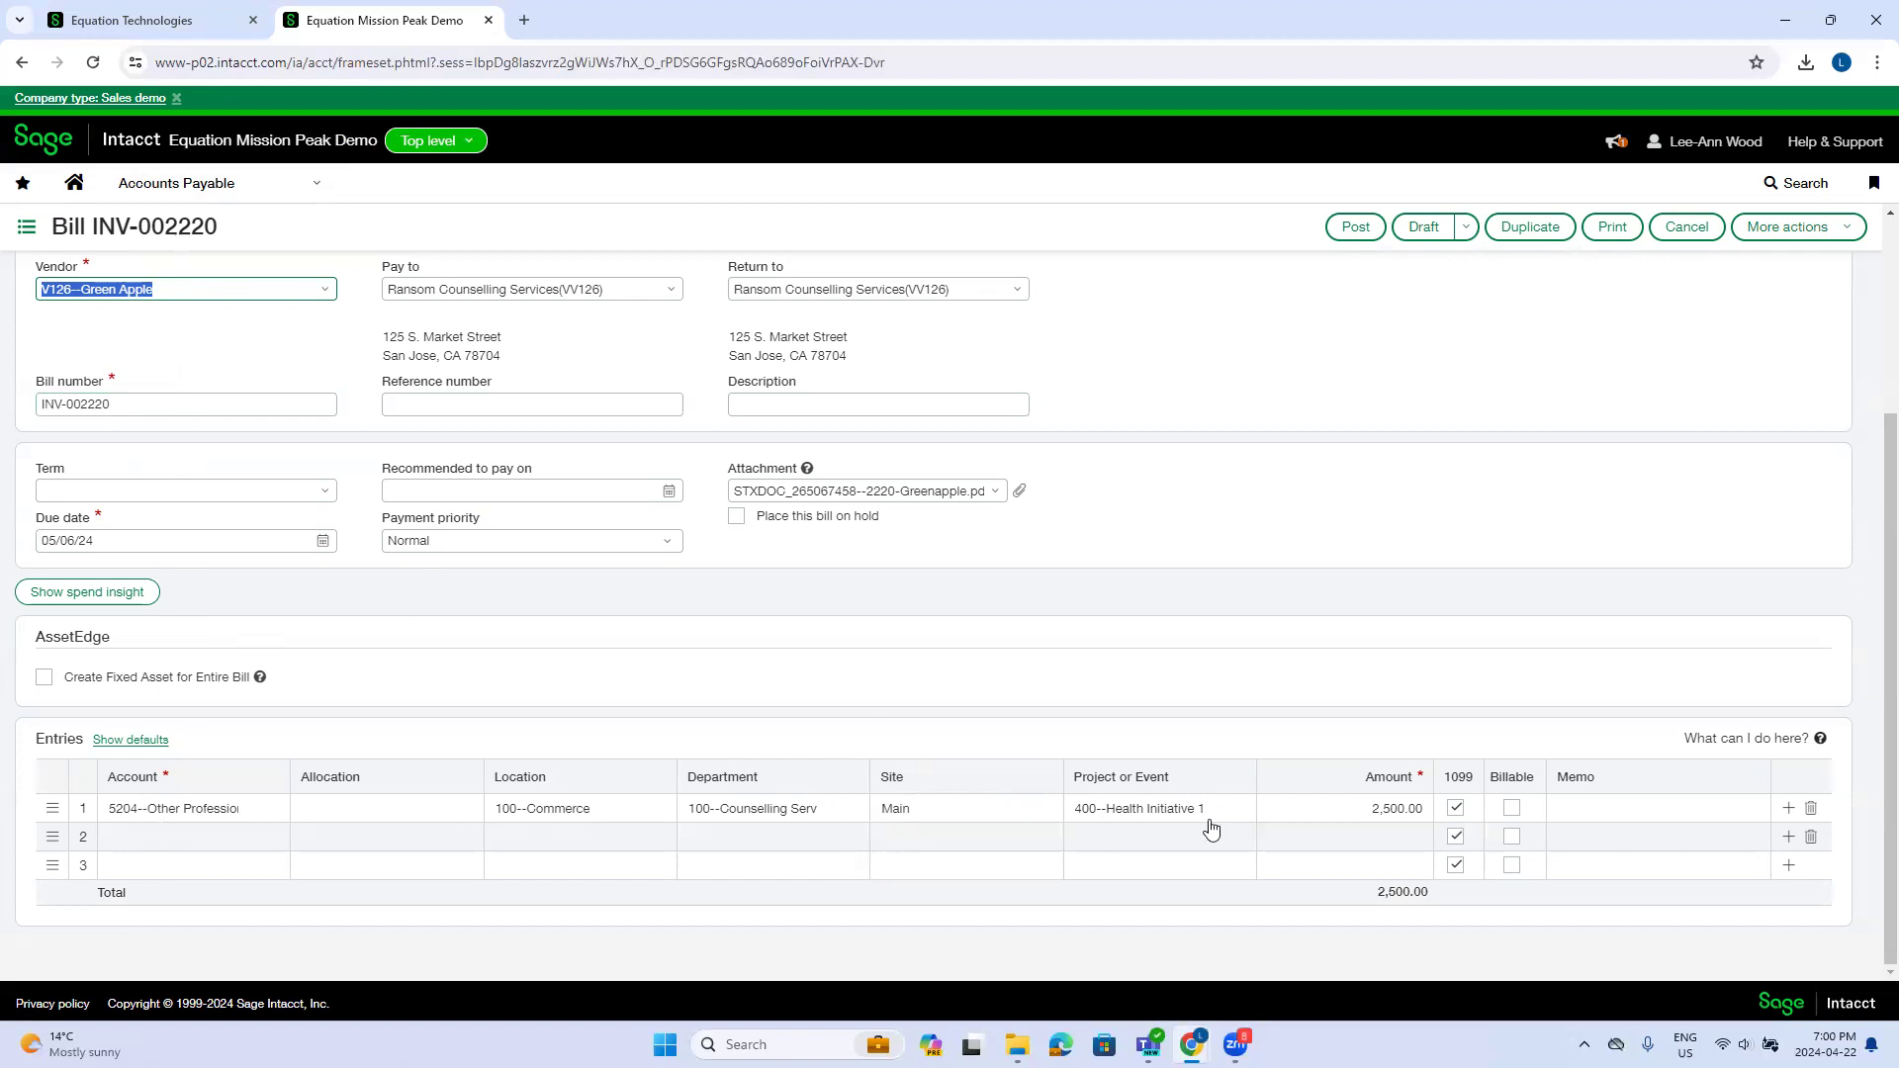
scroll(1434, 594, "up", 1)
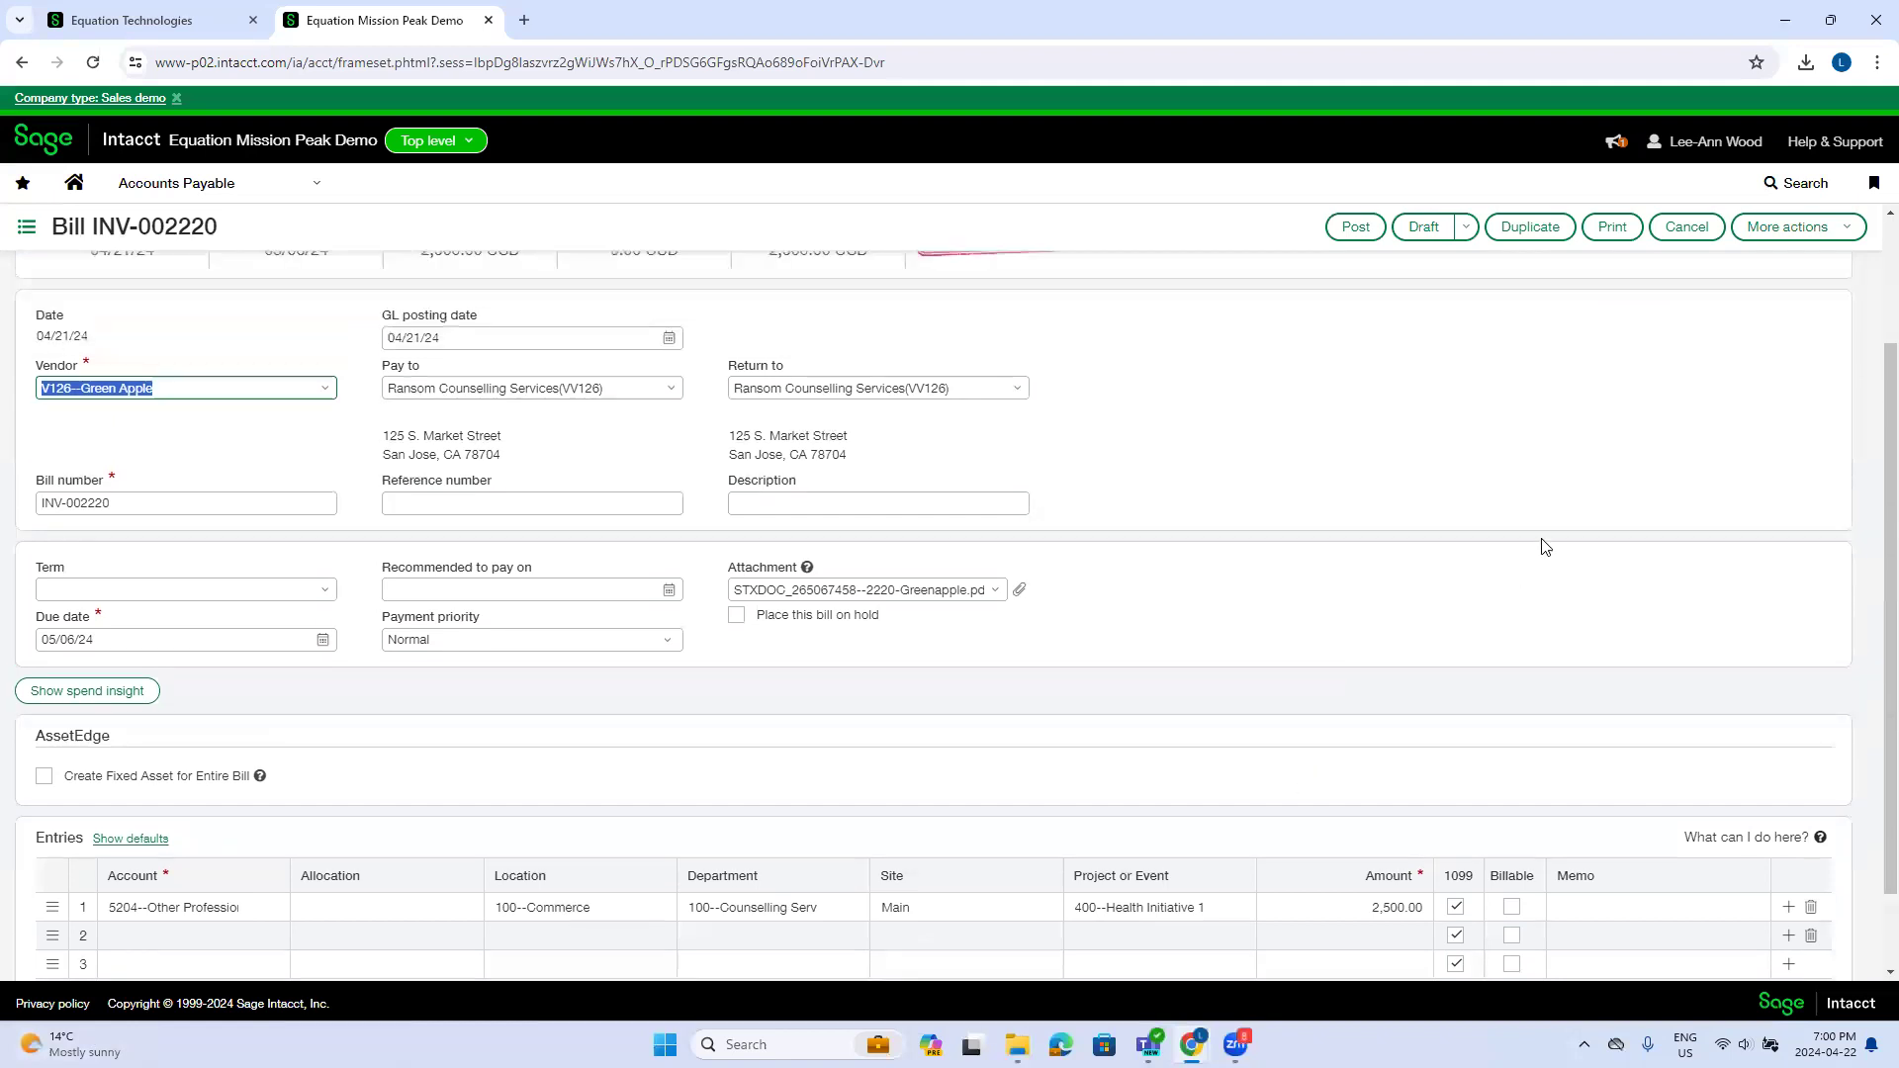
Cancel INV-002220, then set INV-002221's Water line project to 150--Skuski Foundation.
left_click(1689, 227)
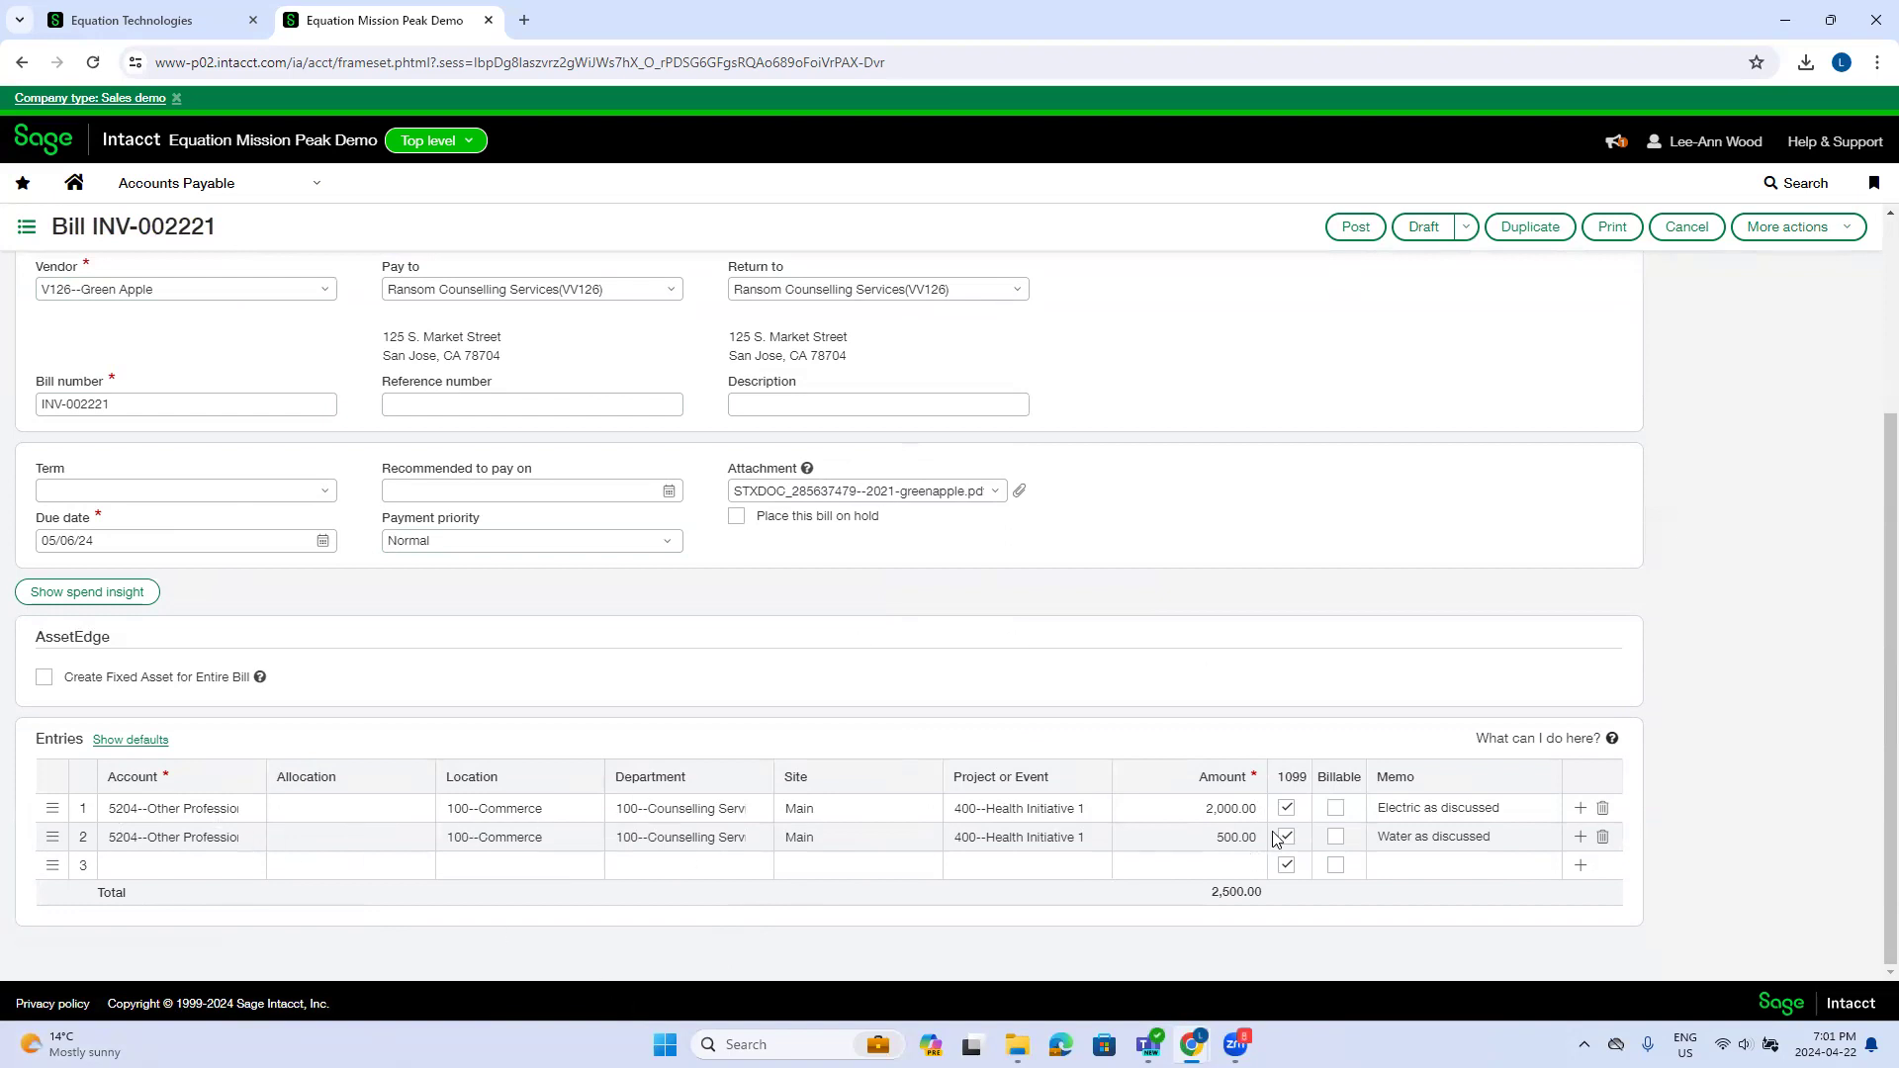
left_click(1015, 836)
left_click(1095, 836)
left_click(1024, 659)
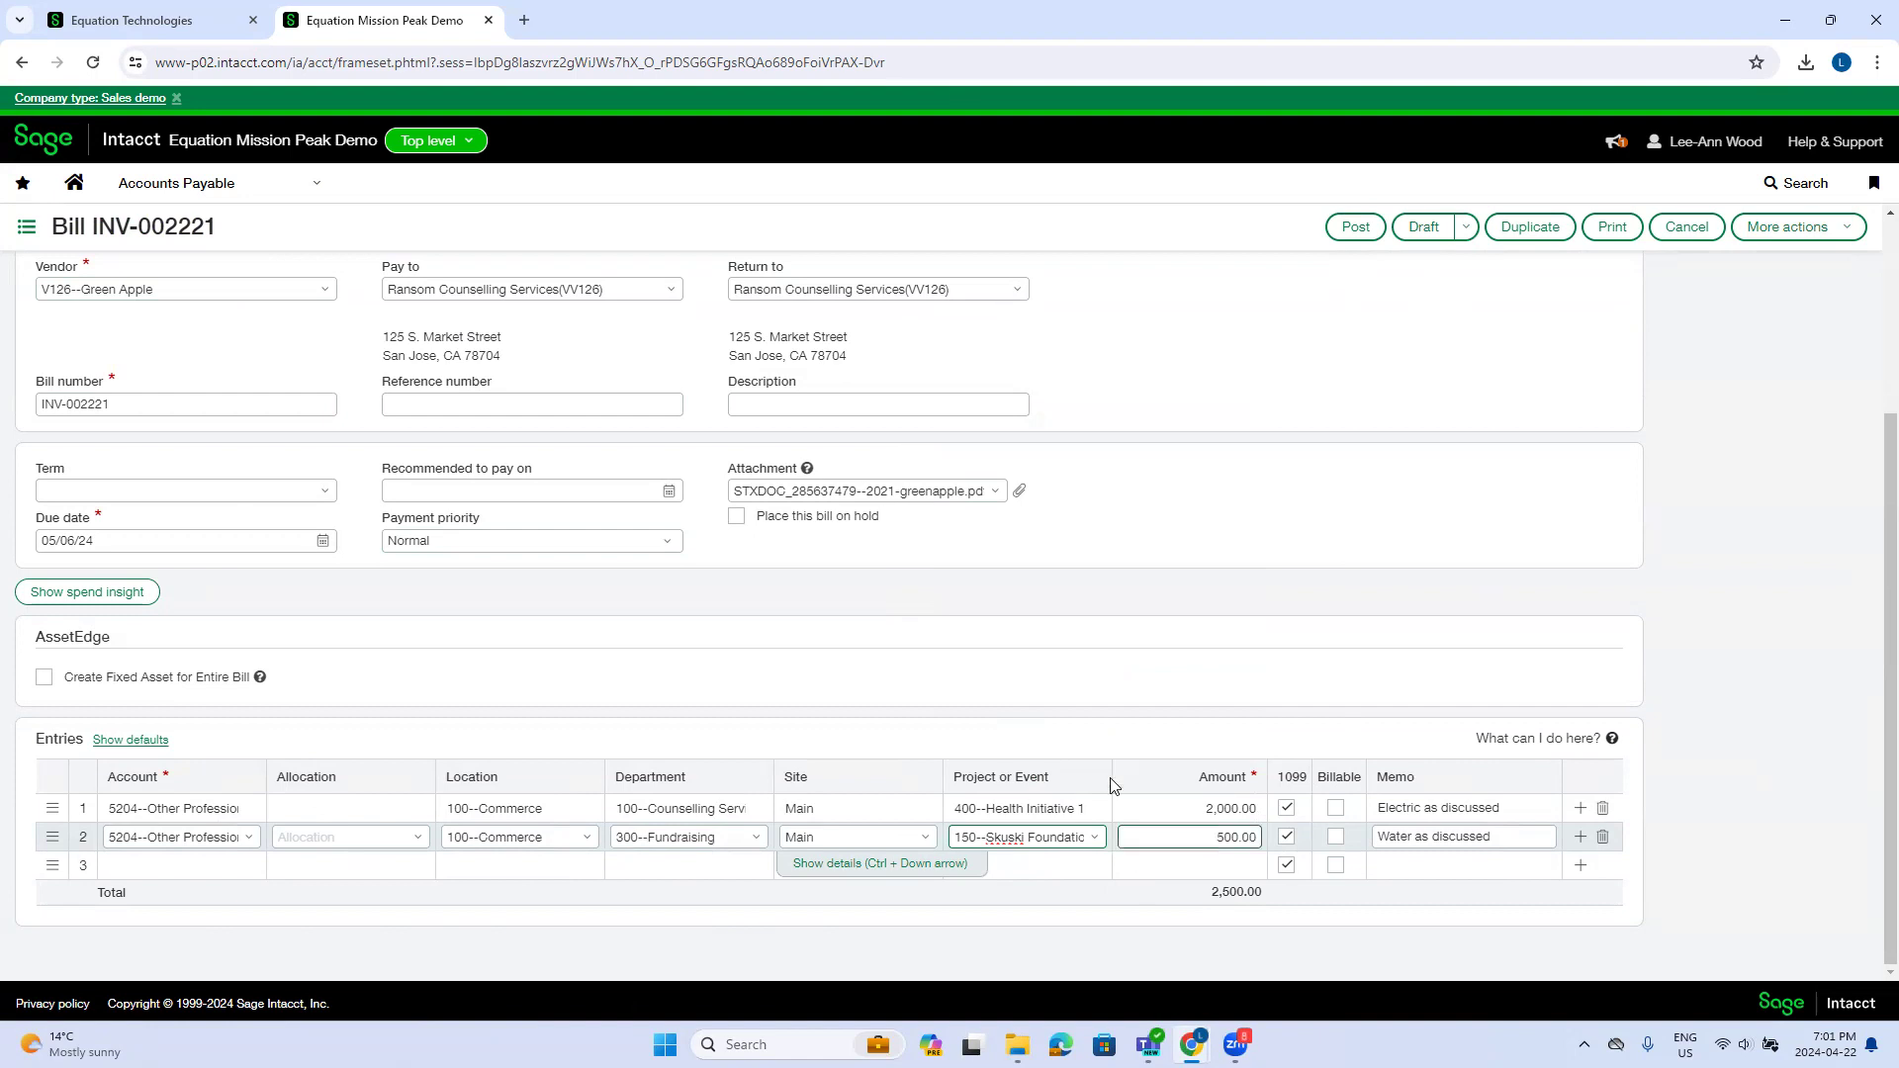
scroll(773, 549, "up", 1)
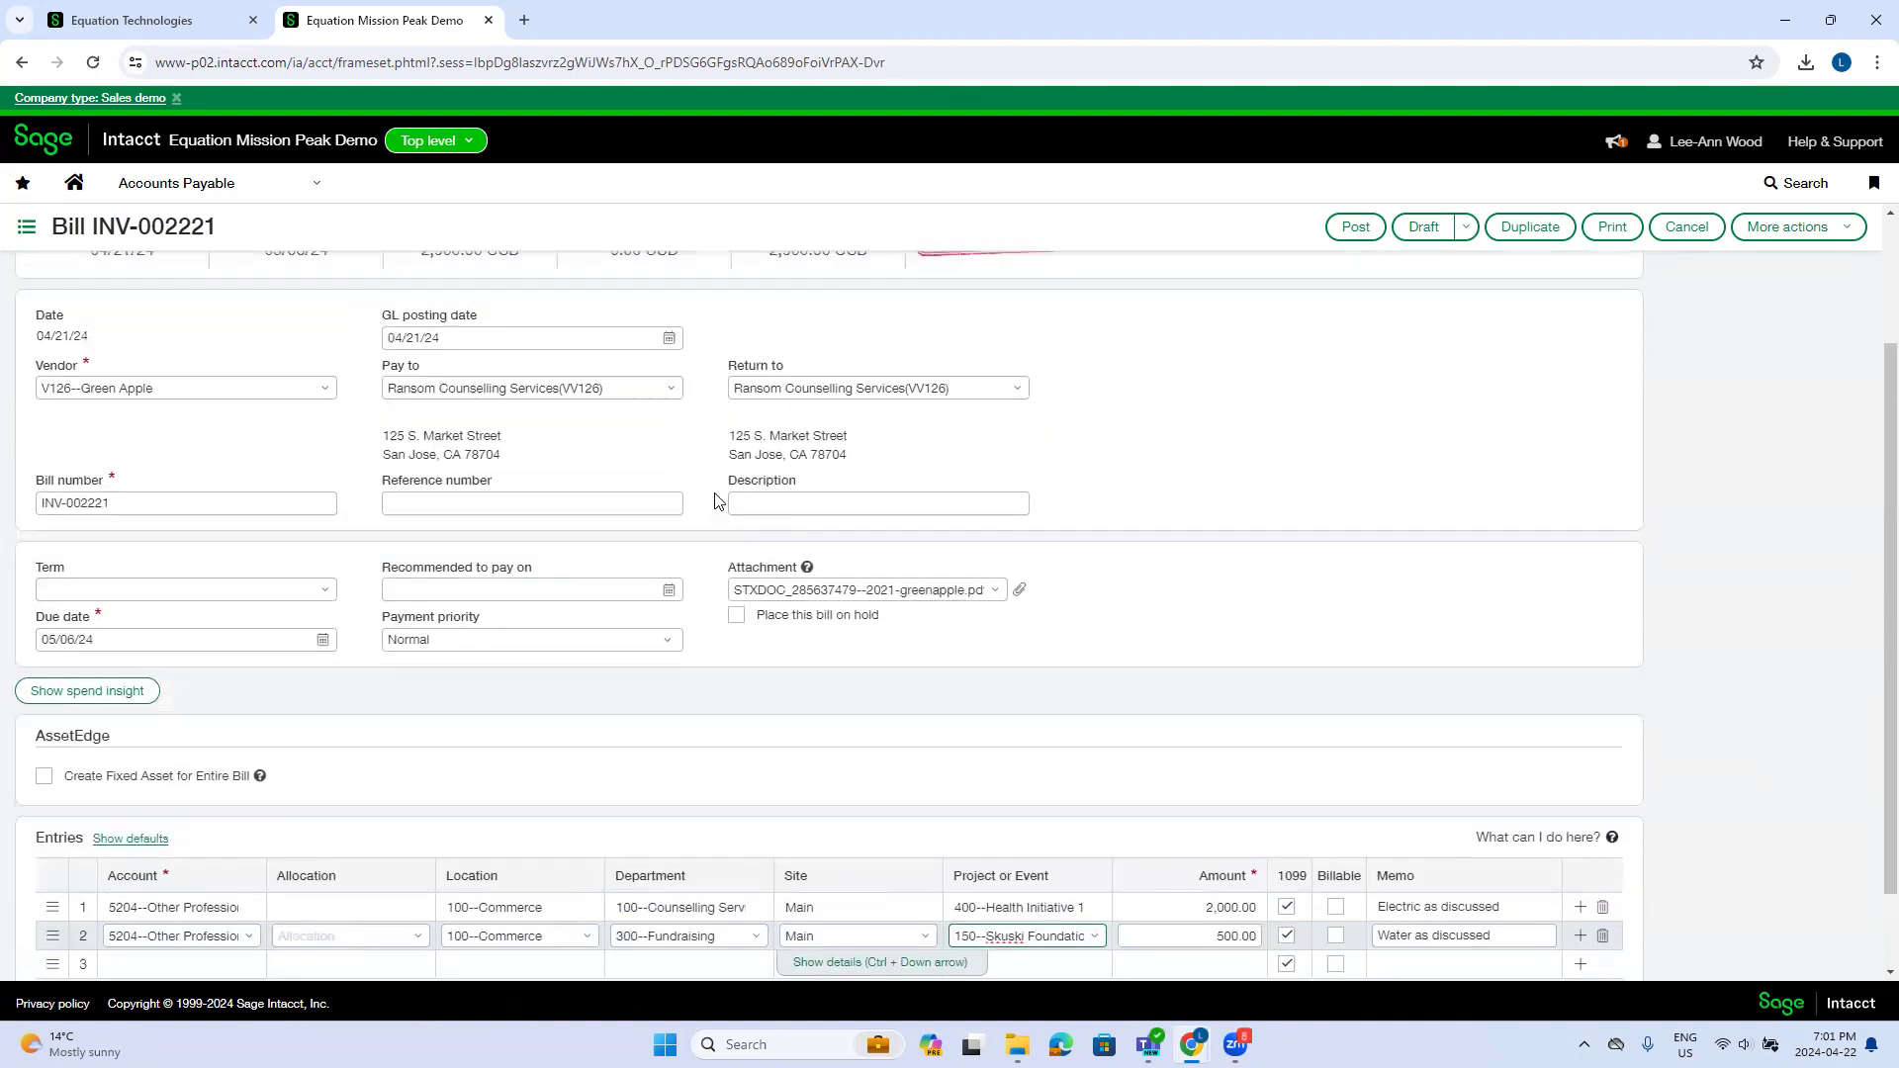
Post INV-002221, then confirm ADP #793 is flagged Duplicate and INV-002220 stays Draft.
left_click(1351, 228)
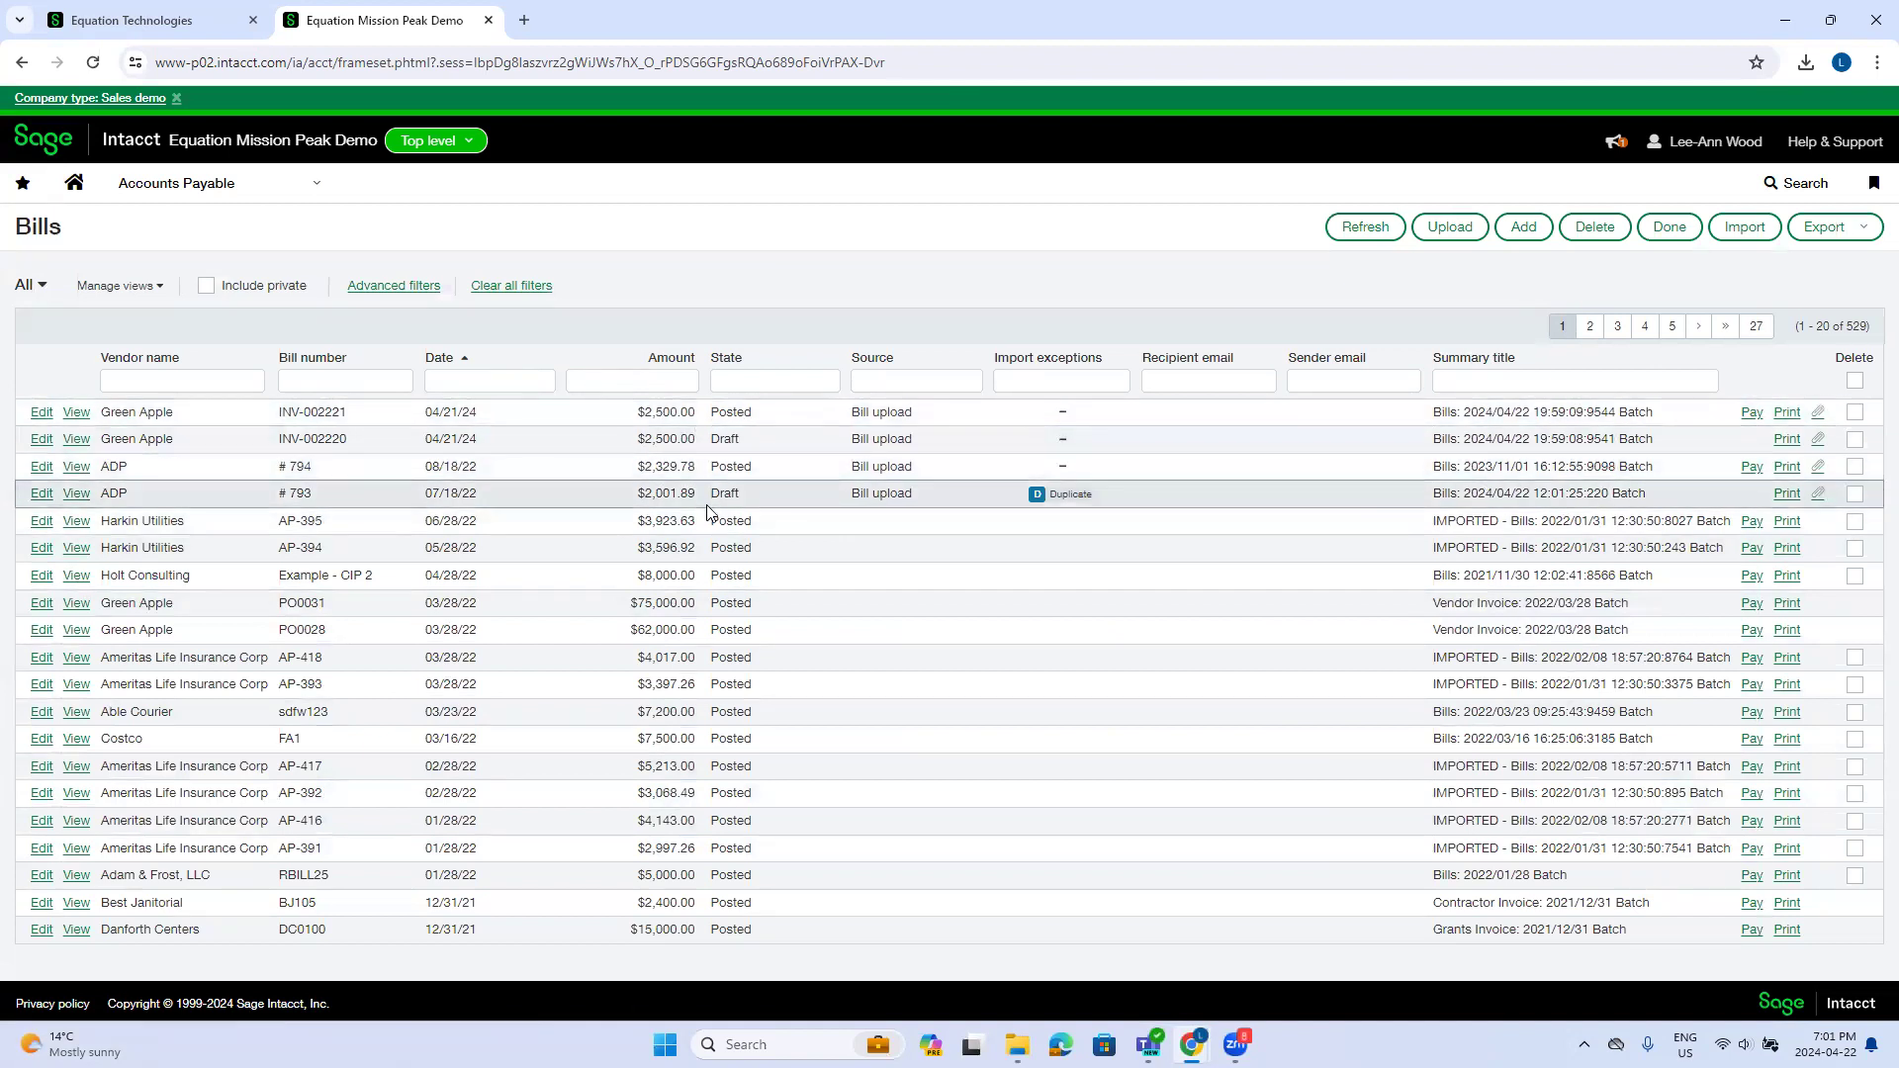
left_click(1026, 372)
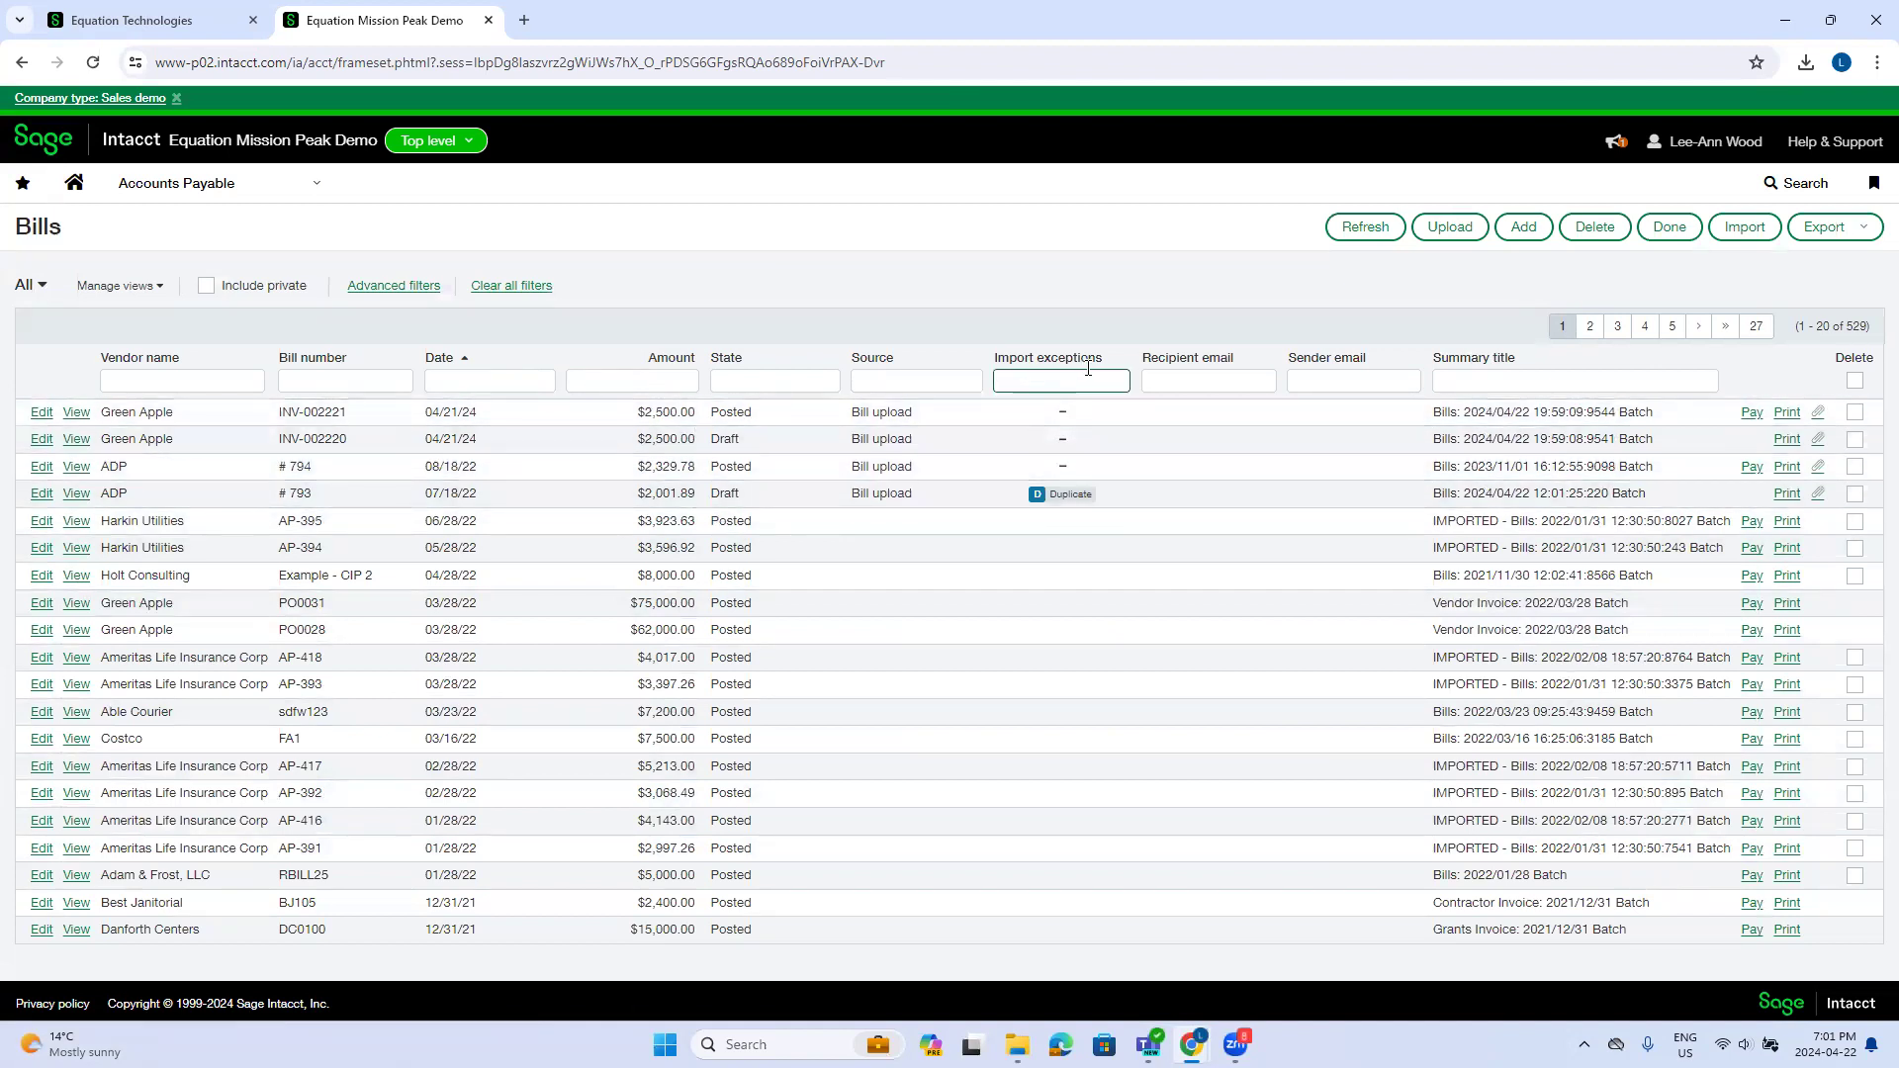
left_click_drag(1113, 510, 1030, 506)
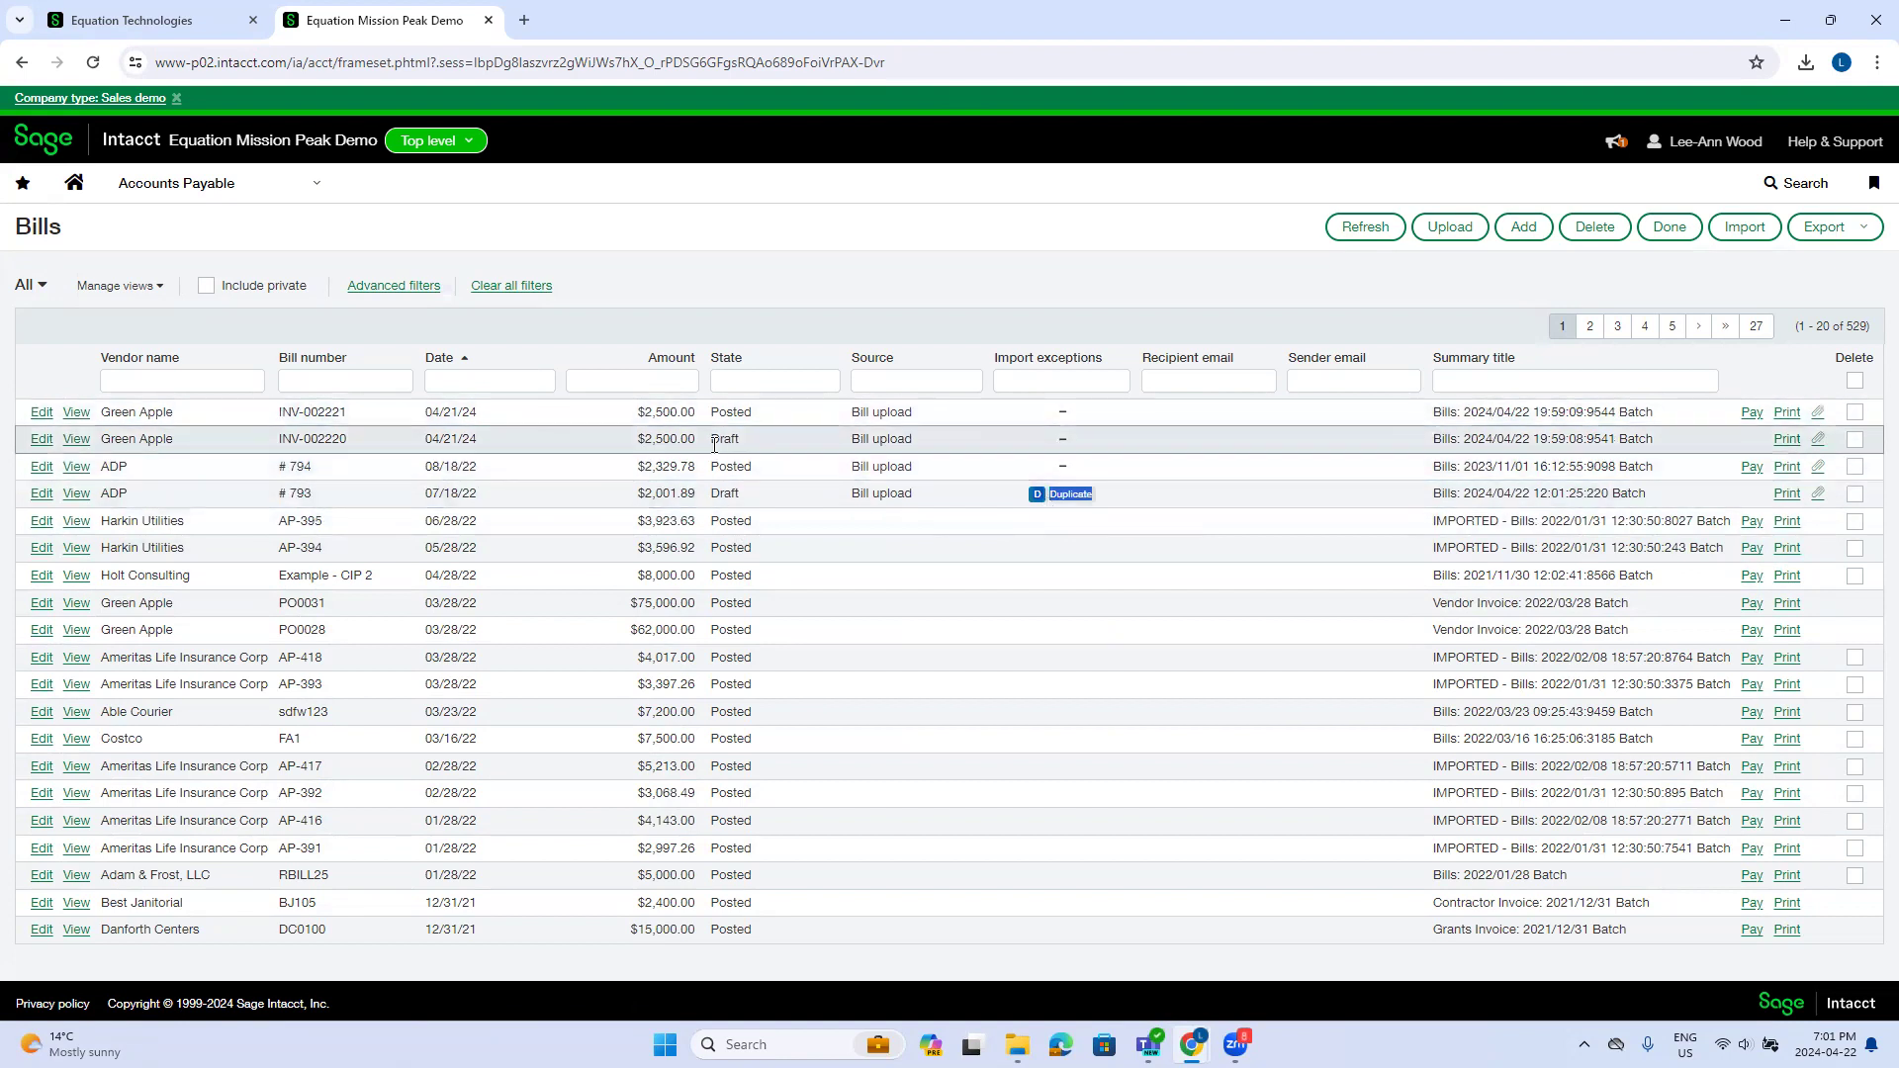
left_click_drag(711, 439, 744, 453)
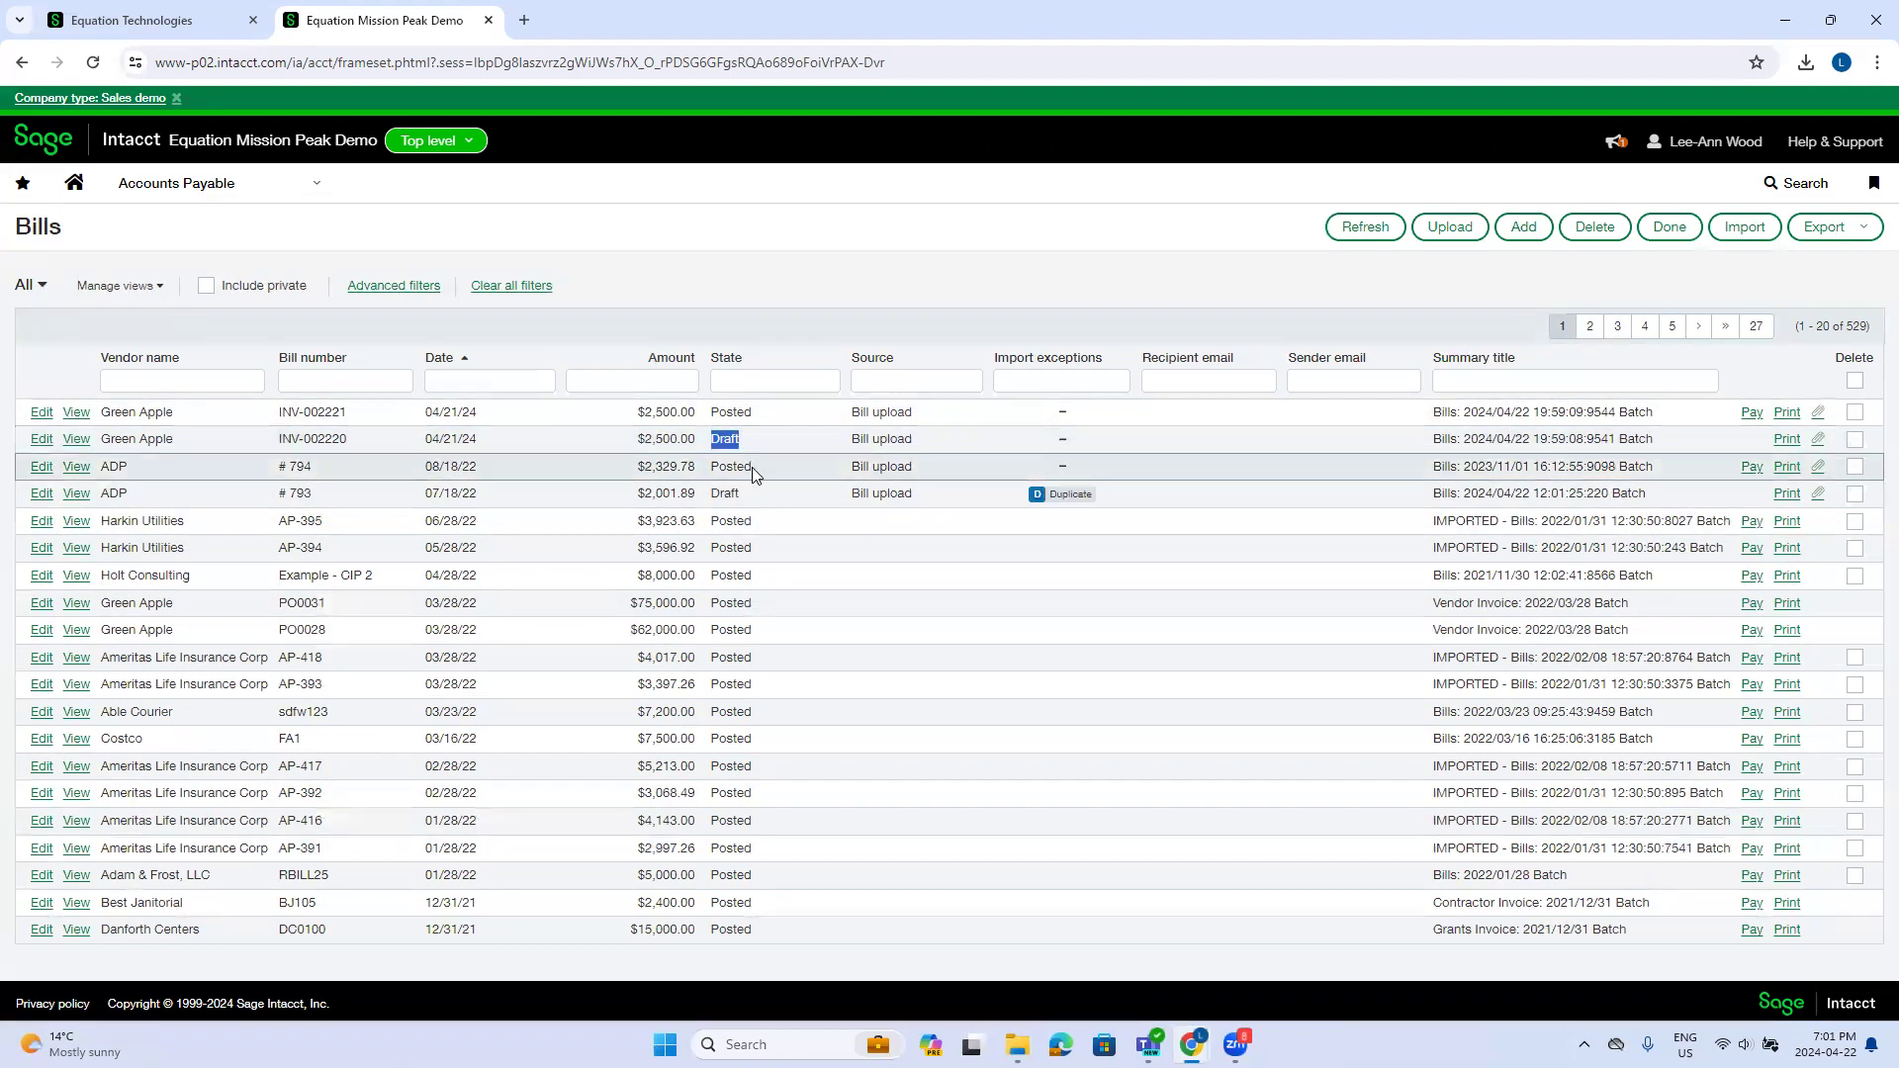